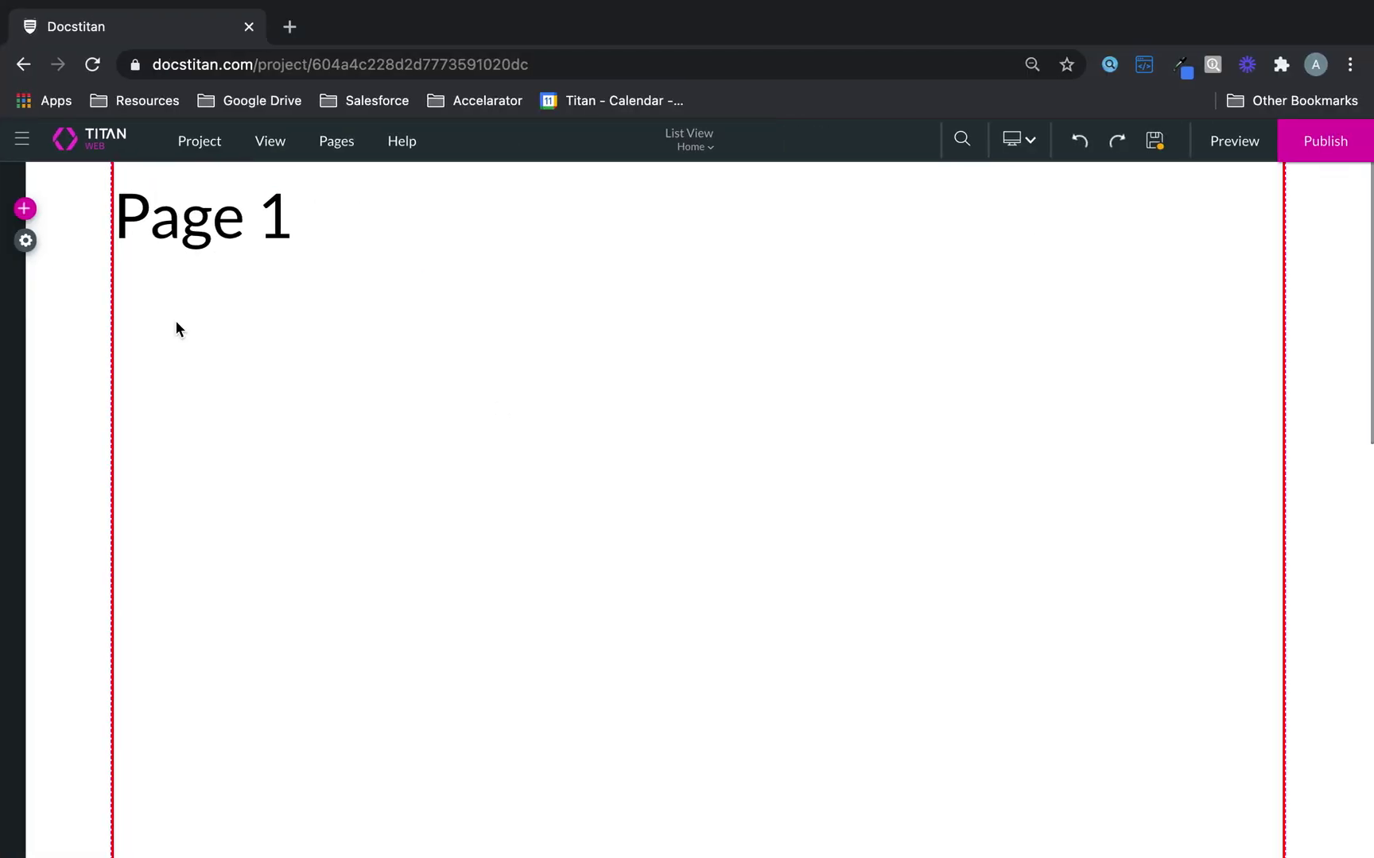
# Step: Place a Power Table element from the Table elements onto Page 1
pyautogui.click(26, 210)
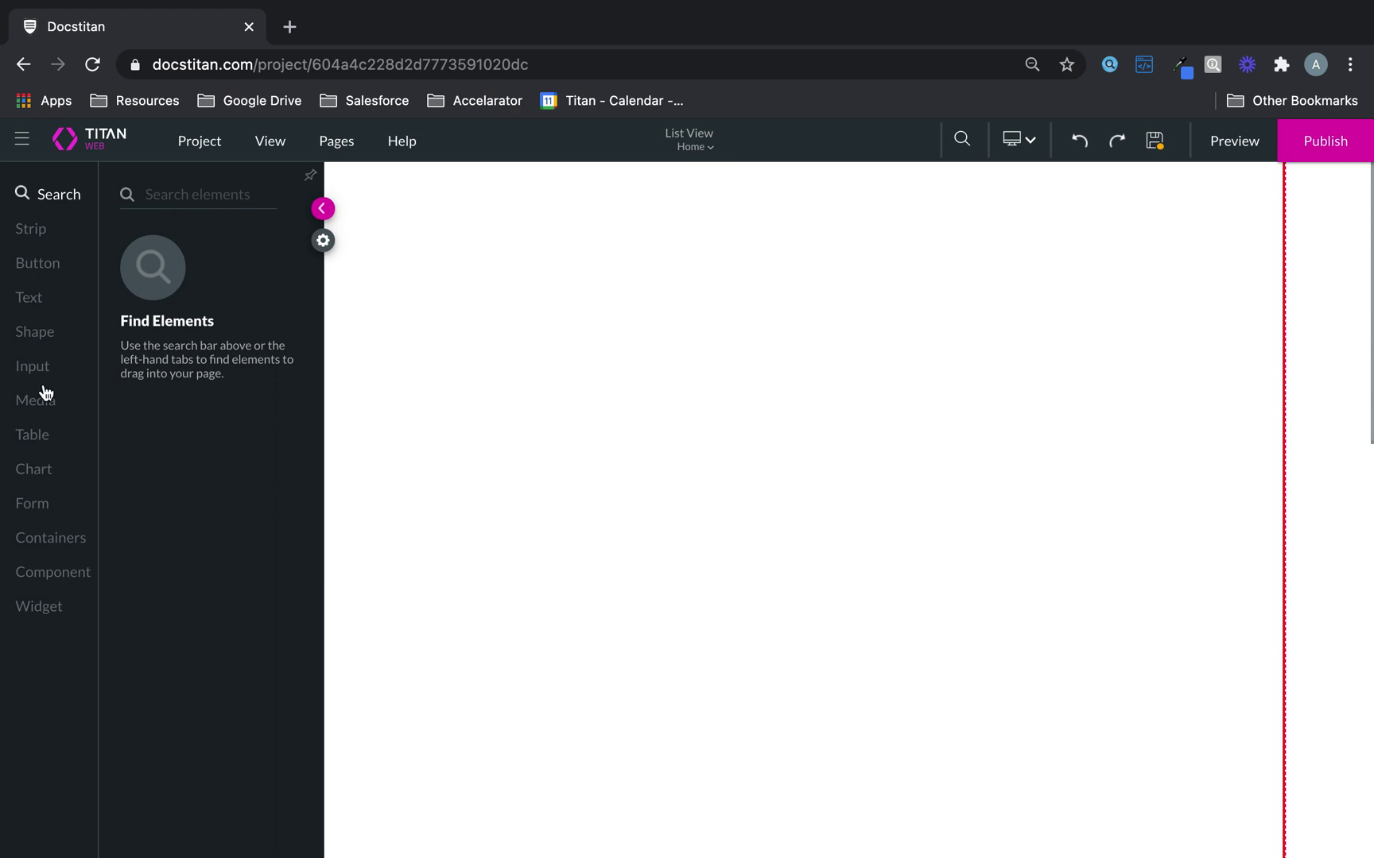
pyautogui.click(34, 444)
pyautogui.moveTo(199, 430); pyautogui.dragTo(435, 410)
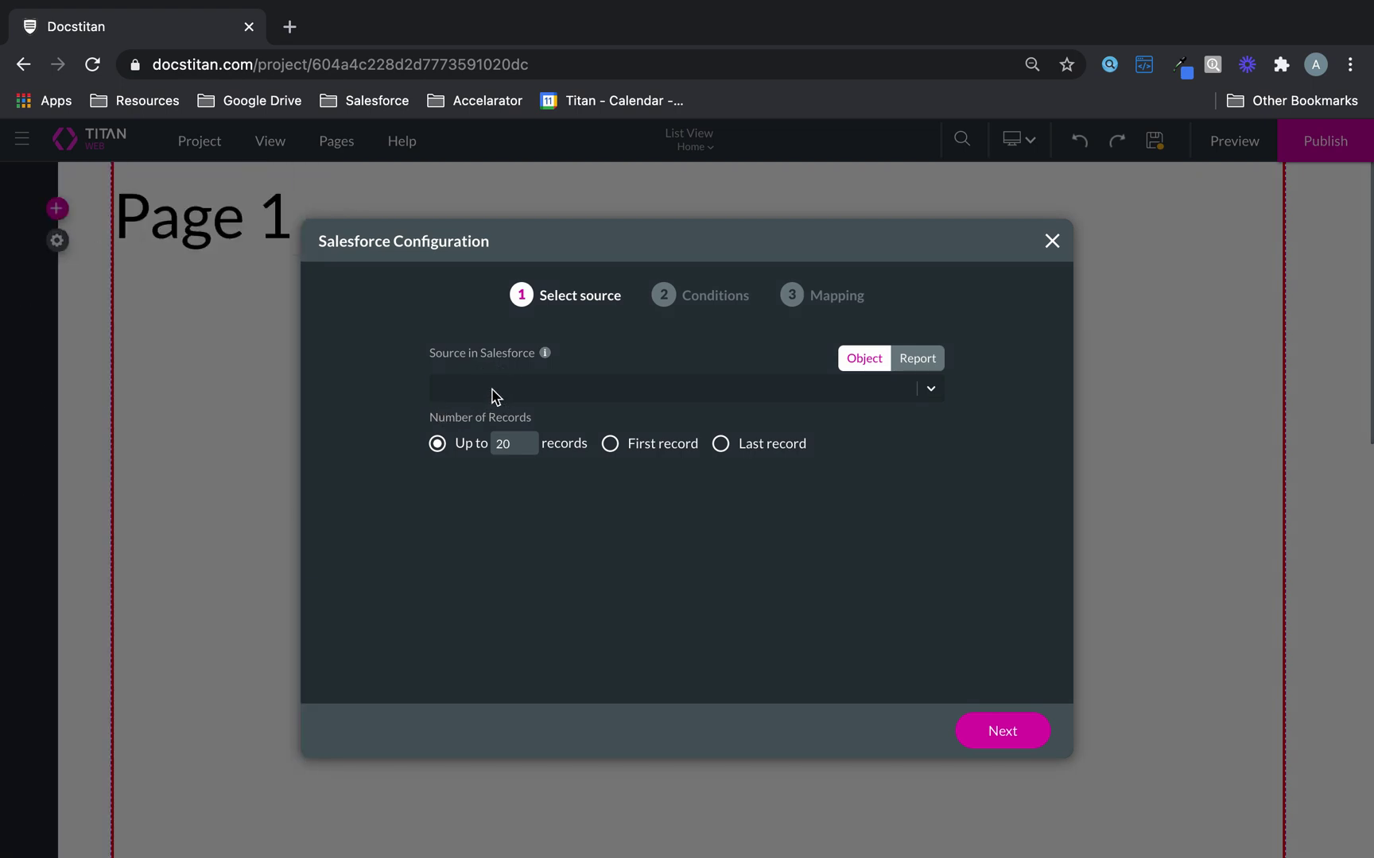
# Step: Source the table from the Hospital Accounts Salesforce report and continue to Conditions
pyautogui.click(917, 358)
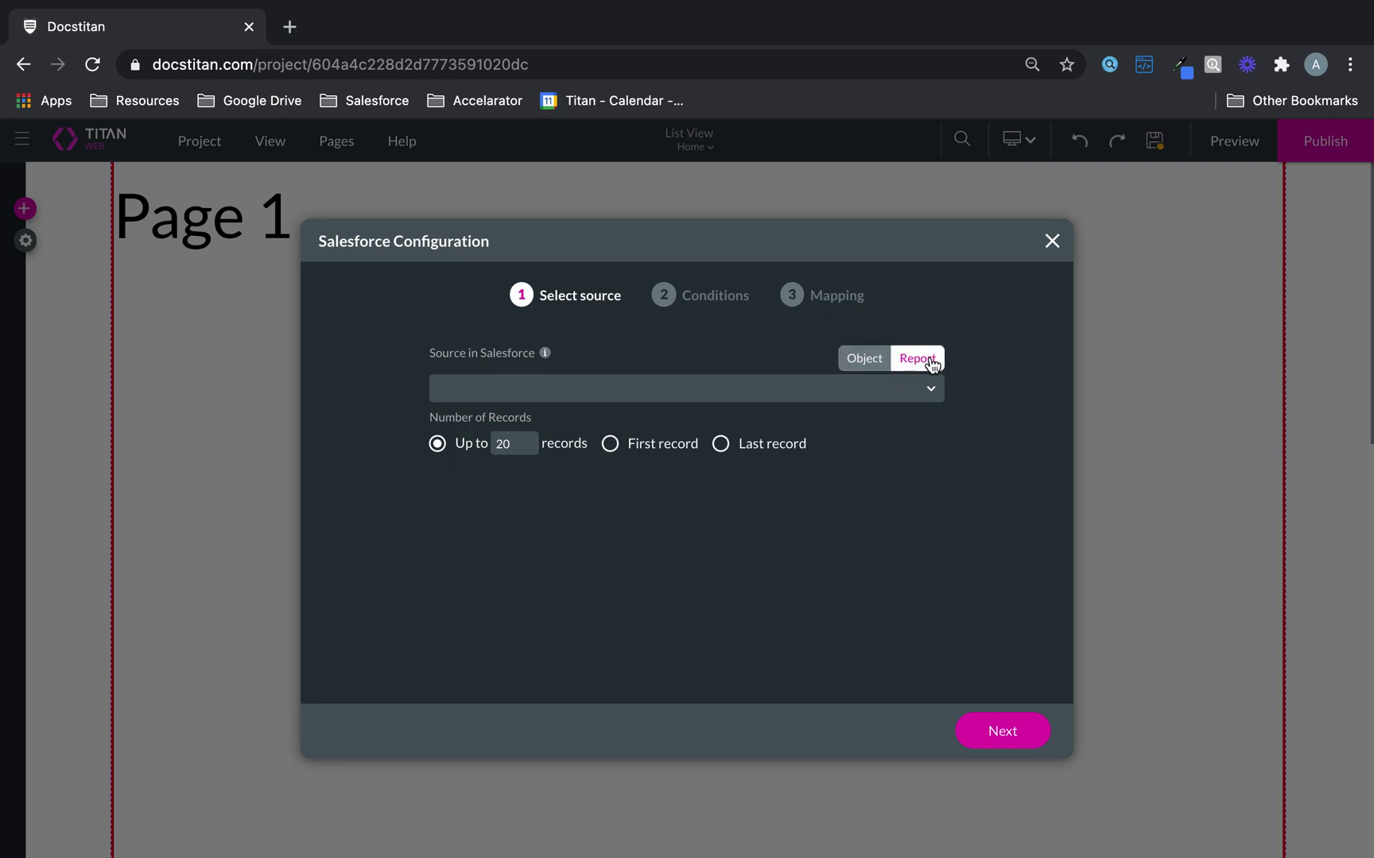
pyautogui.click(868, 395)
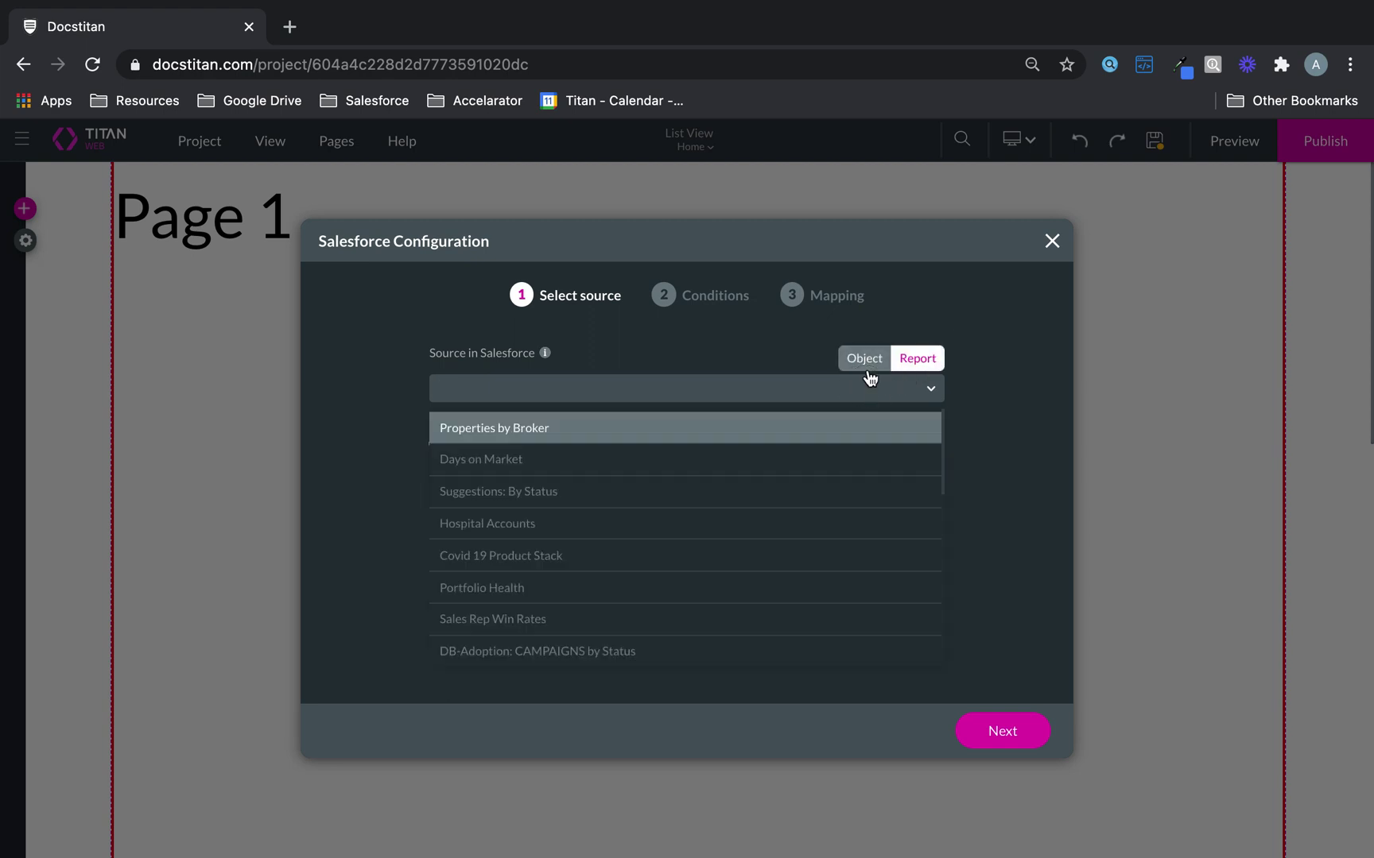
pyautogui.click(534, 524)
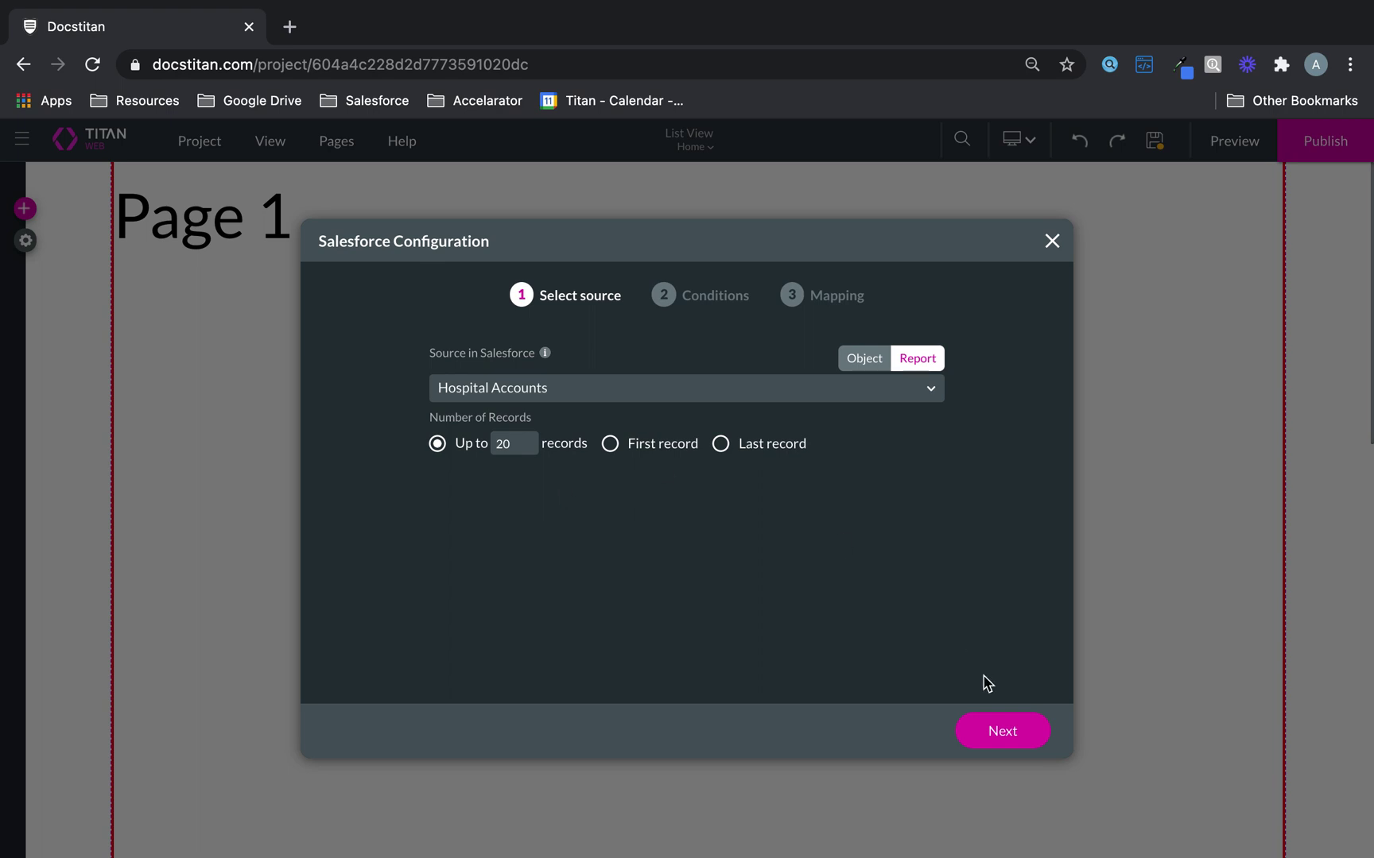
pyautogui.click(989, 729)
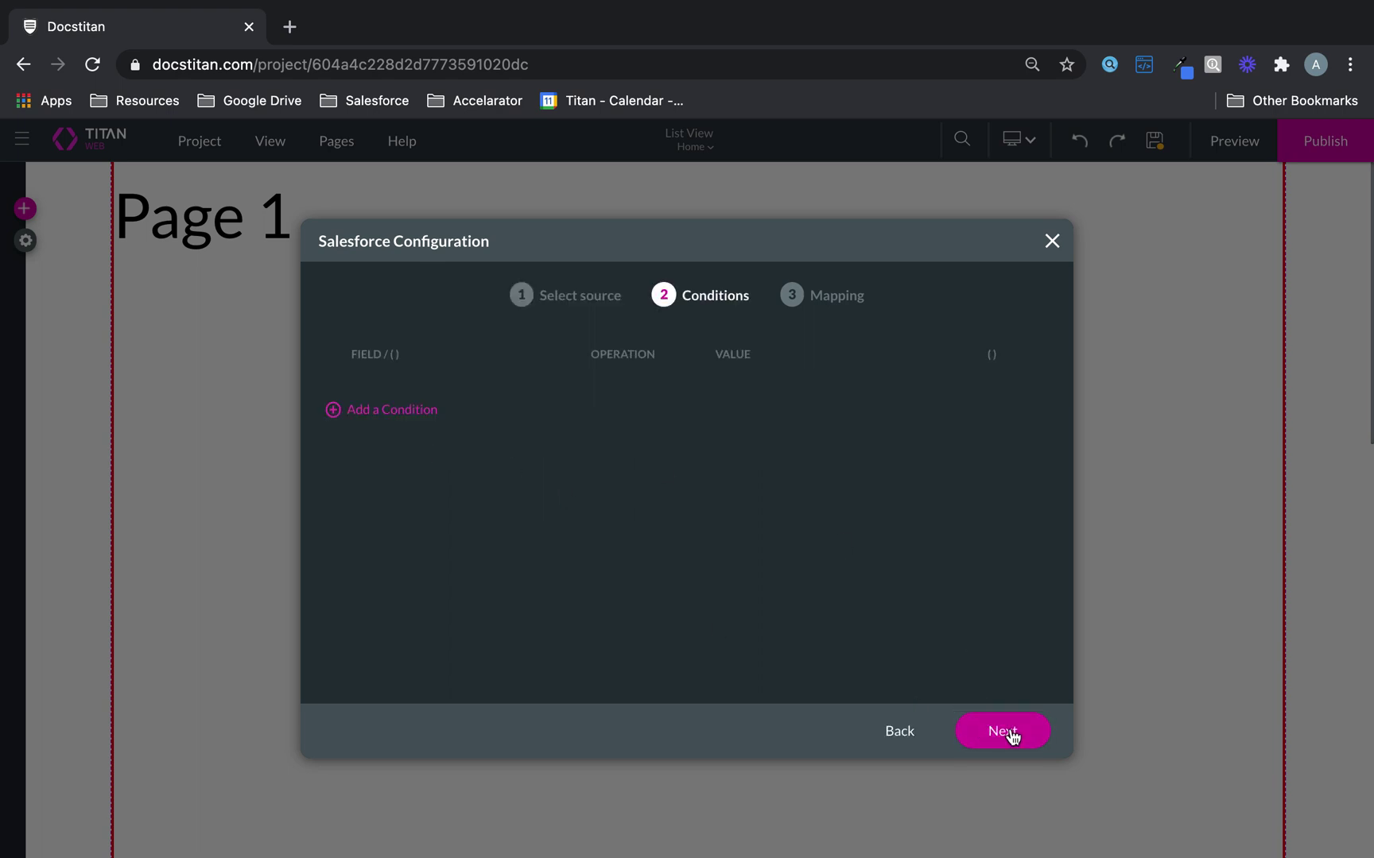
# Step: Skip conditions, key the mapping on Account ID and add three mapping columns
pyautogui.click(1010, 739)
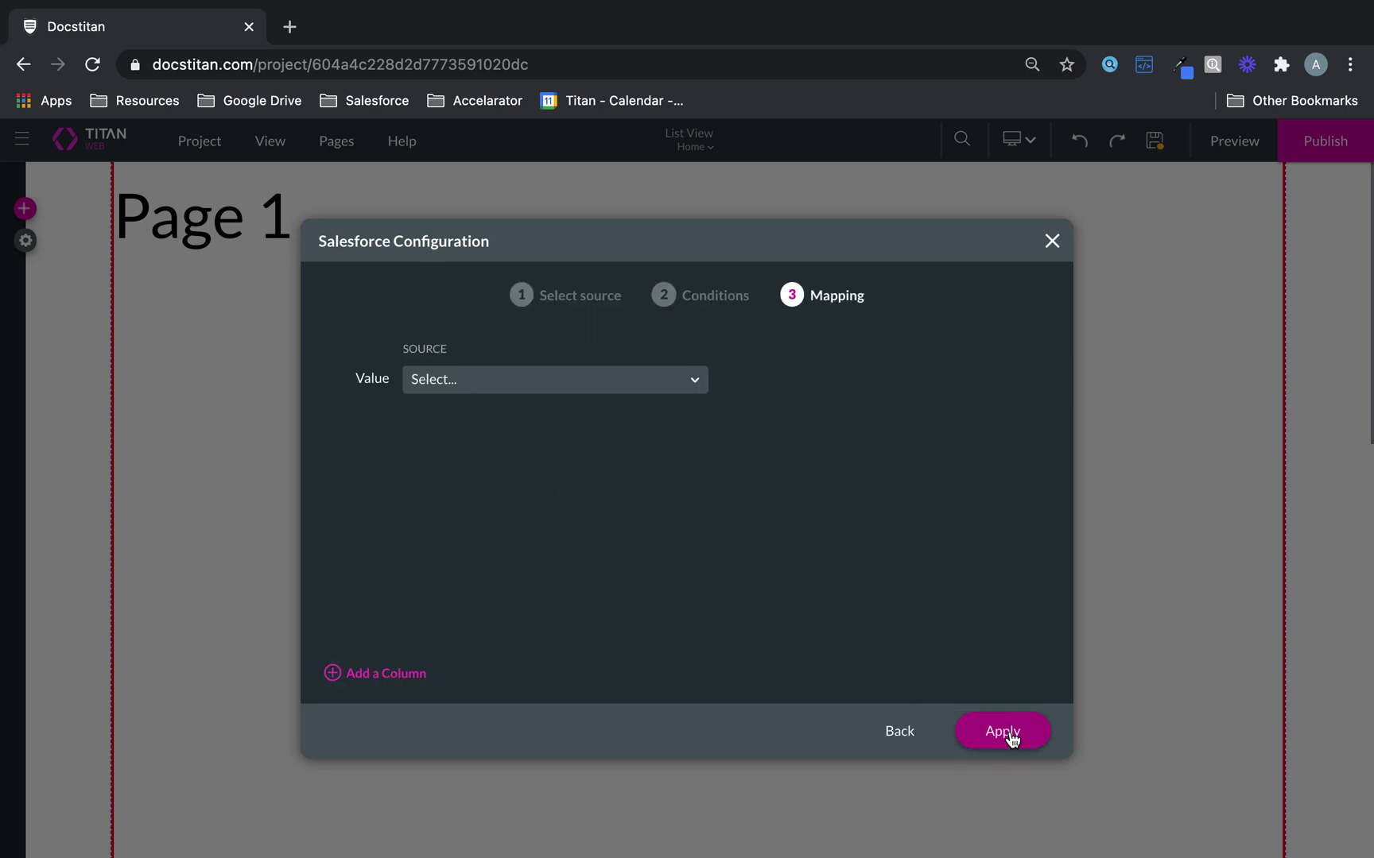
pyautogui.click(481, 389)
pyautogui.click(480, 487)
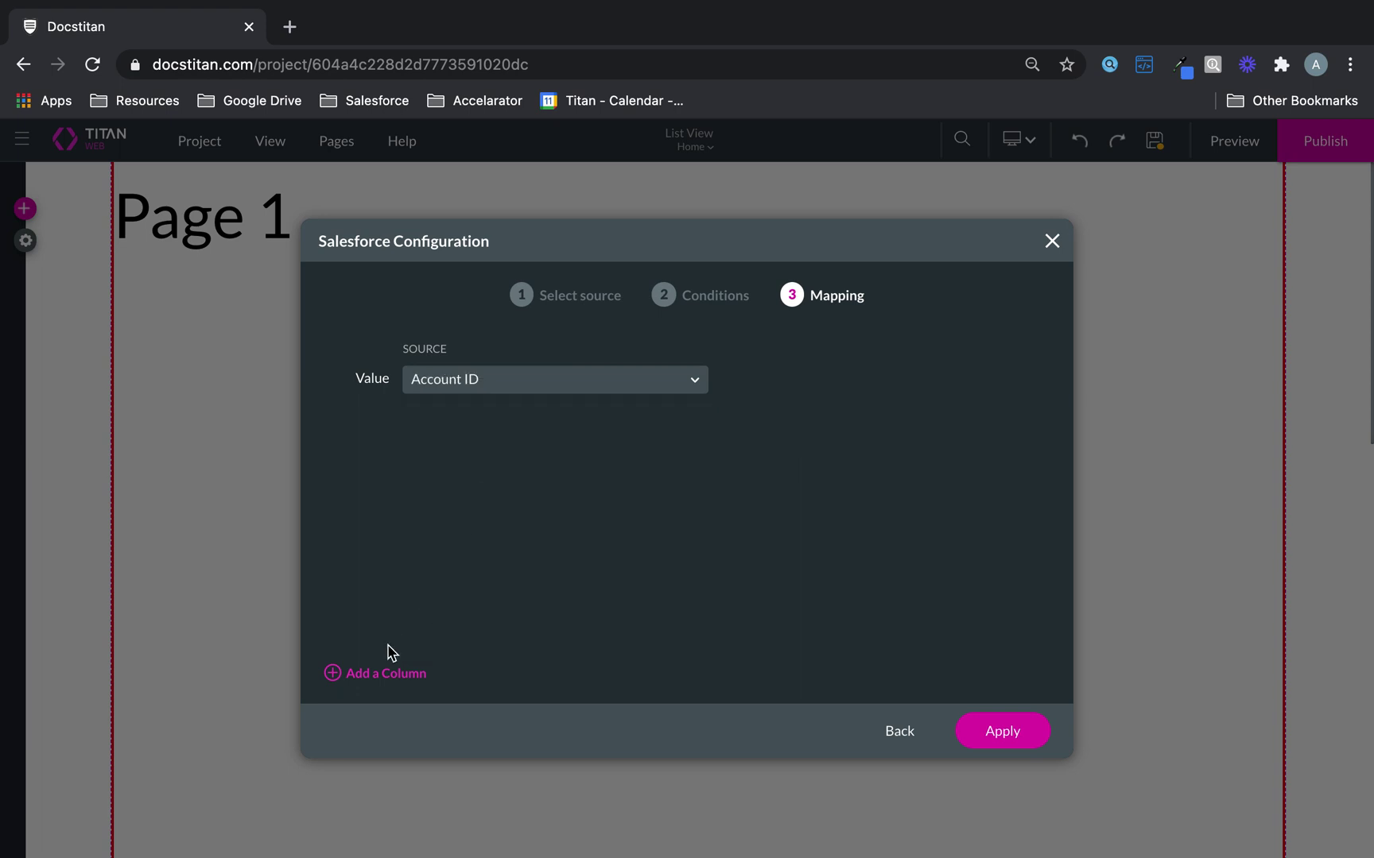
pyautogui.click(368, 673)
pyautogui.click(370, 676)
pyautogui.click(370, 676)
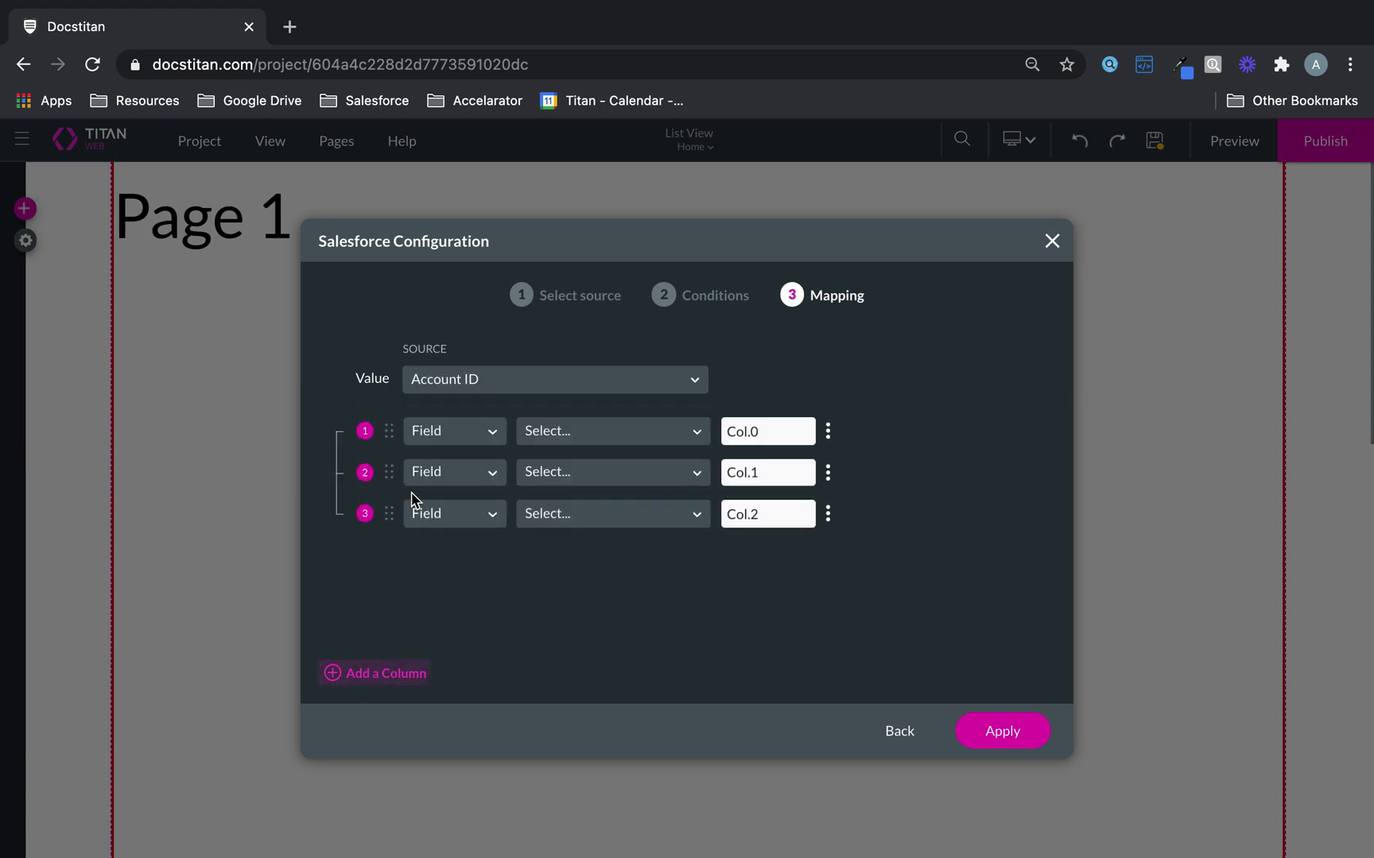
# Step: Map the first two columns to Account Name and Account Number
pyautogui.click(469, 431)
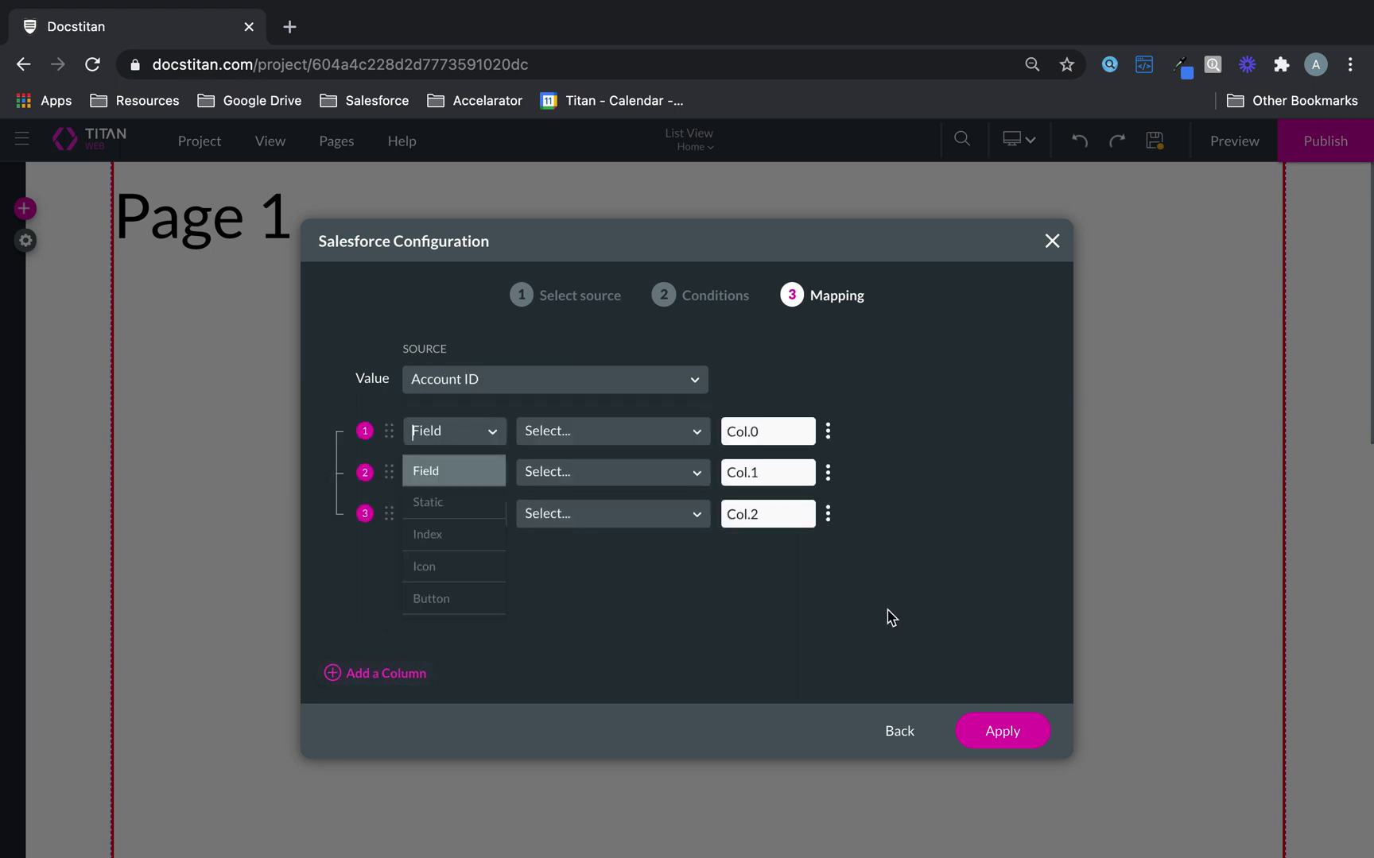
pyautogui.click(648, 430)
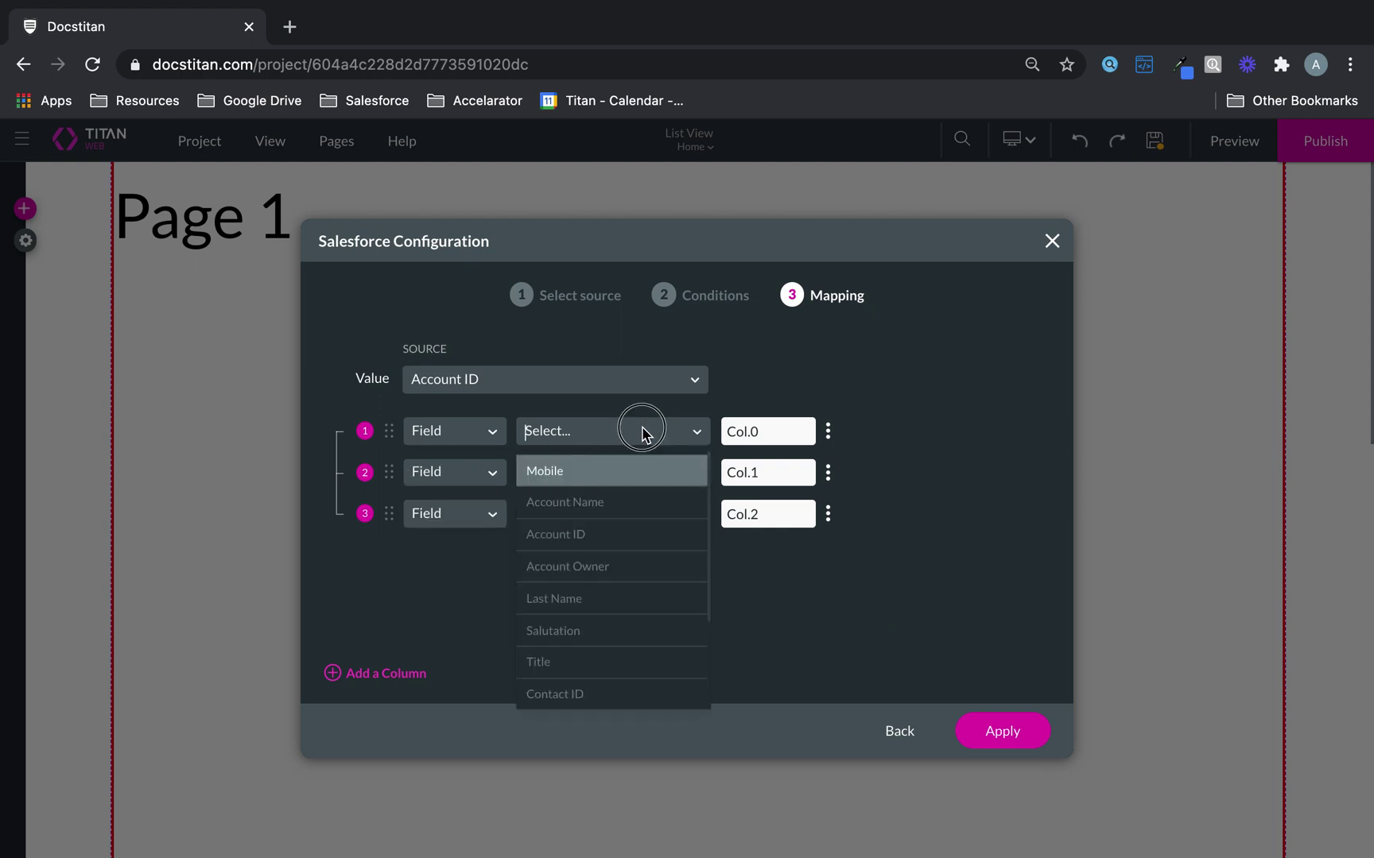
pyautogui.click(612, 511)
pyautogui.click(613, 474)
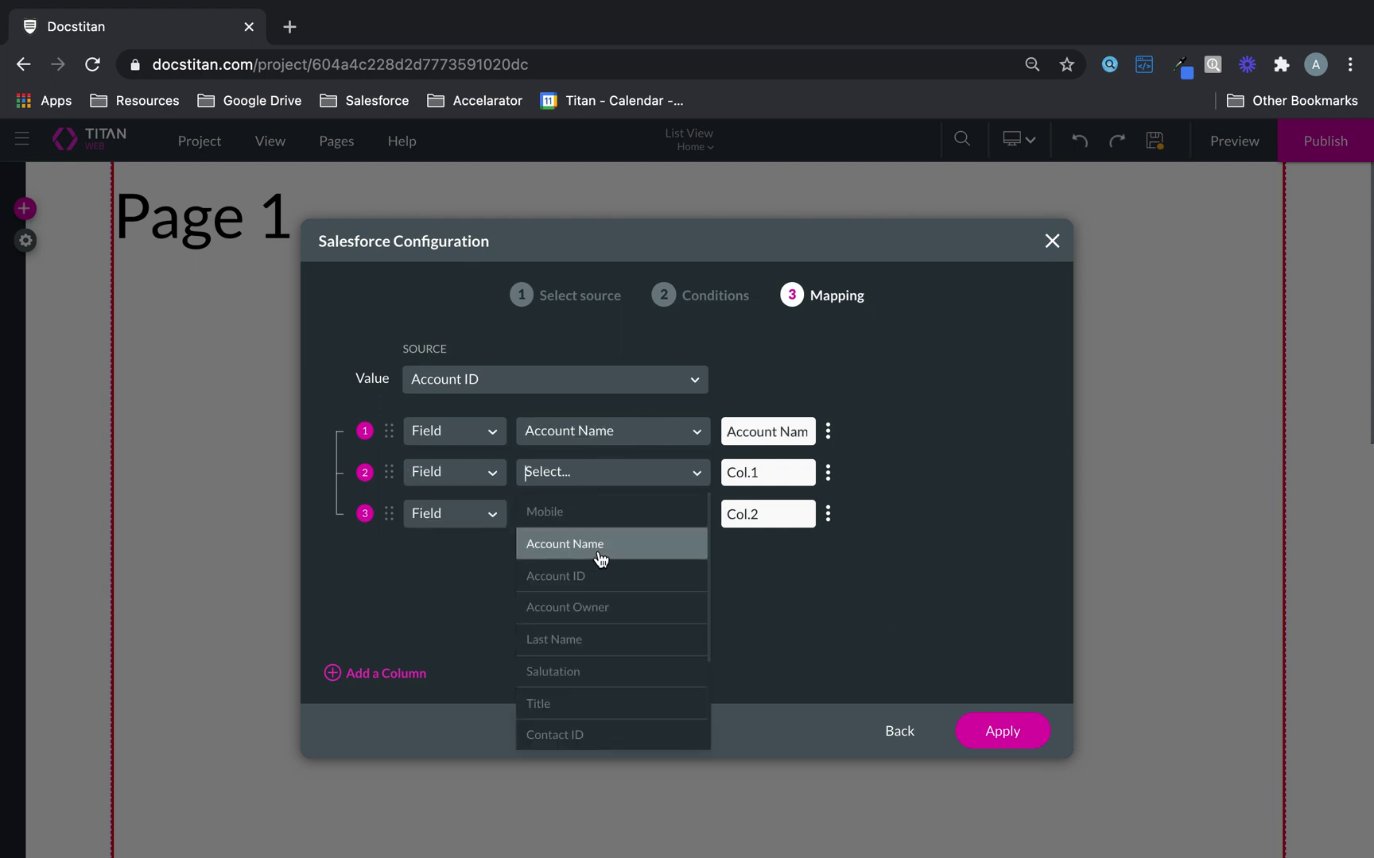
pyautogui.scroll(-3, 588, 575)
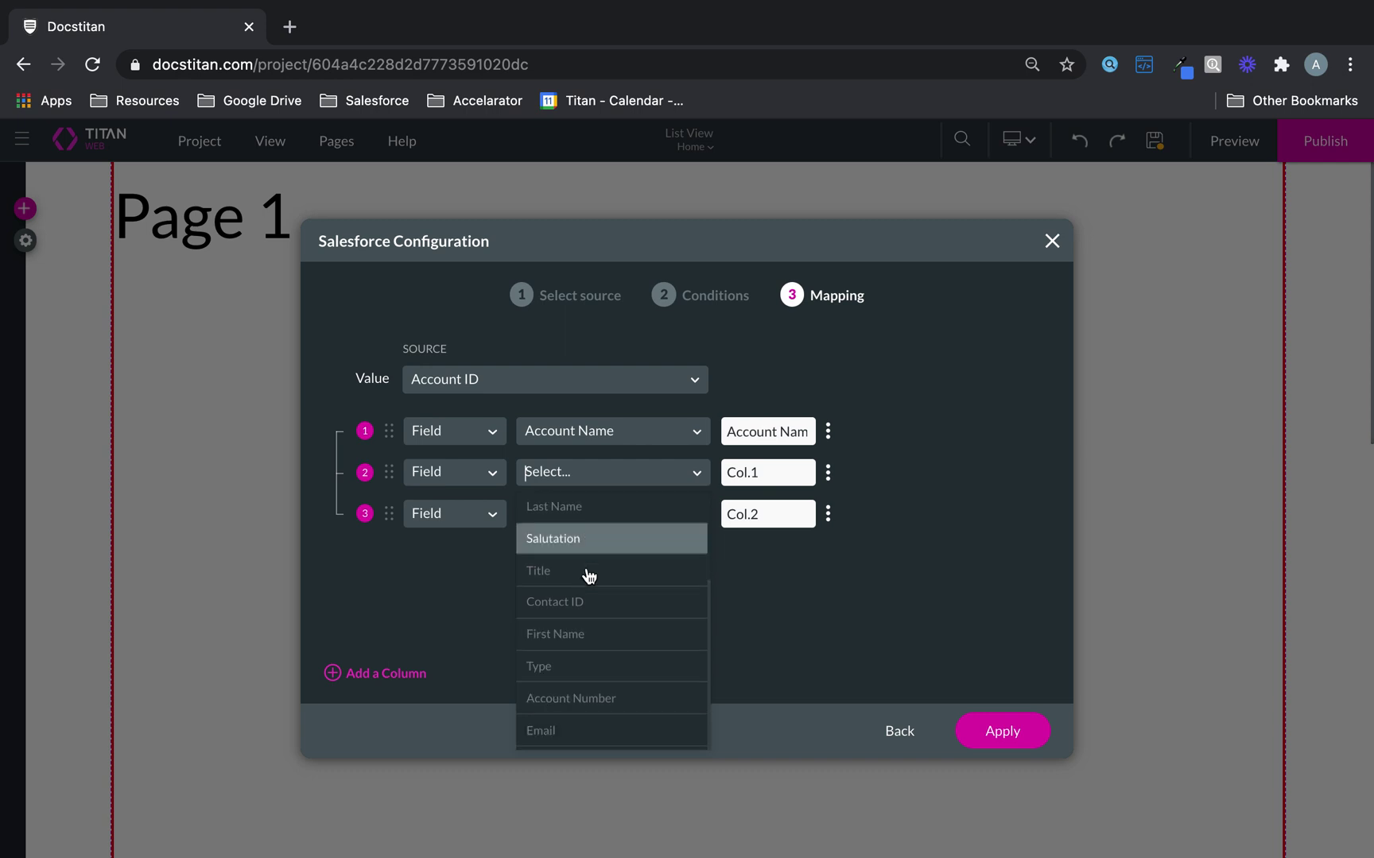
pyautogui.click(585, 698)
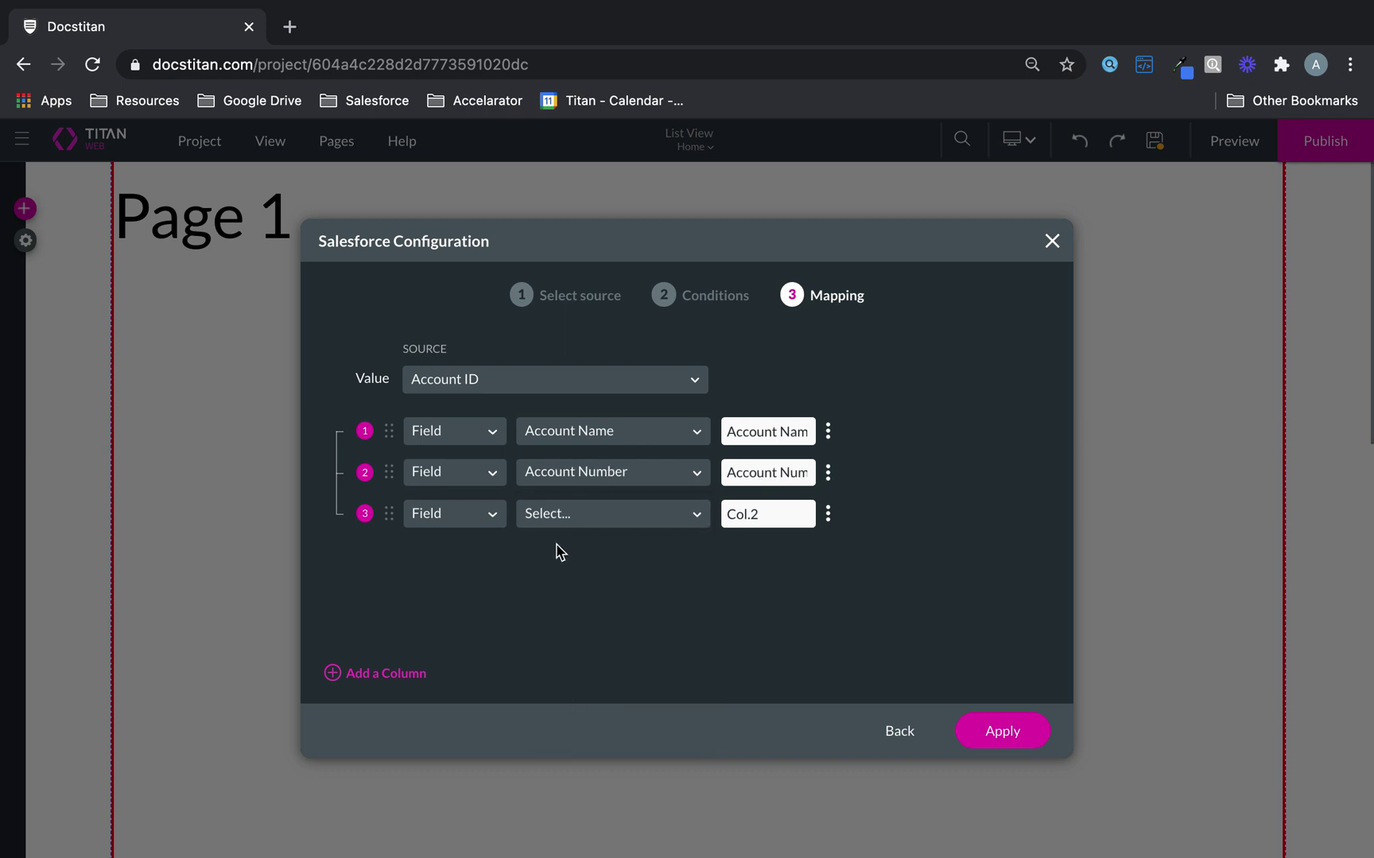
# Step: Add two more columns and map columns three to five to First Name, Last Name and Email
pyautogui.click(389, 674)
pyautogui.click(387, 672)
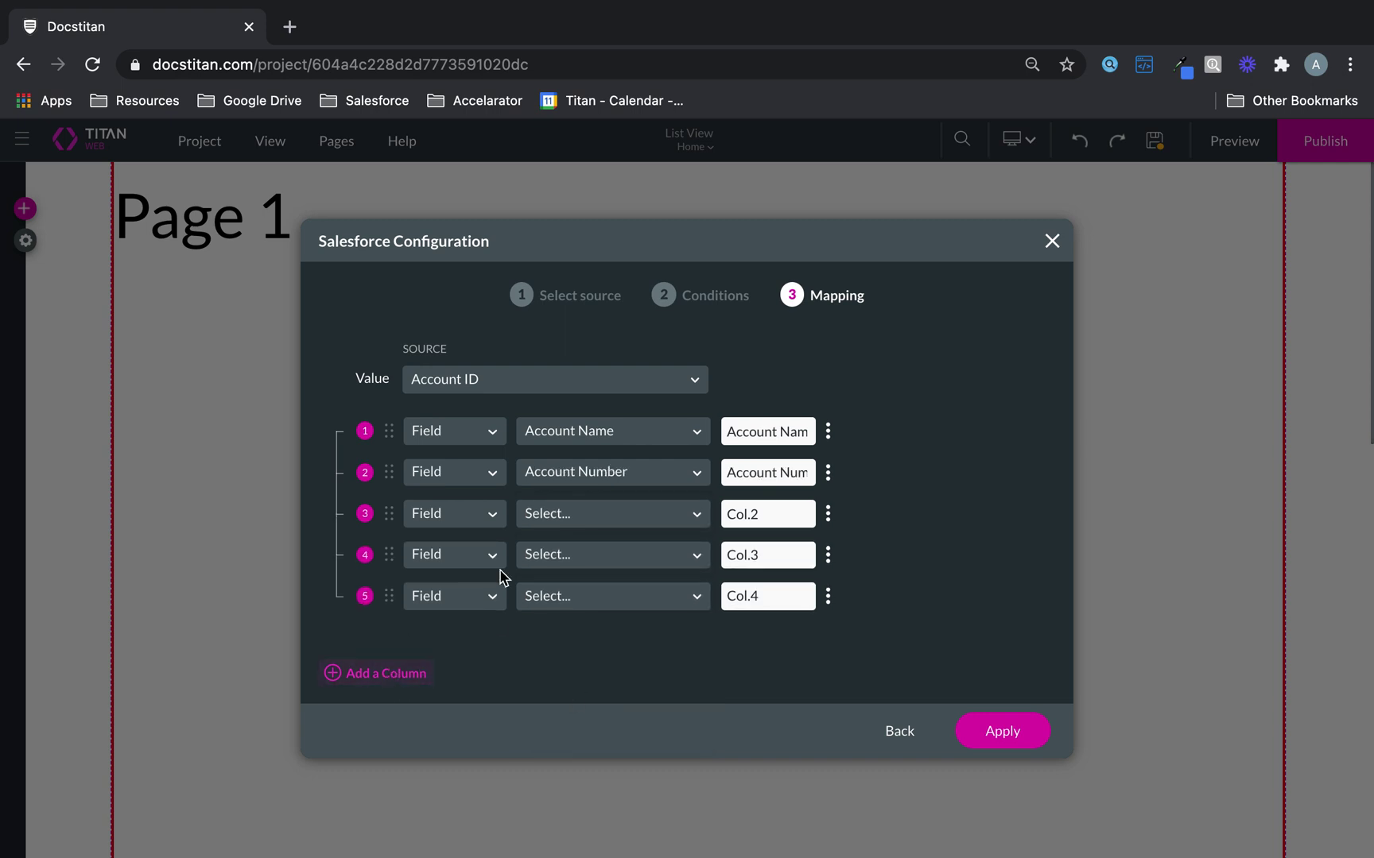
pyautogui.click(581, 515)
pyautogui.scroll(-3, 596, 712)
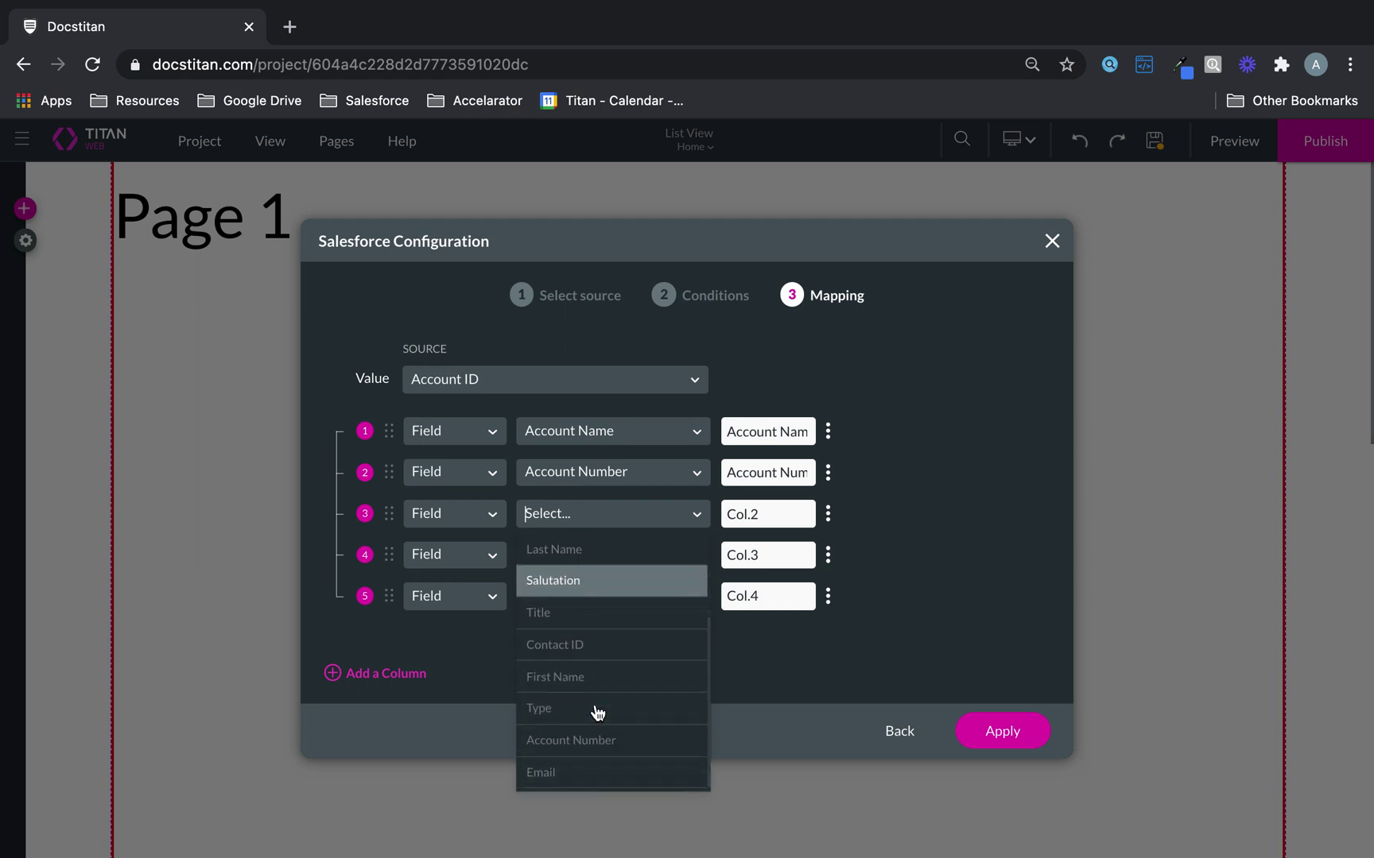
pyautogui.write('nam')
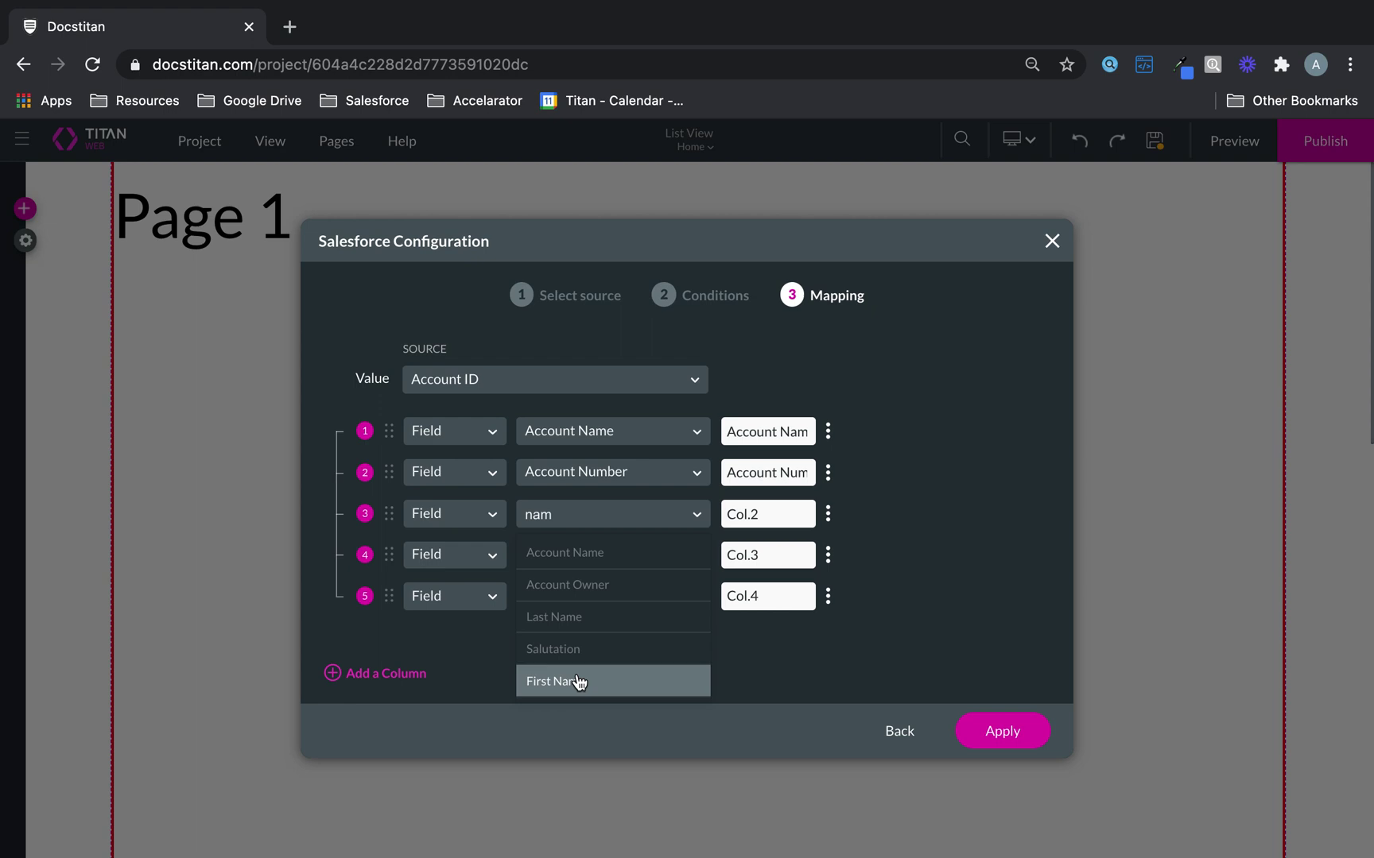
pyautogui.click(584, 681)
pyautogui.click(600, 565)
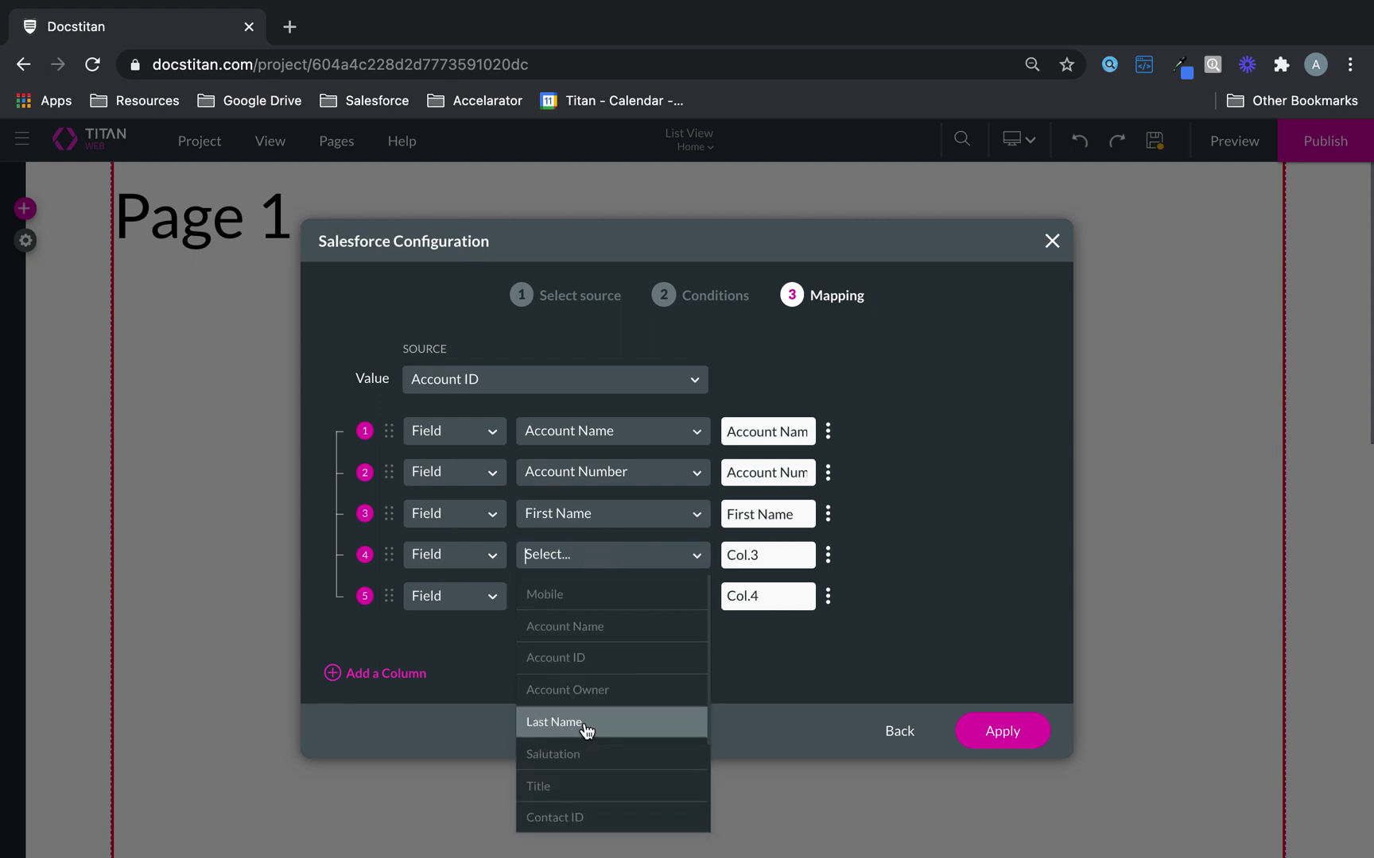
pyautogui.click(584, 725)
pyautogui.click(597, 606)
pyautogui.write('ema')
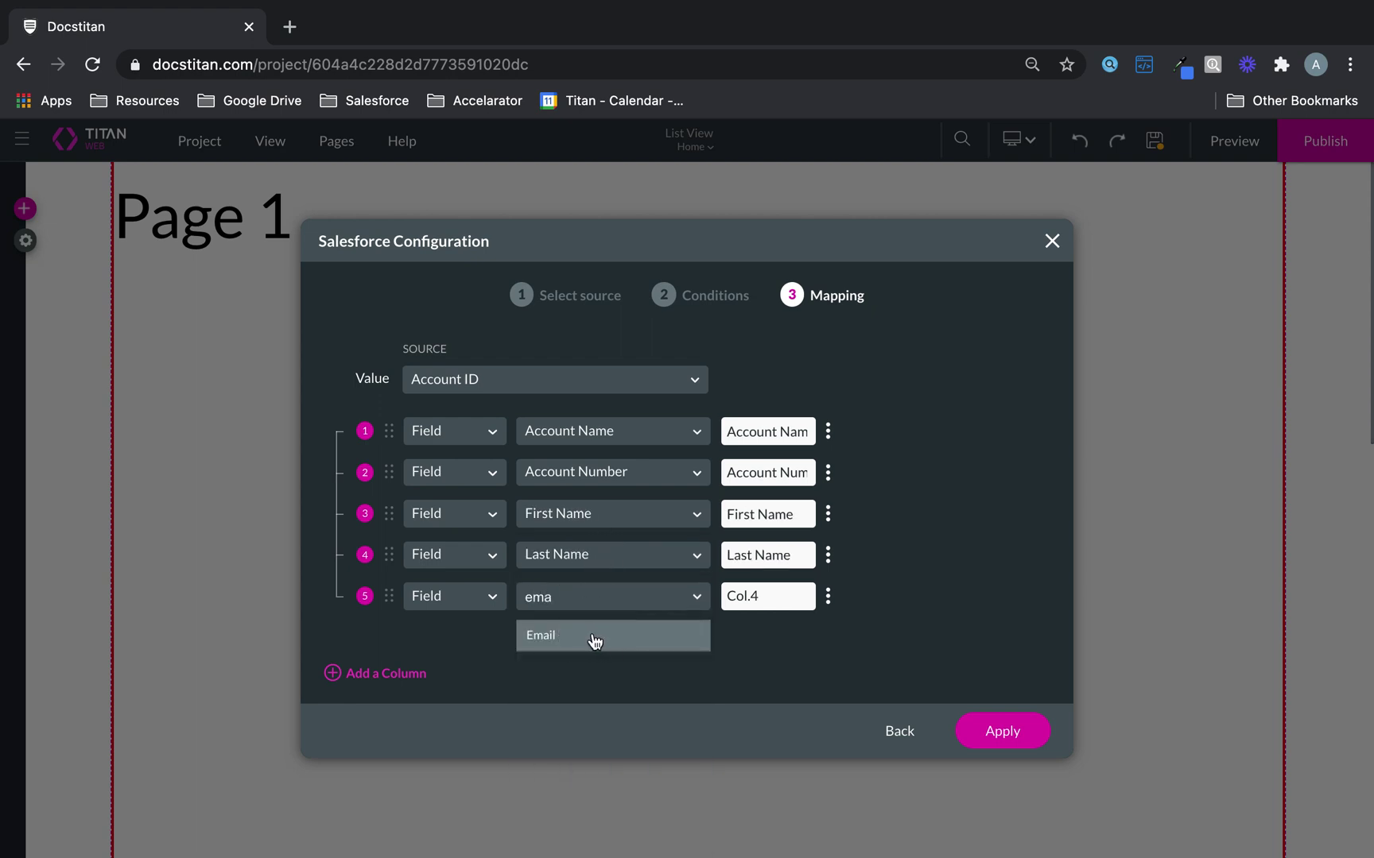
pyautogui.click(594, 641)
# Step: Apply the mapping, then move the PowerTable up-left and widen it to fit five columns
pyautogui.click(998, 730)
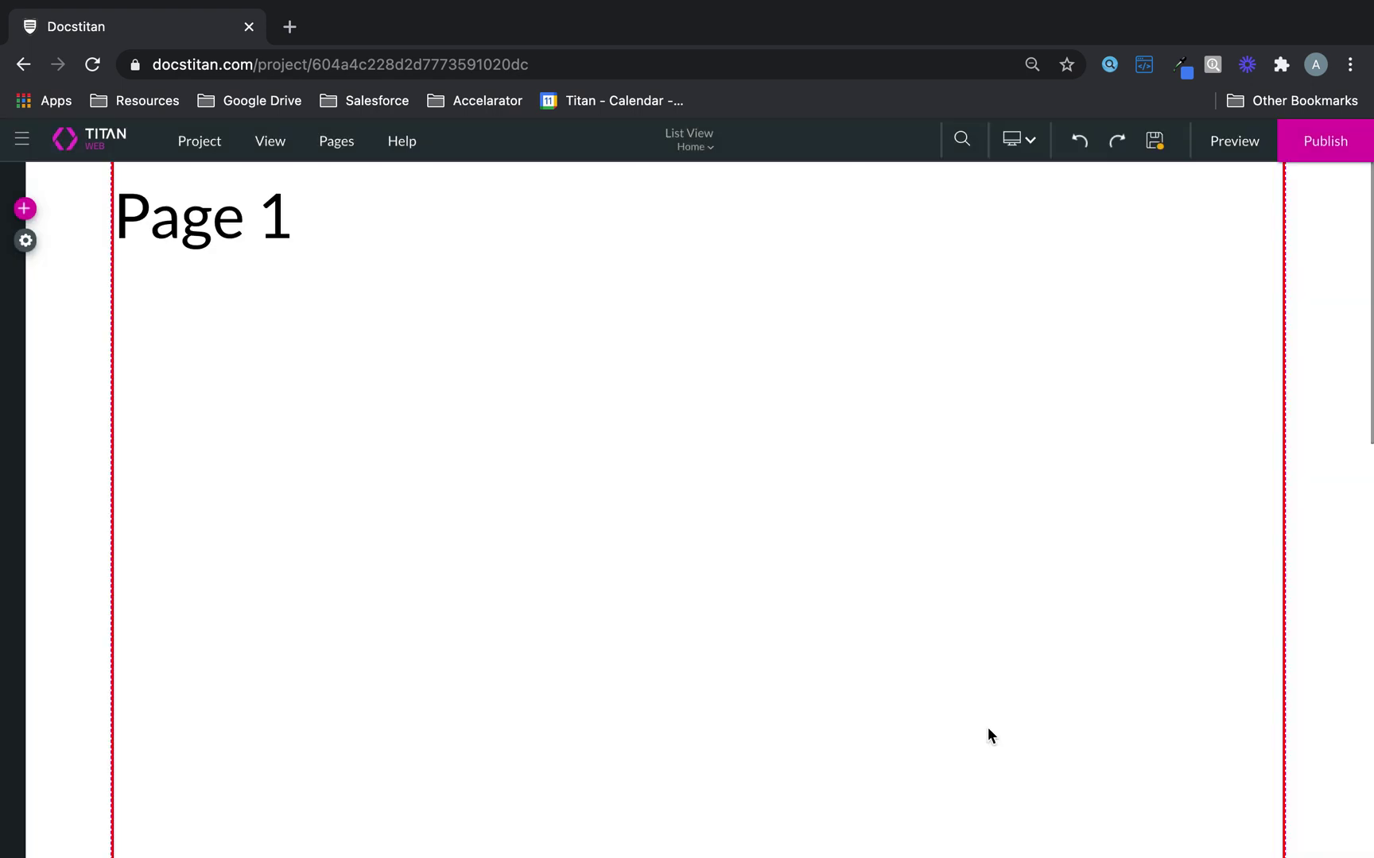
pyautogui.moveTo(582, 466); pyautogui.dragTo(395, 451)
pyautogui.moveTo(511, 594); pyautogui.dragTo(1085, 635)
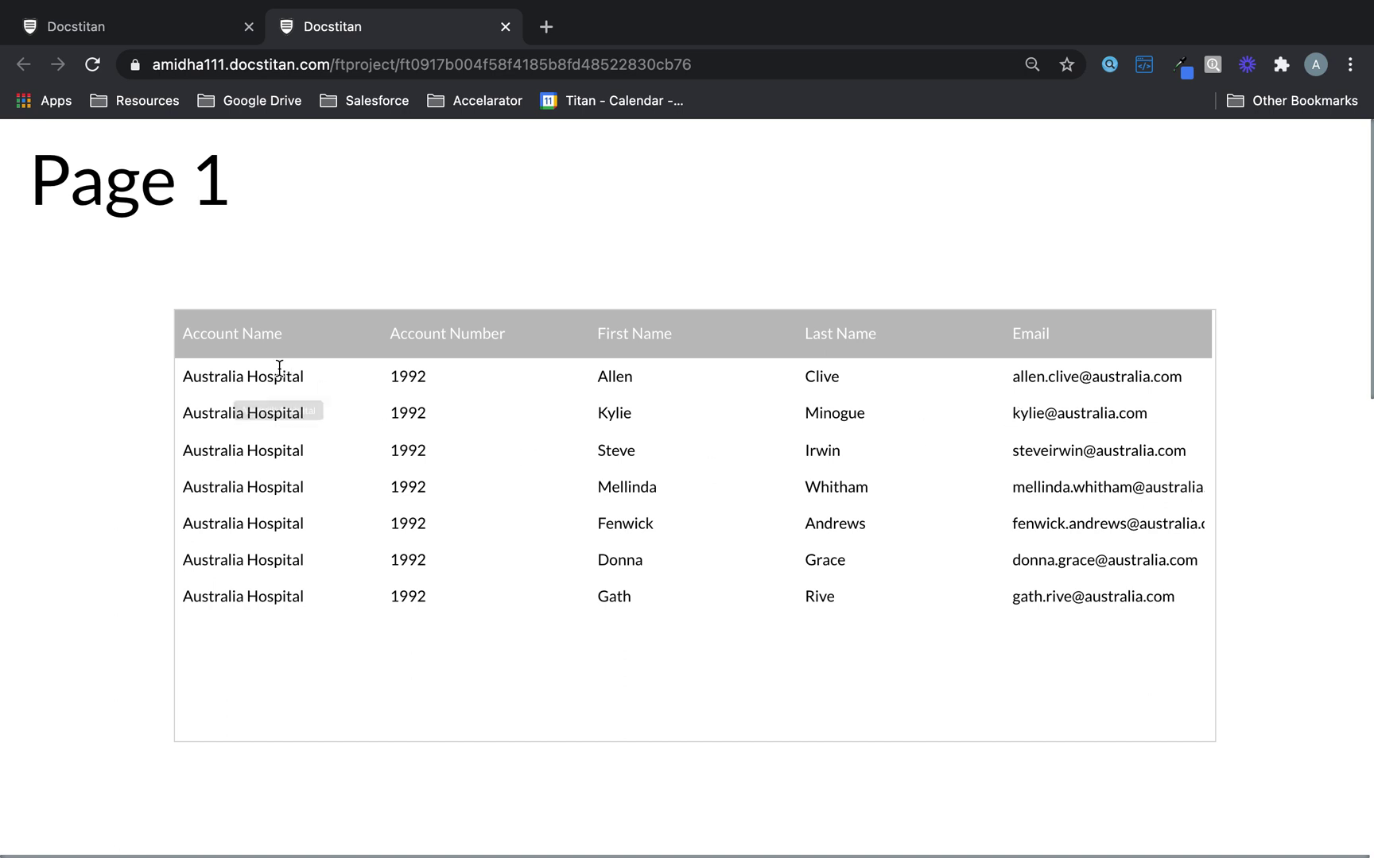
# Step: On the live site, check the first row's account number and first name Allen, then return to the editor
pyautogui.moveTo(386, 376); pyautogui.dragTo(427, 377)
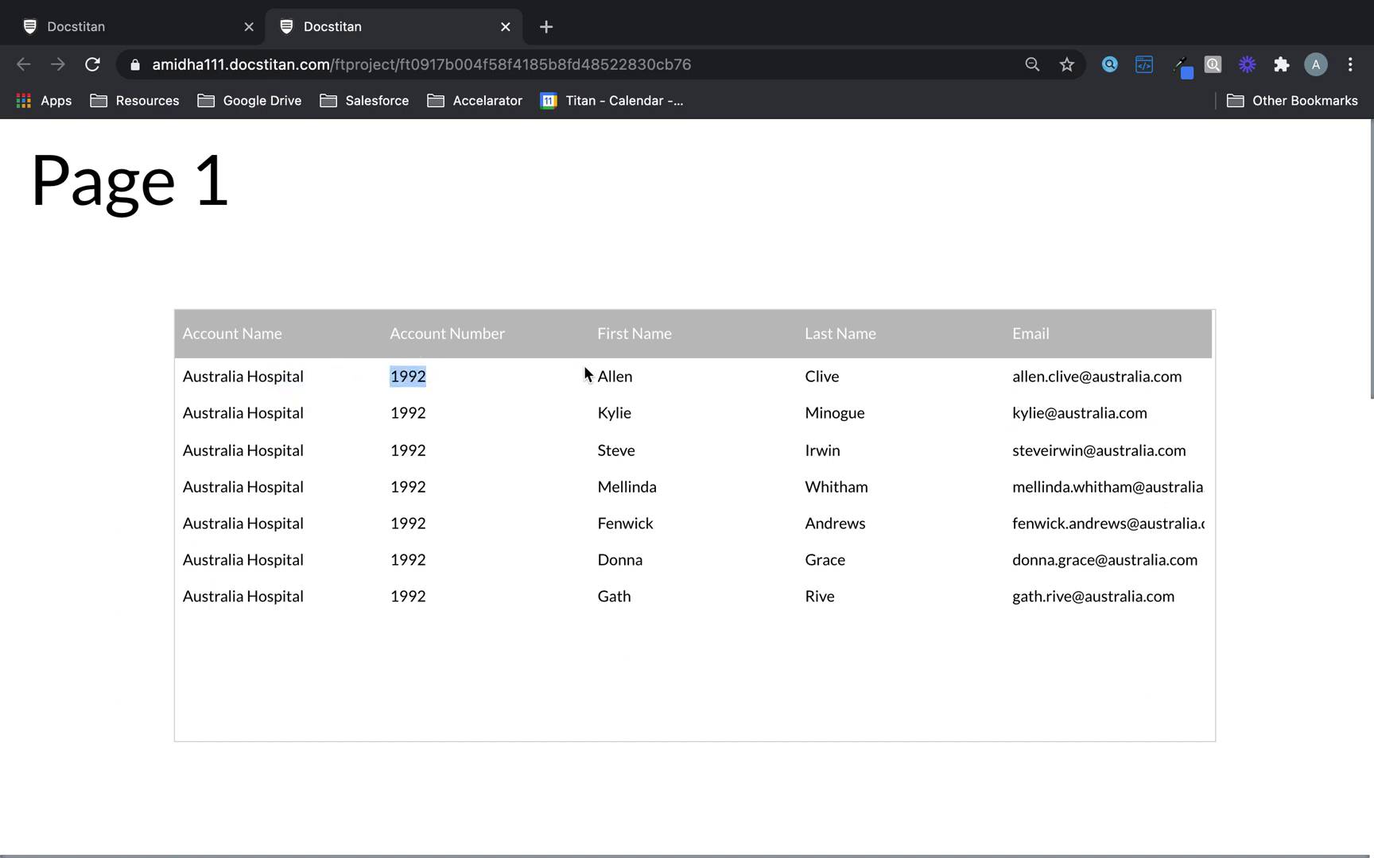
pyautogui.moveTo(598, 376); pyautogui.dragTo(677, 372)
pyautogui.click(961, 370)
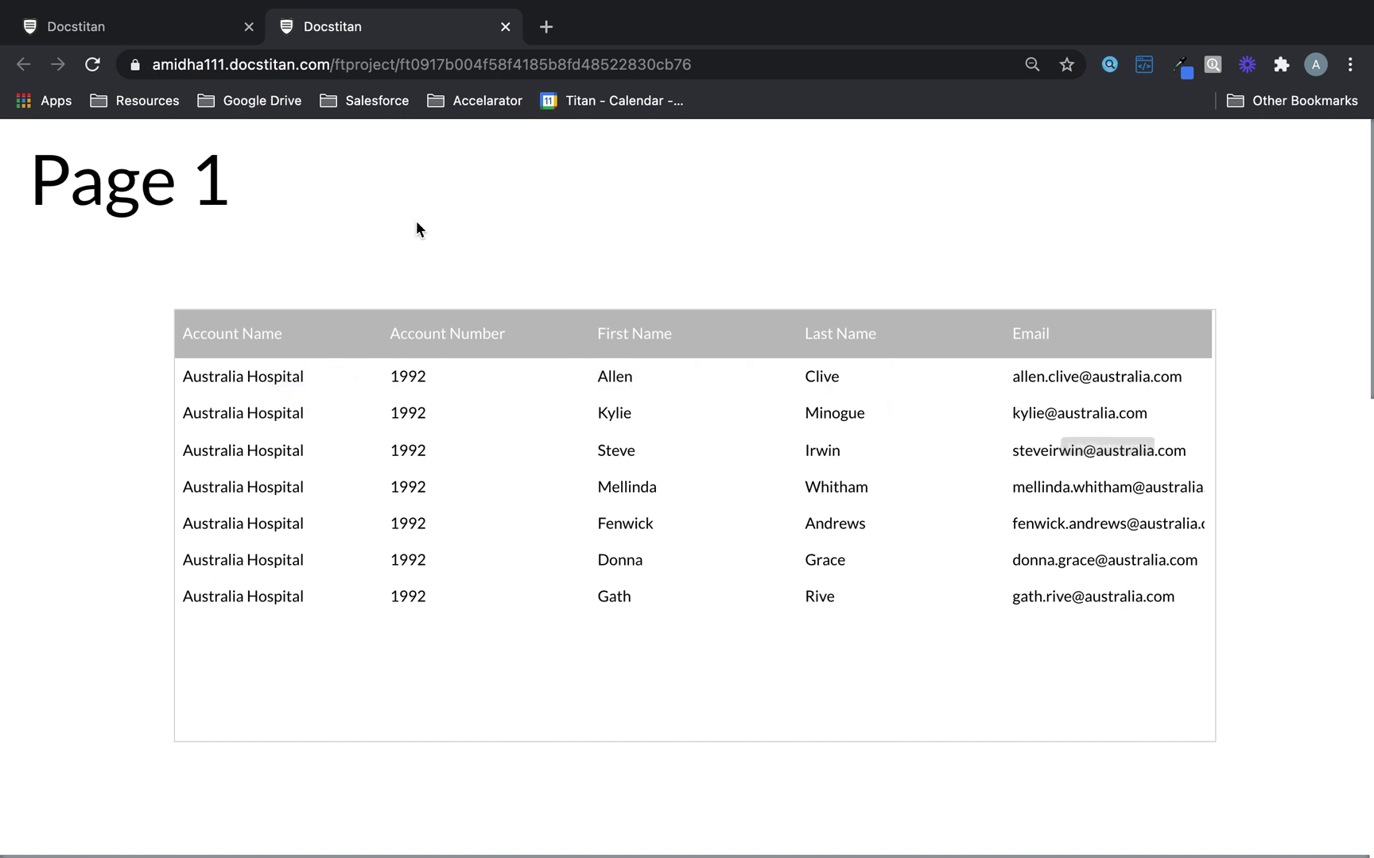
pyautogui.click(153, 27)
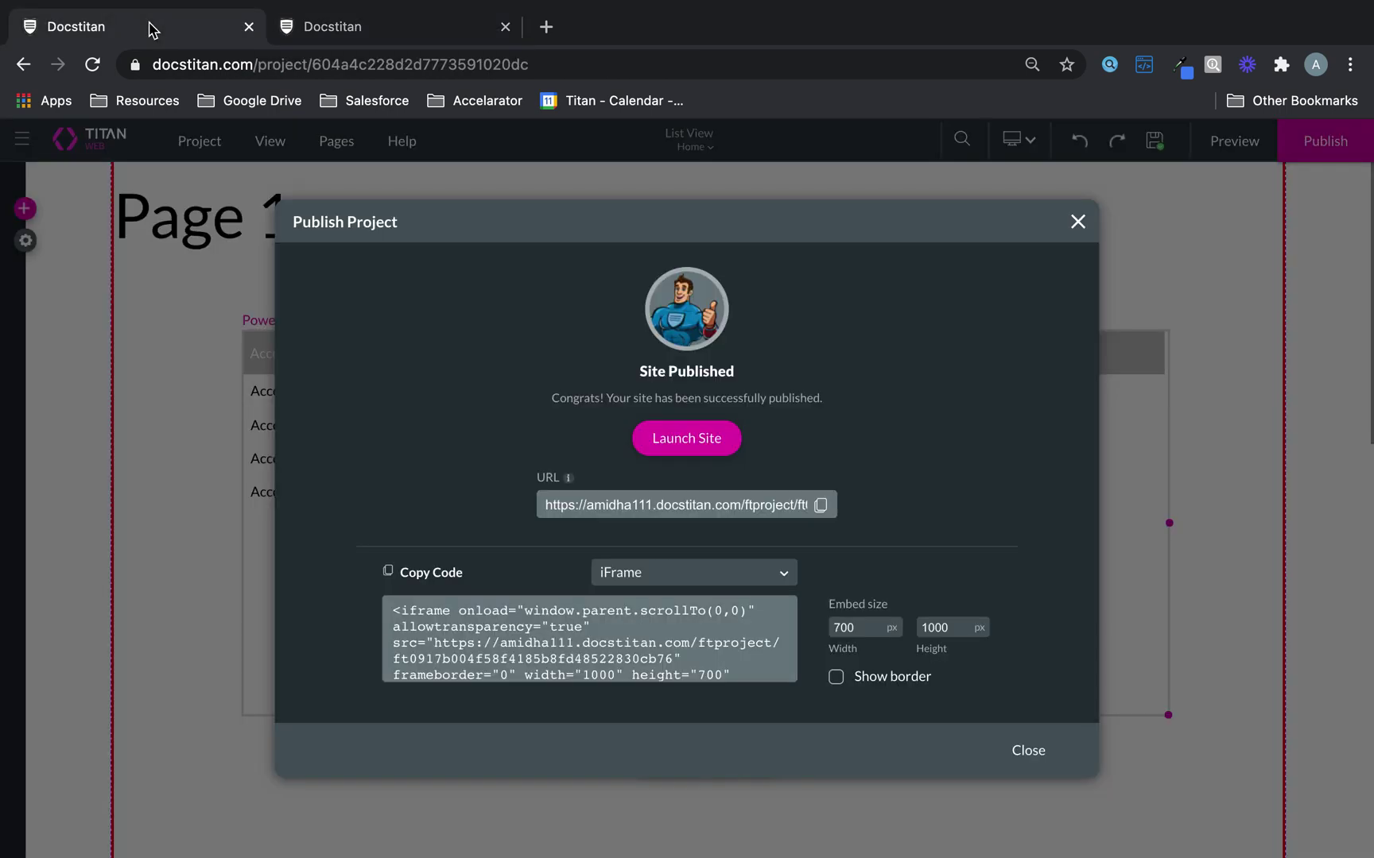
# Step: Dismiss the published notice and reopen the PowerTable's column mapping from its settings
pyautogui.click(1076, 223)
pyautogui.click(722, 754)
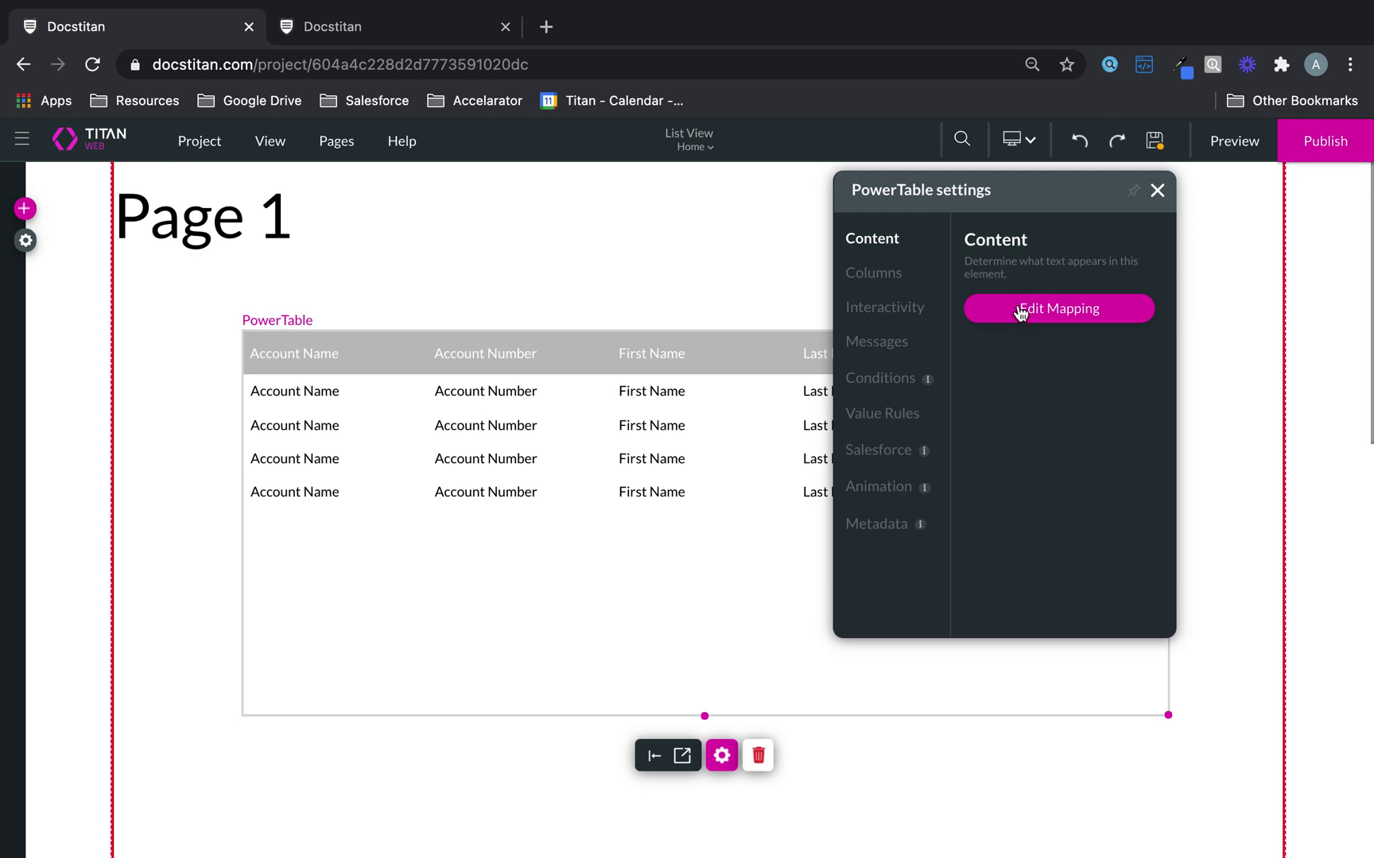
pyautogui.click(978, 310)
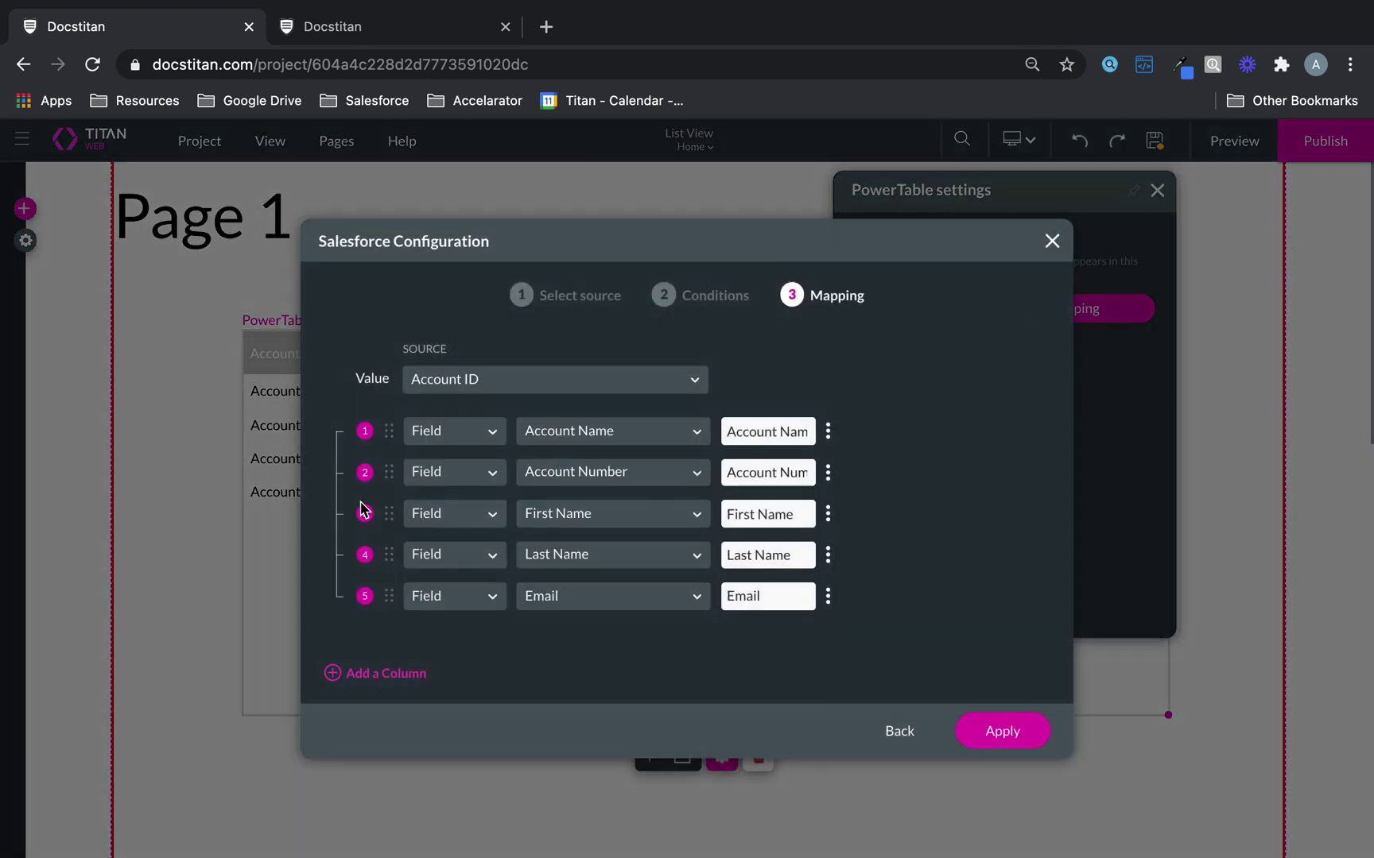
# Step: Add a new Static column and rename it 'Contact Details'
pyautogui.click(380, 675)
pyautogui.scroll(-1, 540, 608)
pyautogui.click(461, 628)
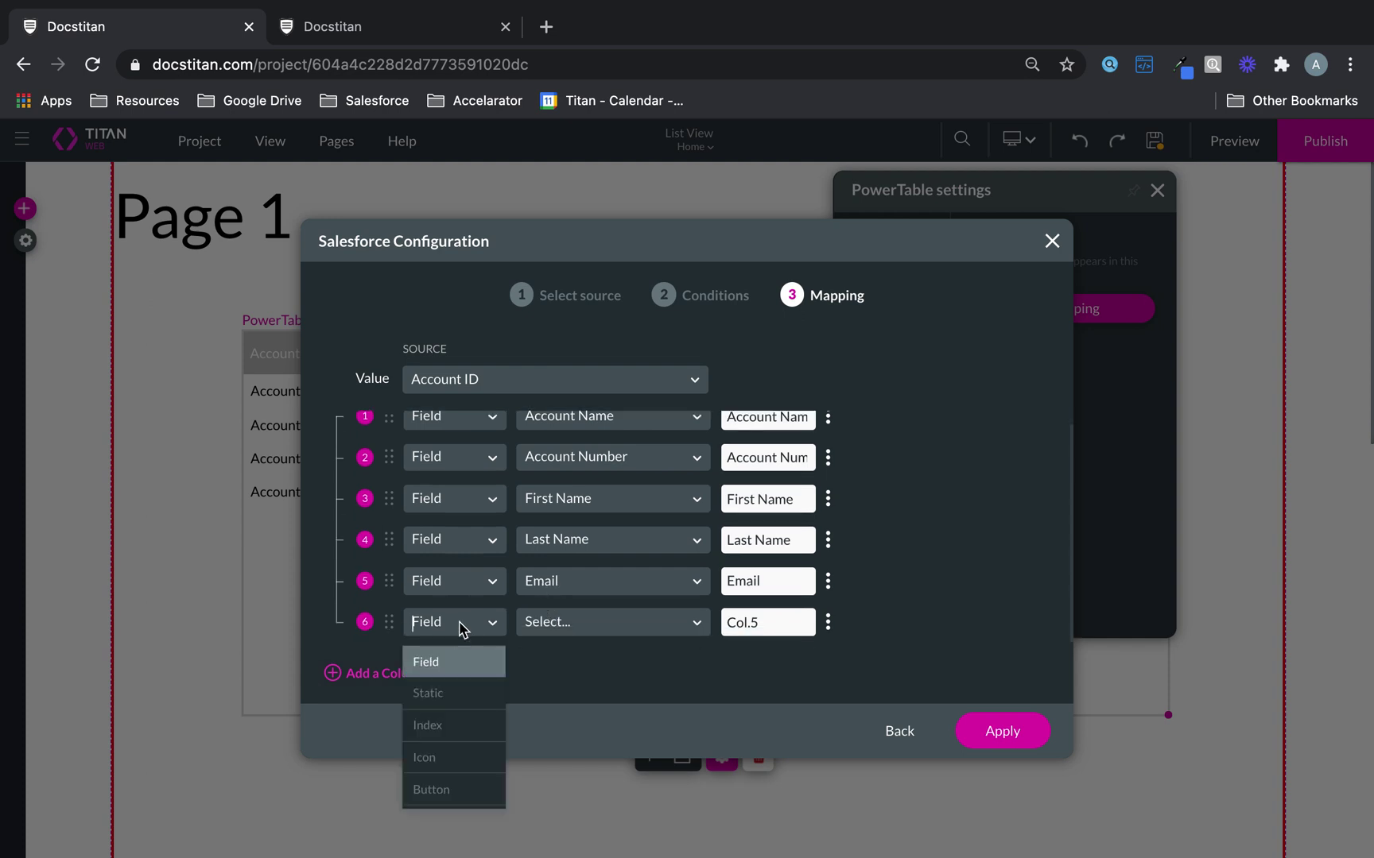
pyautogui.click(449, 725)
pyautogui.click(464, 632)
pyautogui.click(454, 693)
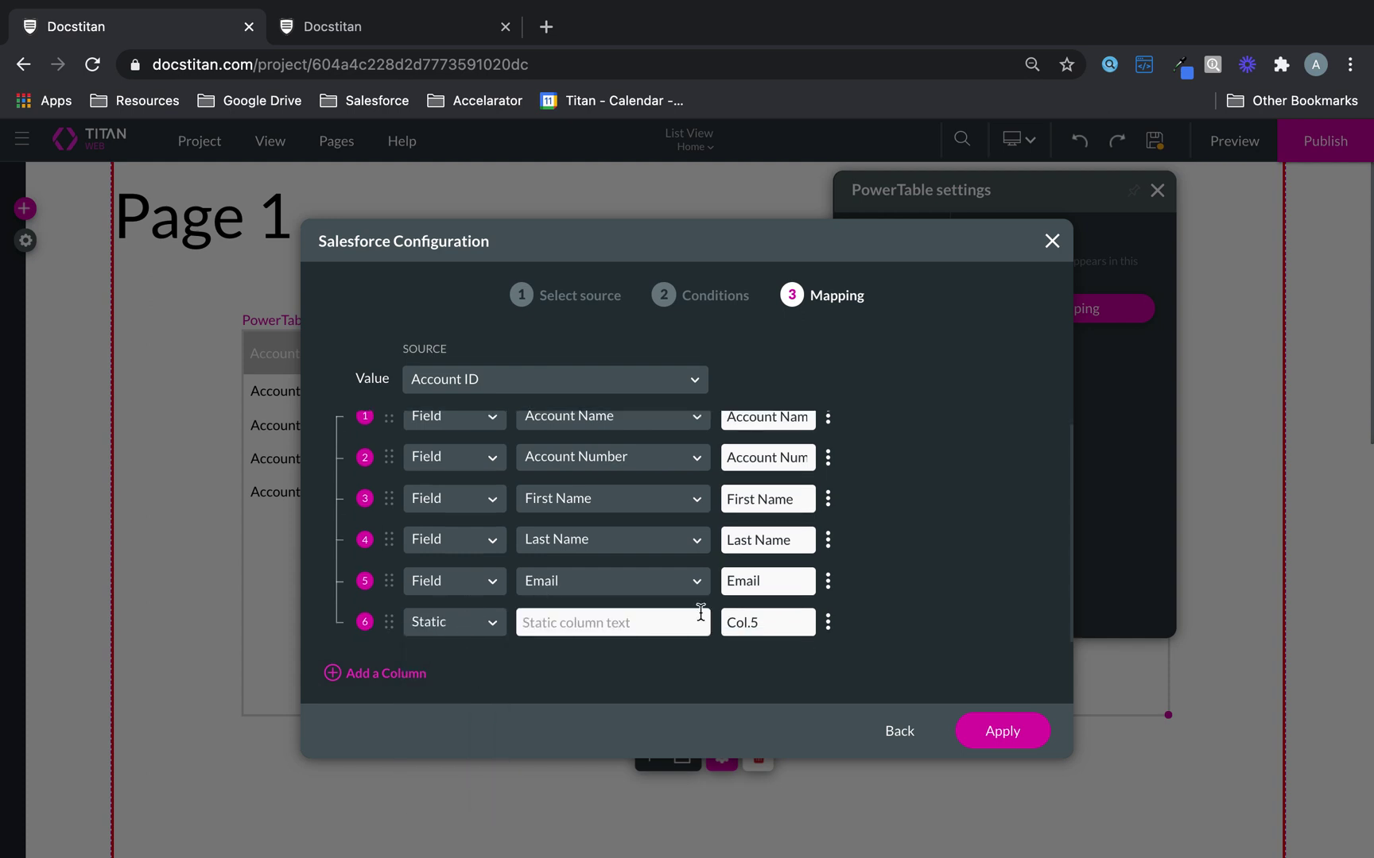
pyautogui.moveTo(780, 629); pyautogui.dragTo(722, 622)
pyautogui.write('Co')
pyautogui.write('ntact Details')
# Step: Move Contact Details above First Name, nest First Name, Last Name and Email under it, and apply
pyautogui.moveTo(388, 623); pyautogui.dragTo(452, 550)
pyautogui.moveTo(380, 603)
pyautogui.mouseDown()
pyautogui.moveTo(436, 608)
pyautogui.moveTo(416, 582)
pyautogui.moveTo(429, 620)
pyautogui.moveTo(400, 622)
pyautogui.moveTo(407, 579)
pyautogui.moveTo(398, 586)
pyautogui.mouseUp()
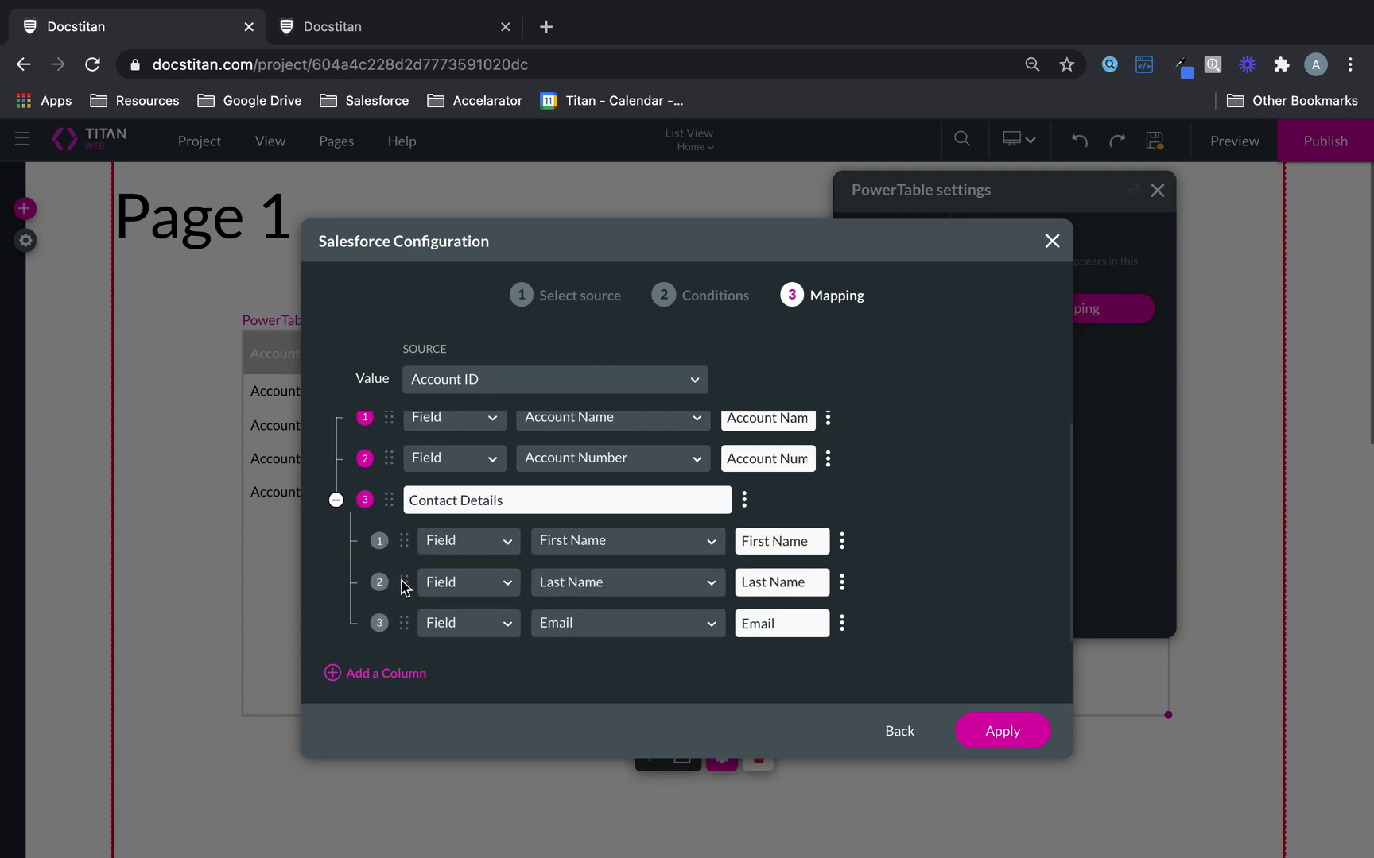
pyautogui.click(1002, 730)
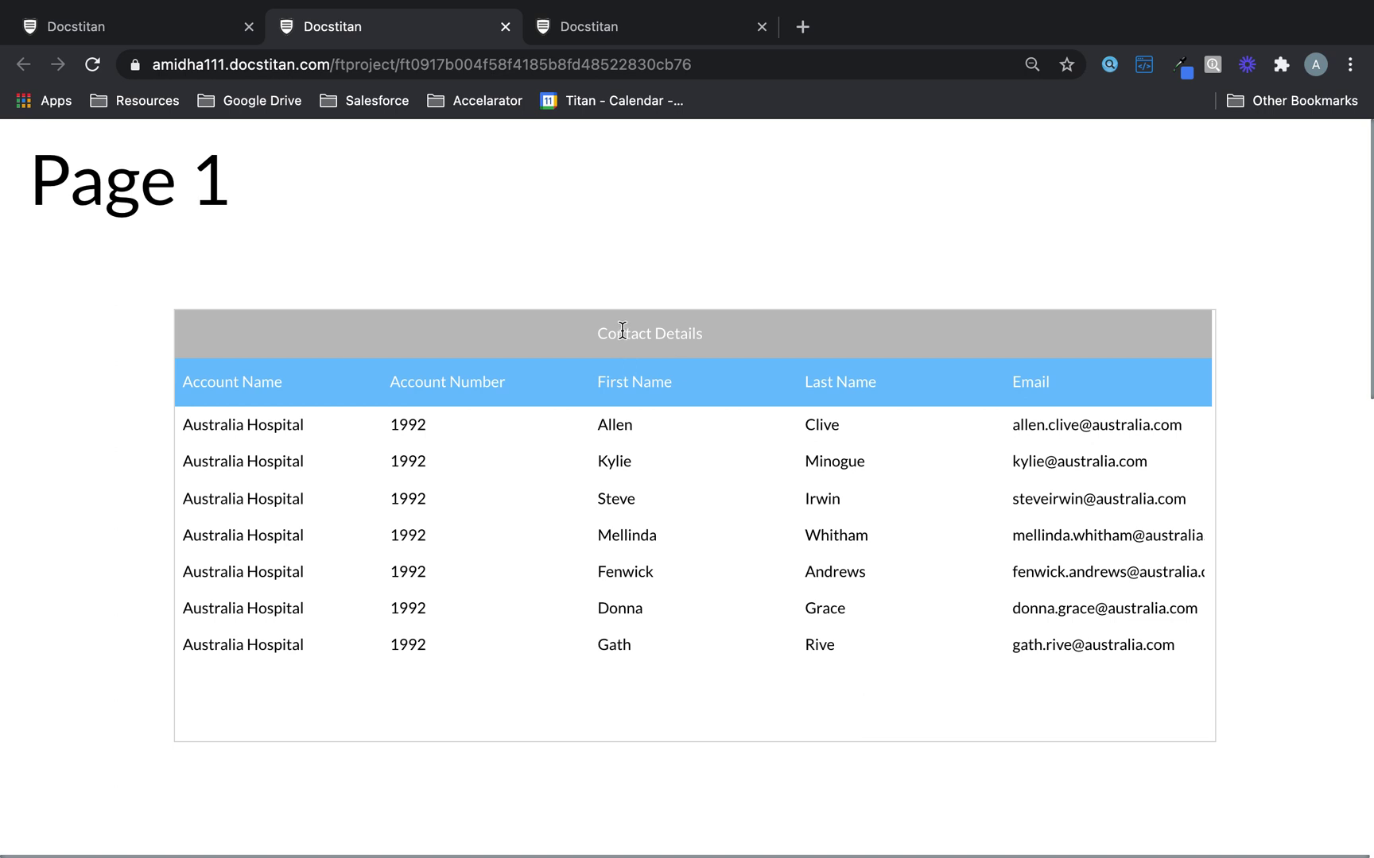
# Step: Confirm the Contact Details header appears above the grouped contact columns on the live page
pyautogui.tripleClick(711, 330)
# Step: Back in the editor, dismiss the published confirmation and open the PowerTable's Interactivity settings
pyautogui.click(163, 26)
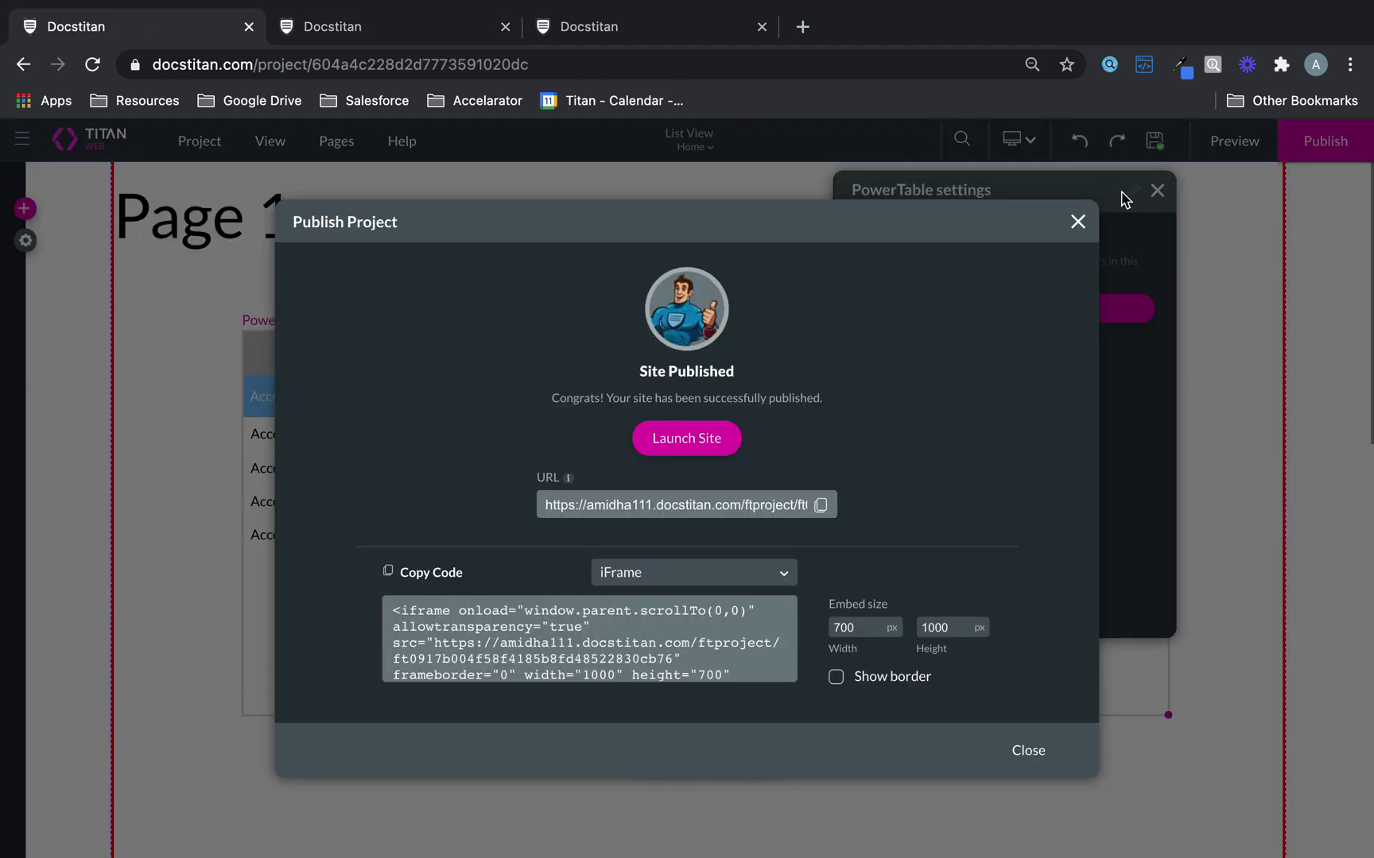
pyautogui.click(1083, 218)
pyautogui.click(896, 278)
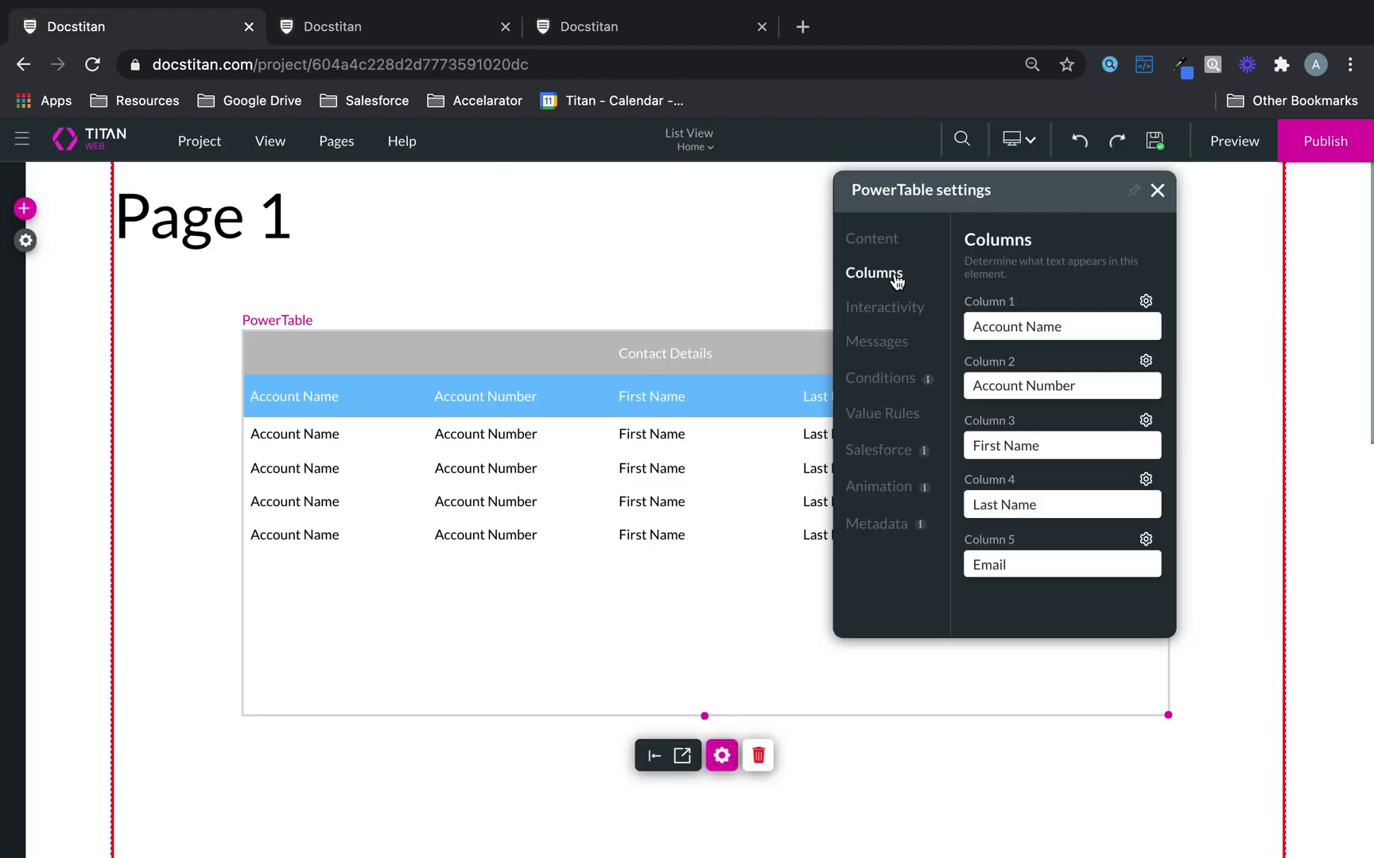
pyautogui.click(713, 766)
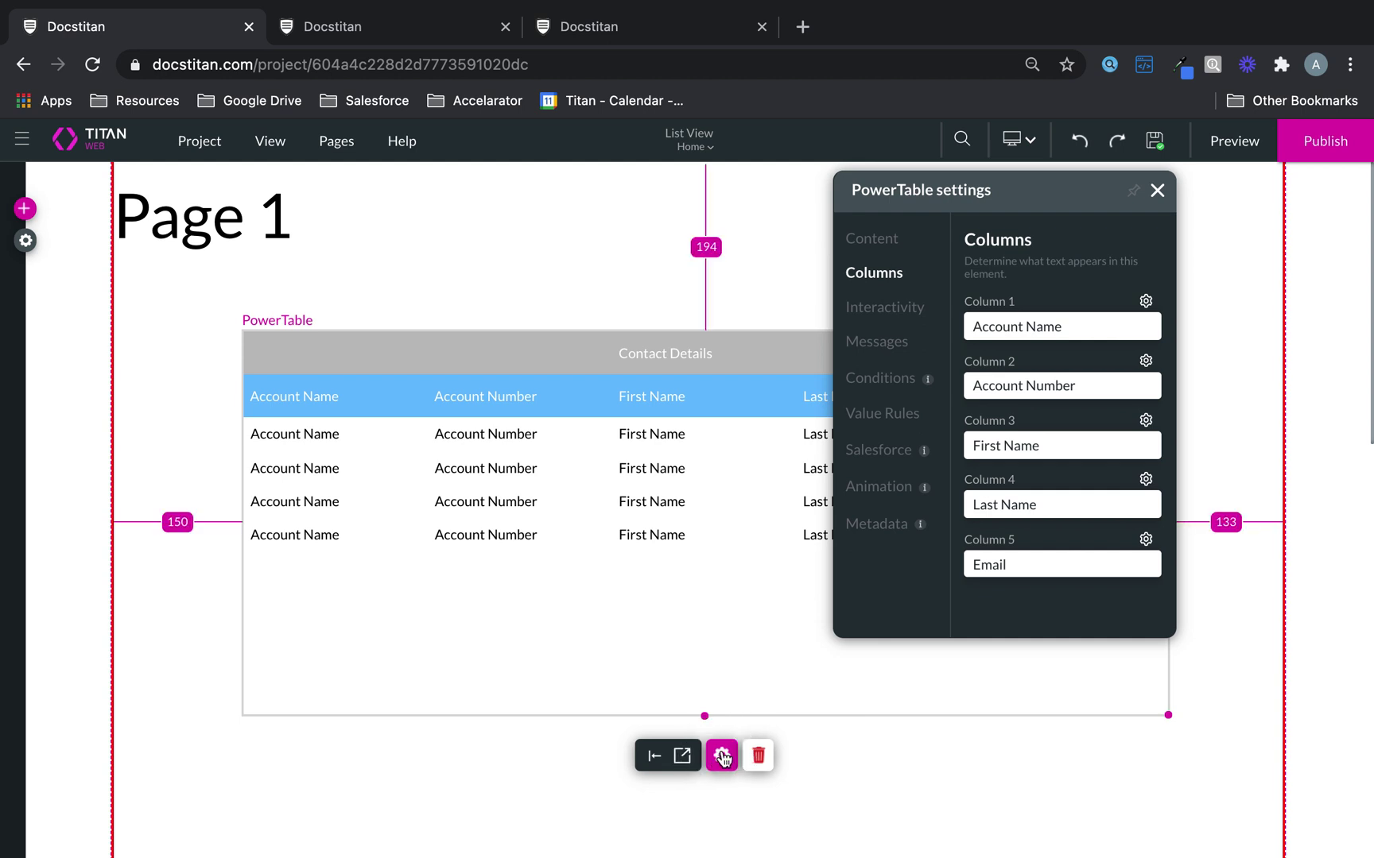
pyautogui.click(878, 312)
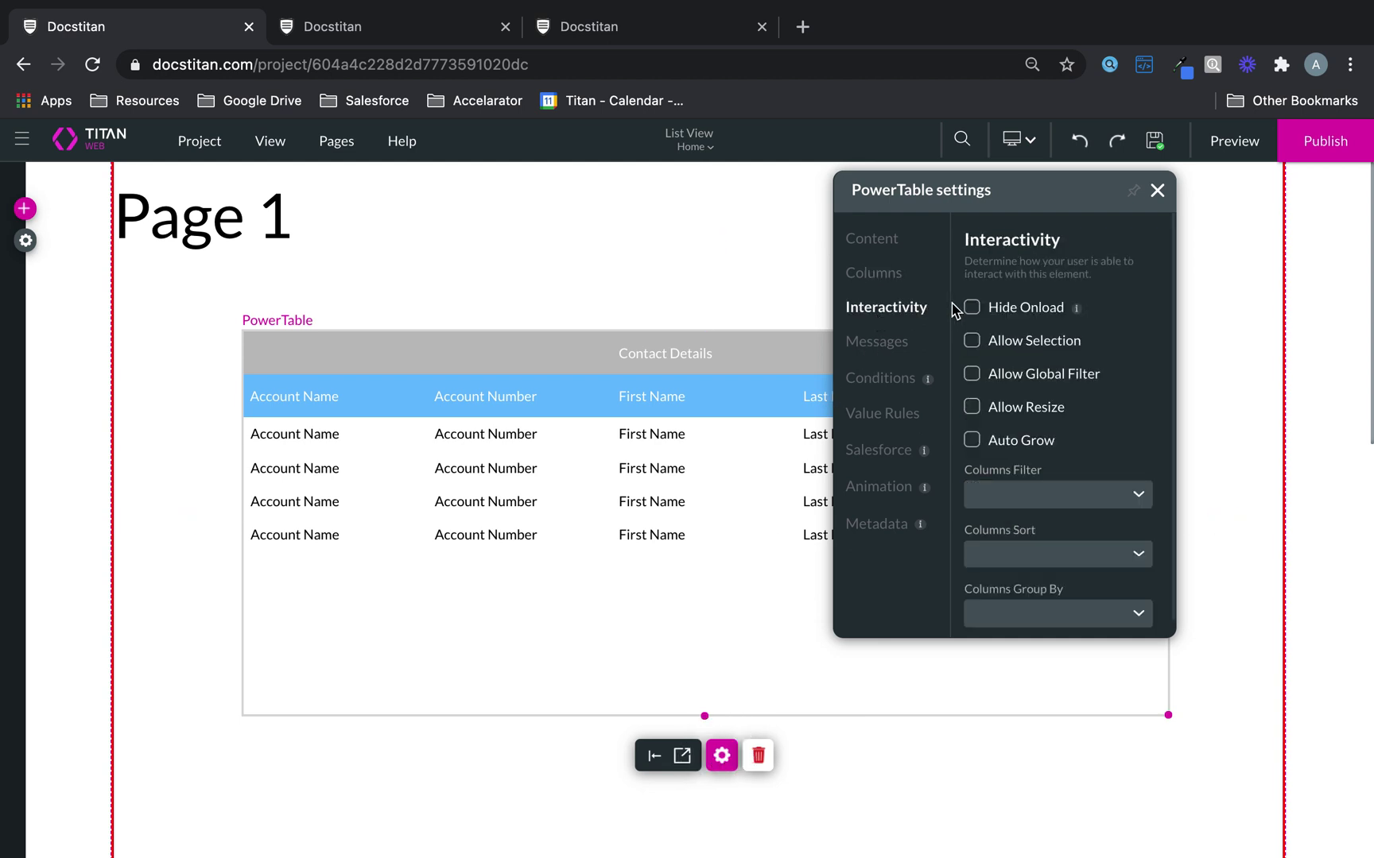
# Step: Leave row selection and global search off, enable Allow Resize, and widen the First Name column
pyautogui.click(972, 341)
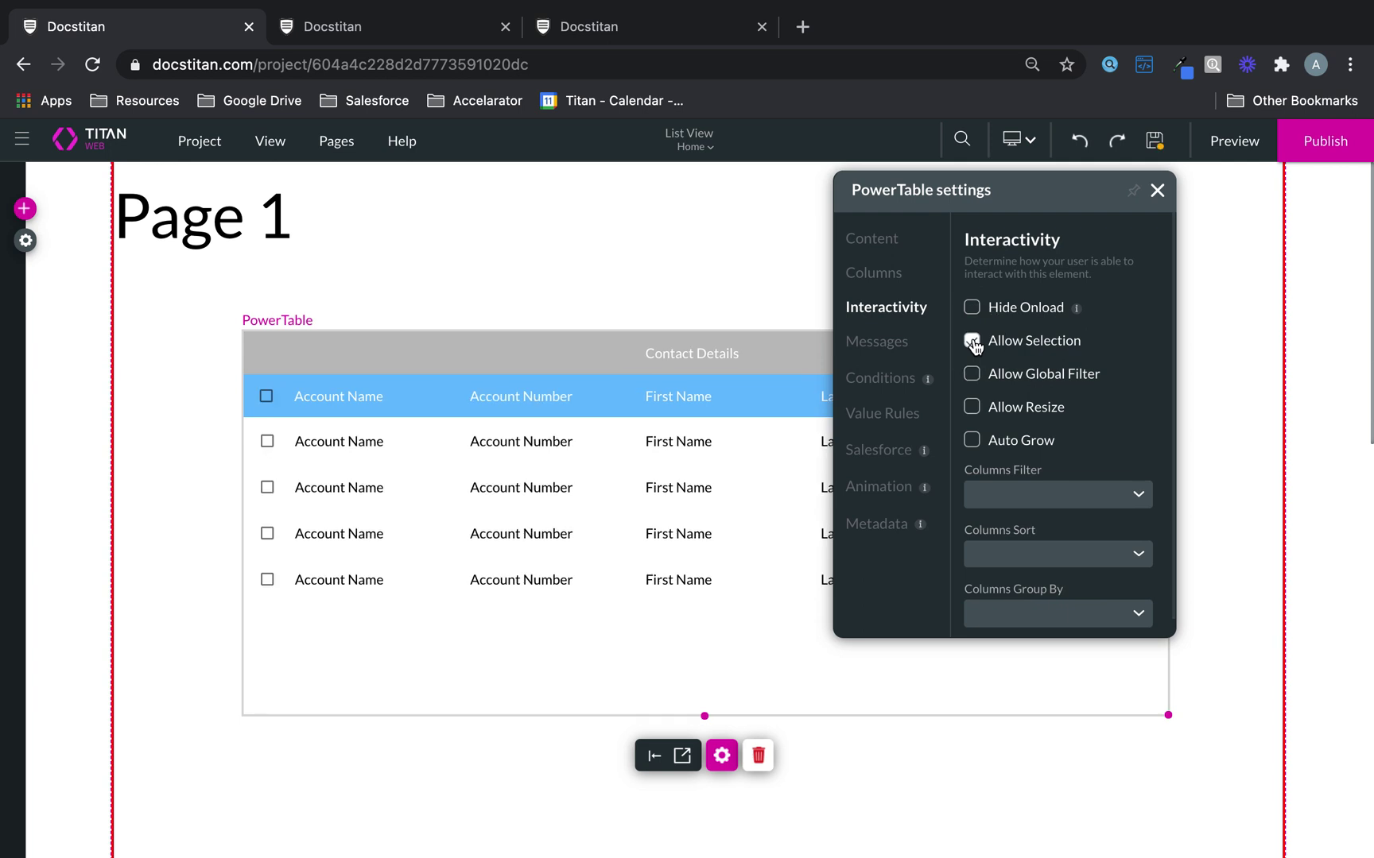
pyautogui.click(971, 341)
pyautogui.click(971, 373)
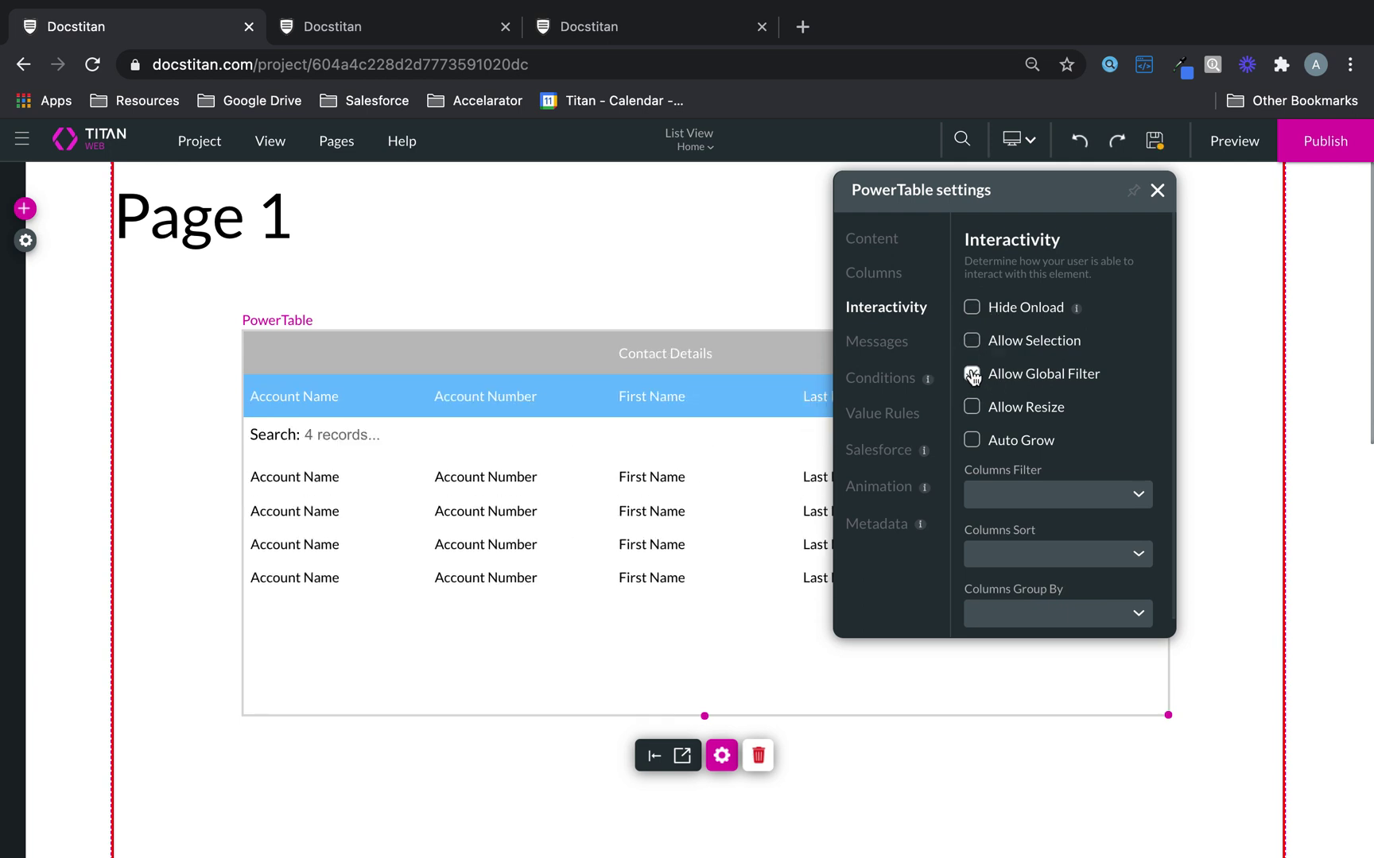
pyautogui.click(971, 375)
pyautogui.click(973, 410)
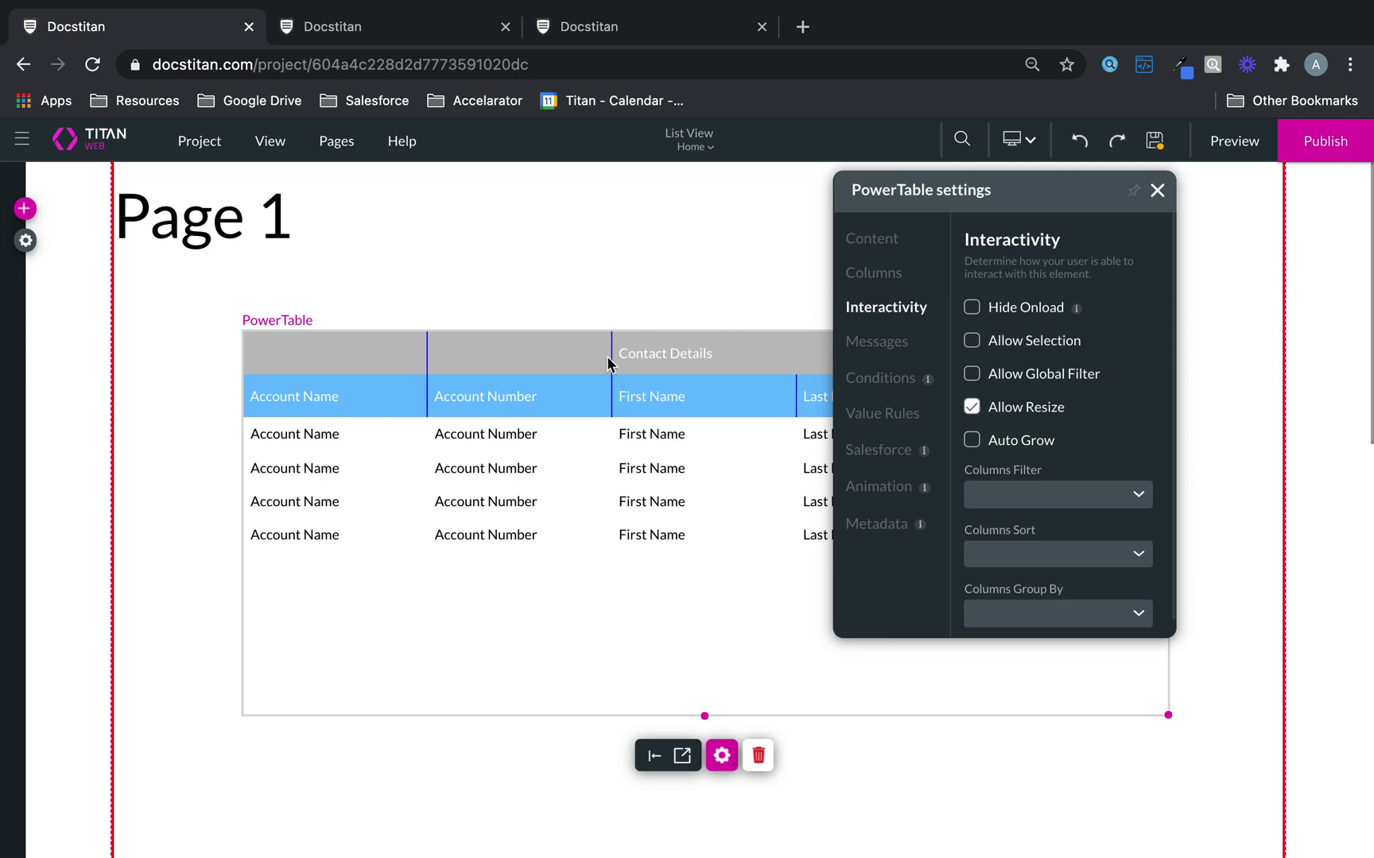
pyautogui.moveTo(611, 360); pyautogui.dragTo(698, 360)
pyautogui.moveTo(611, 392)
pyautogui.mouseDown()
pyautogui.moveTo(755, 399)
pyautogui.moveTo(628, 408)
pyautogui.mouseUp()
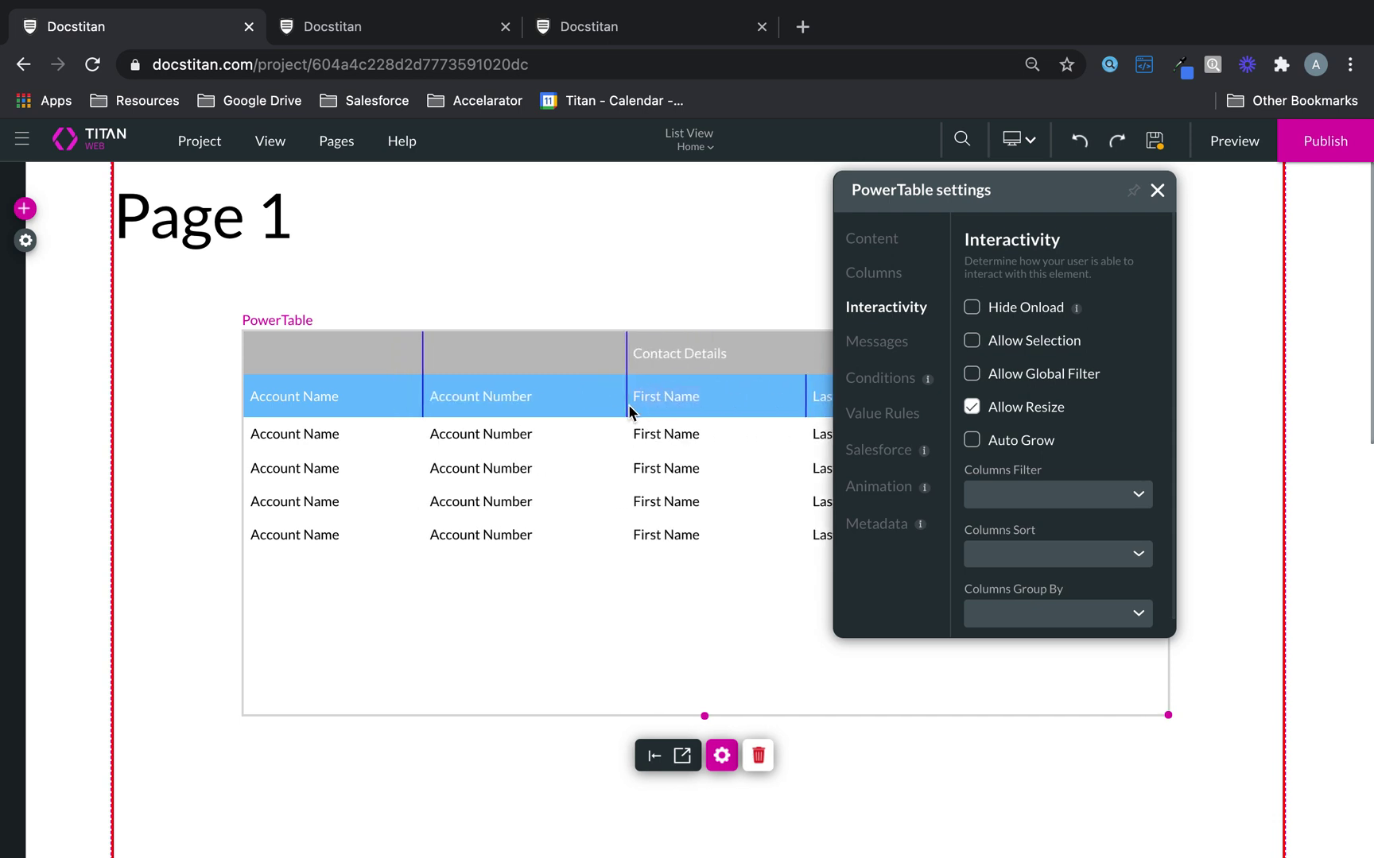
# Step: Leave auto grow off, clear the Account Name column filter, and review the sort and grouping choices
pyautogui.click(974, 446)
pyautogui.click(974, 447)
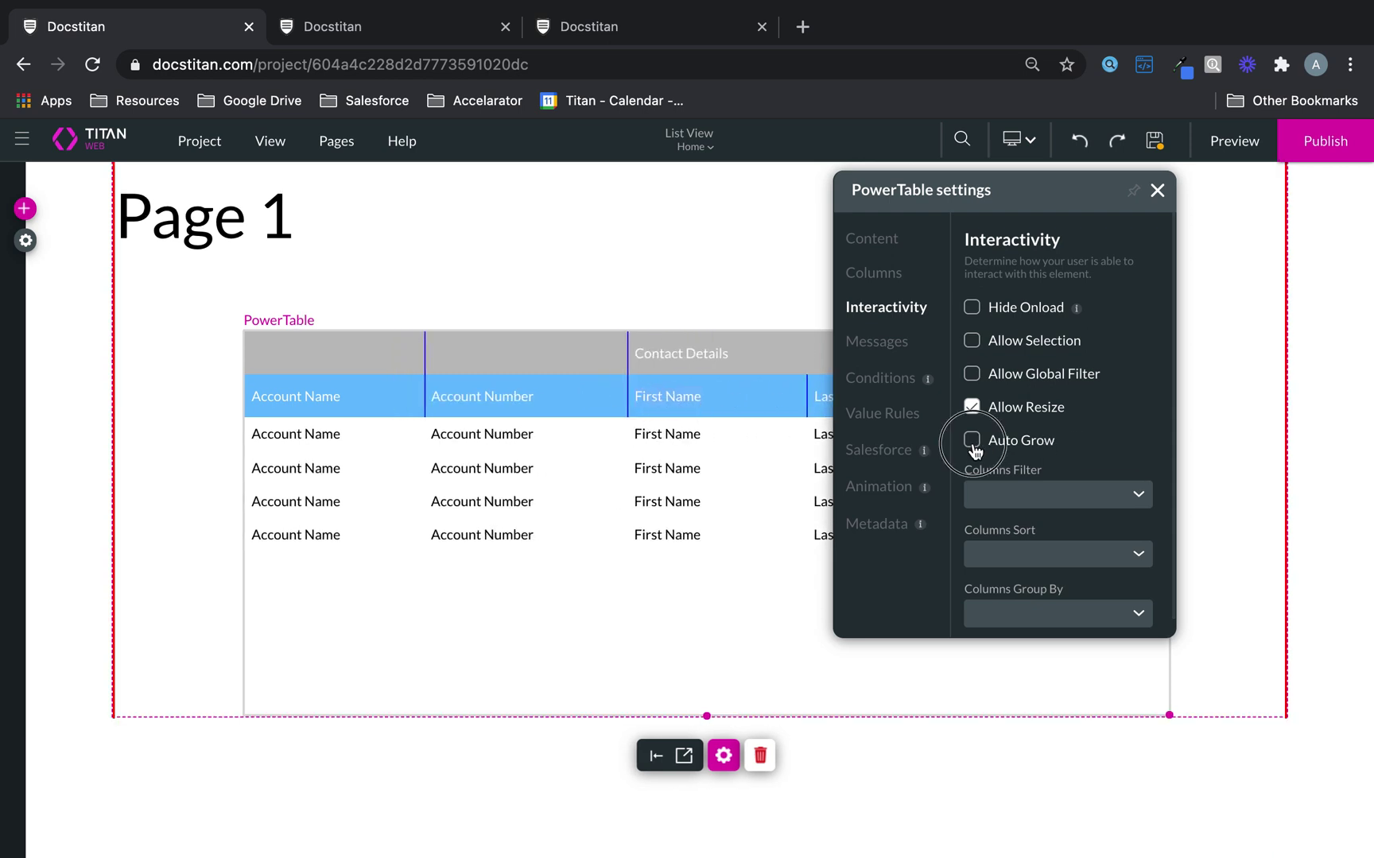
pyautogui.click(971, 442)
pyautogui.click(971, 442)
pyautogui.click(1052, 507)
pyautogui.click(1051, 531)
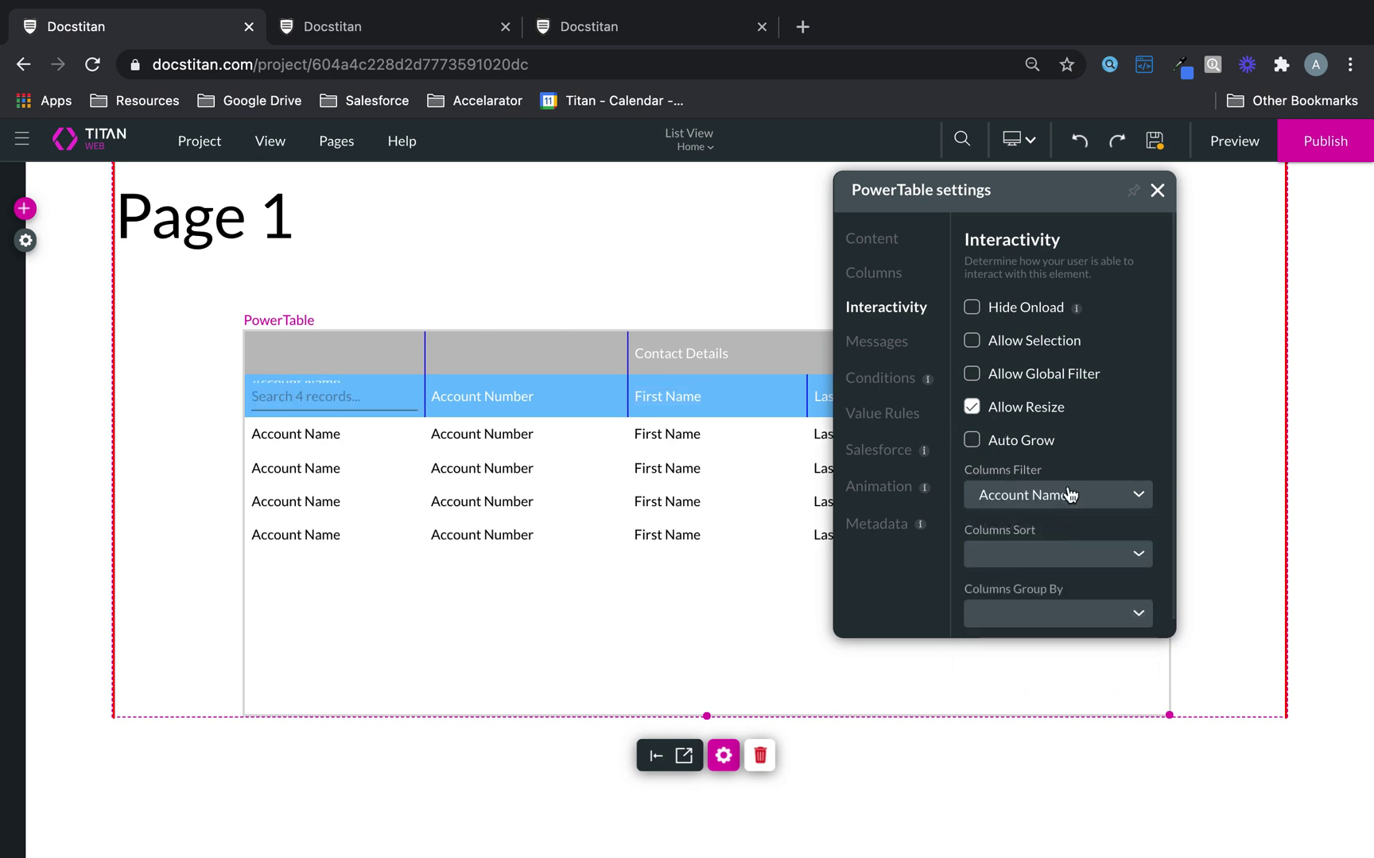
pyautogui.click(1070, 495)
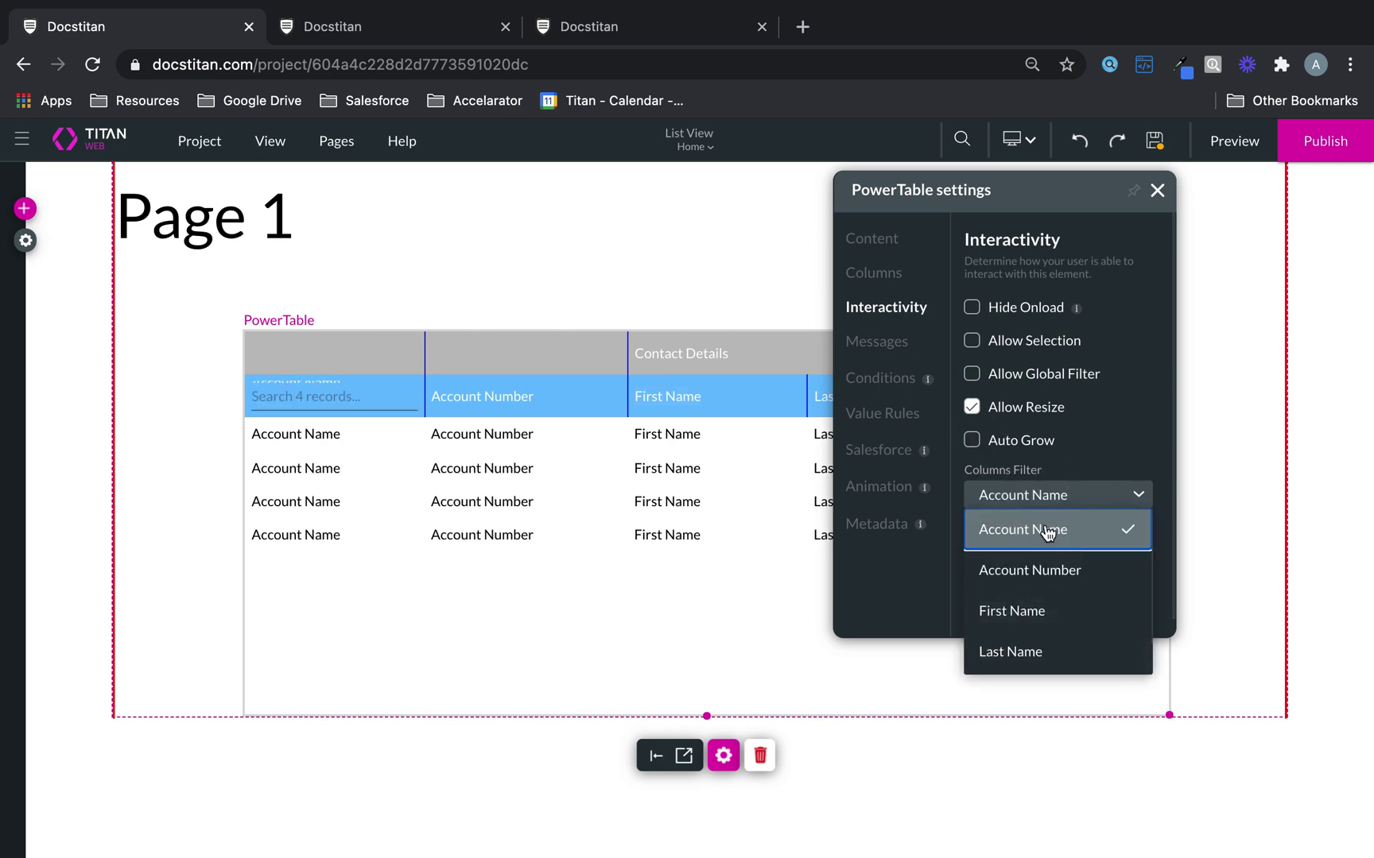
pyautogui.click(1060, 527)
pyautogui.click(1048, 571)
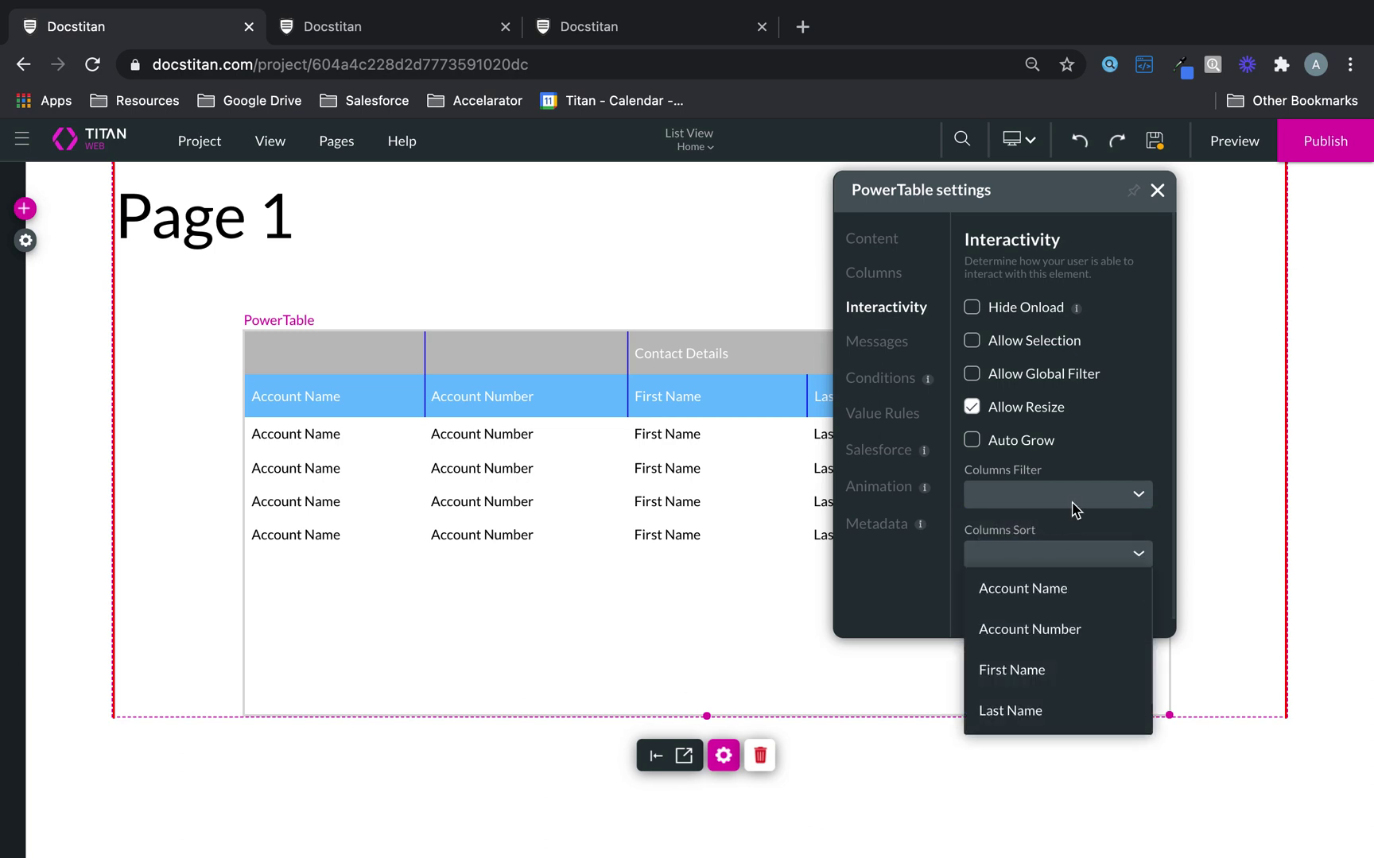
pyautogui.scroll(-1, 1113, 461)
pyautogui.click(1065, 598)
# Step: Review the PowerTable's Messages, Conditions and Value Rules settings without changing anything
pyautogui.click(1121, 364)
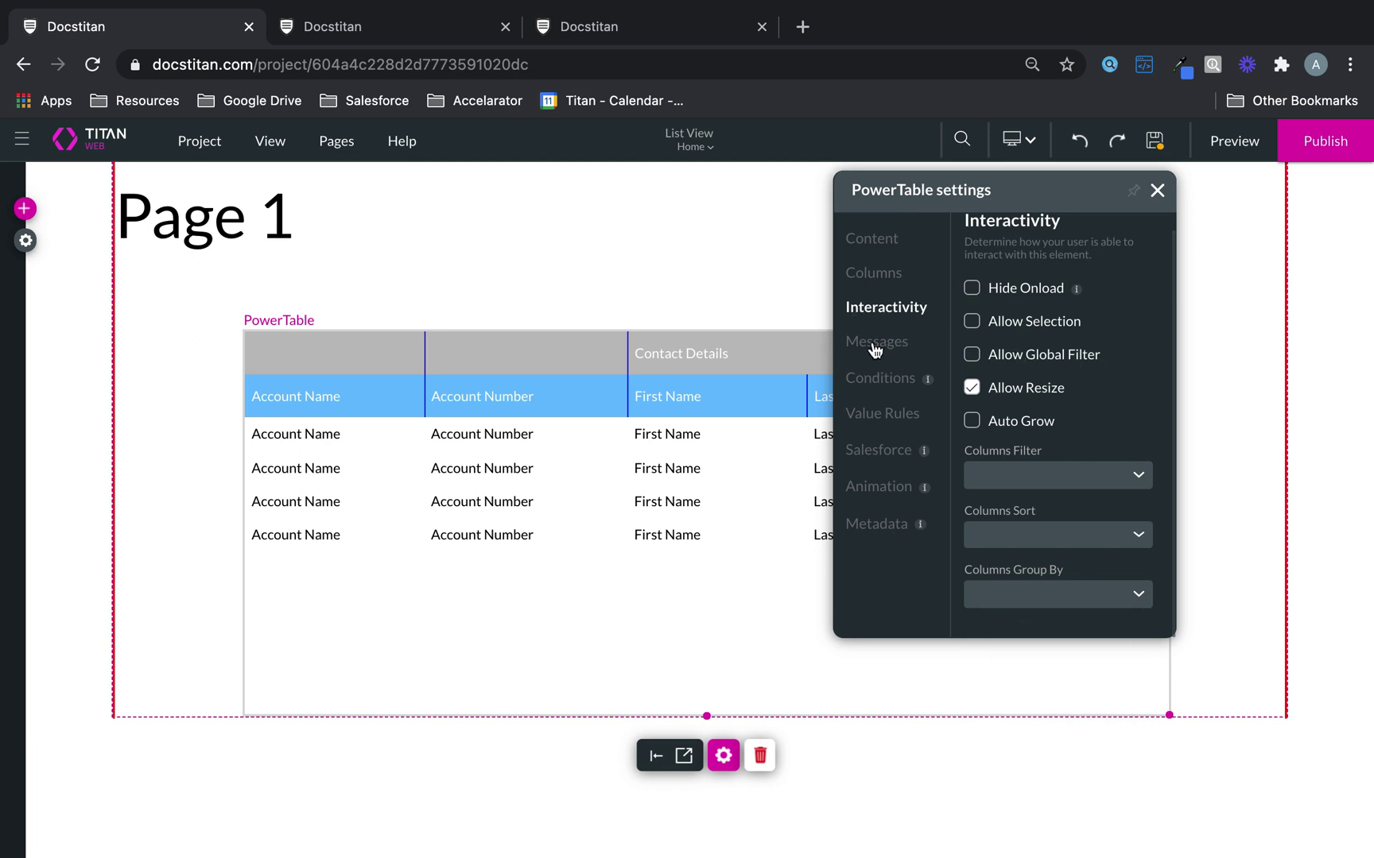
pyautogui.click(884, 343)
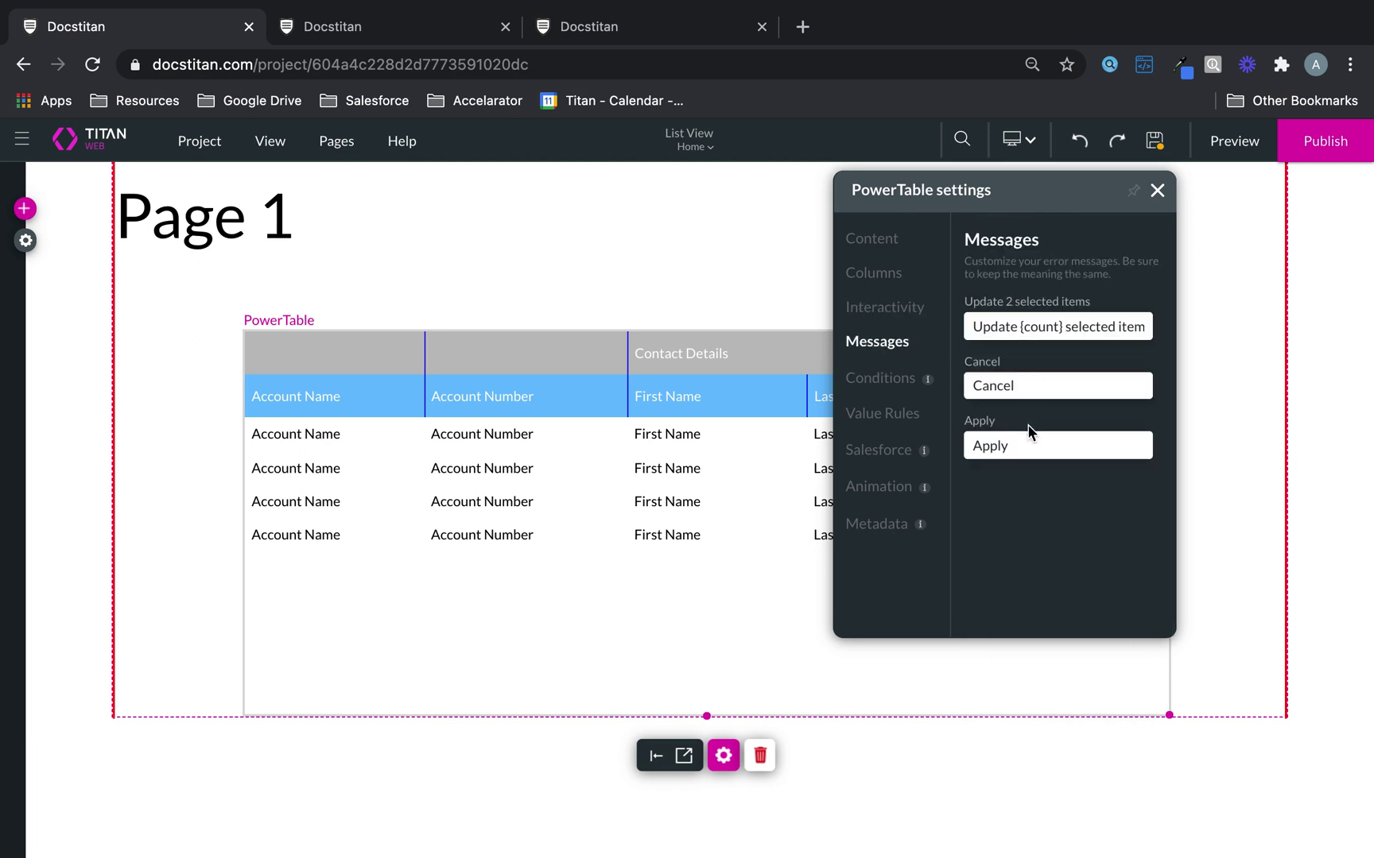
pyautogui.click(884, 378)
pyautogui.click(889, 416)
pyautogui.click(1051, 332)
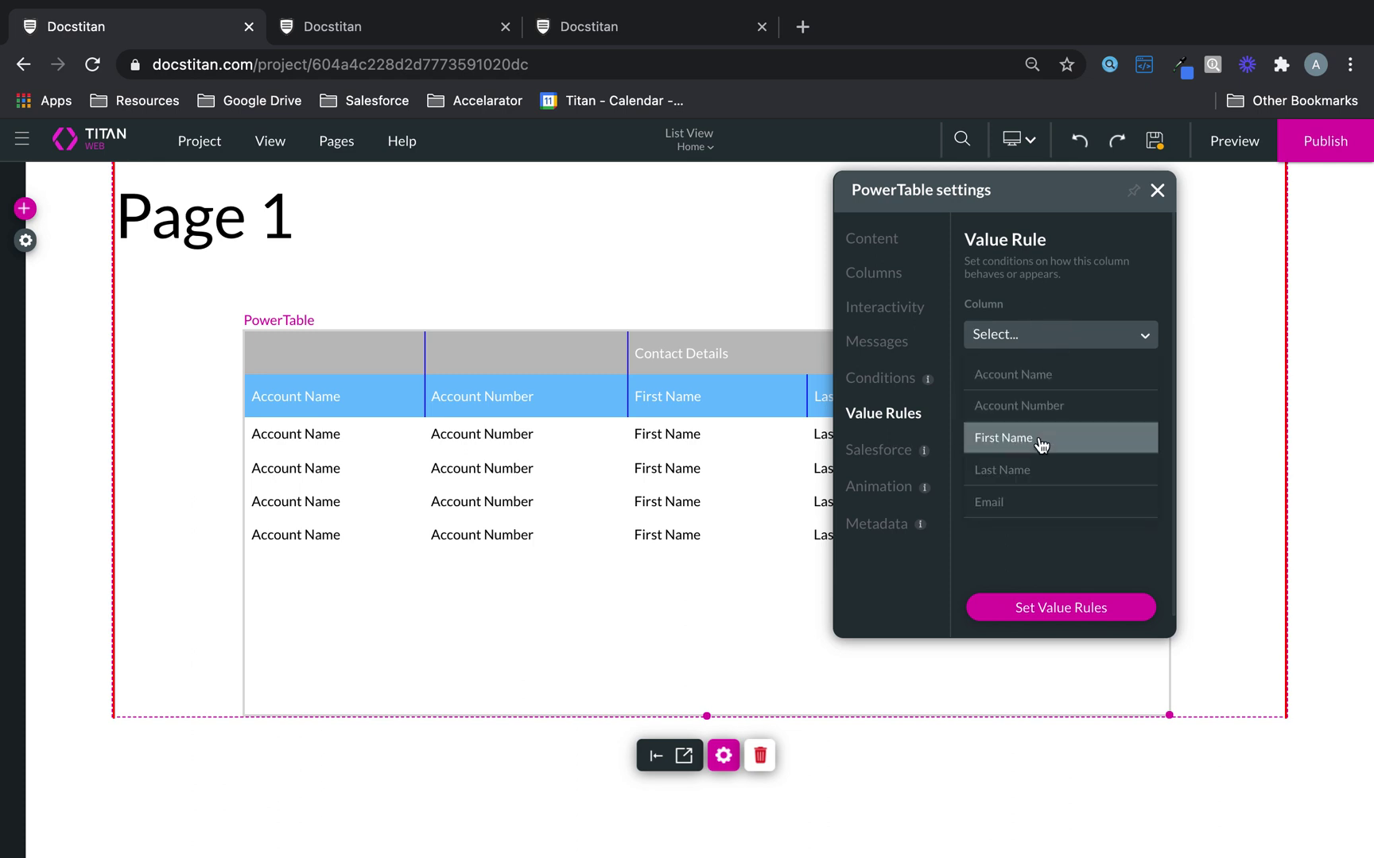
pyautogui.click(1012, 558)
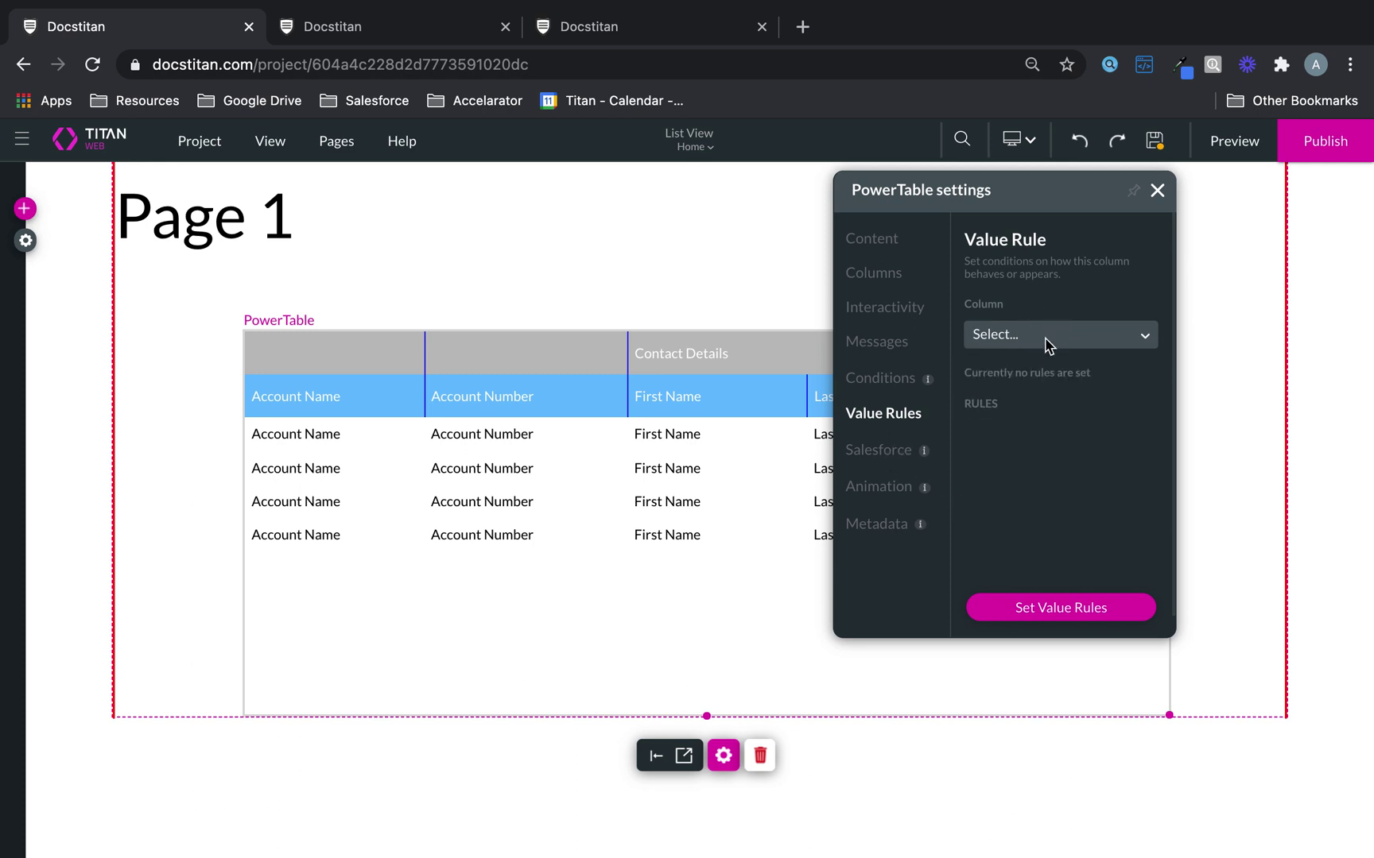
# Step: Review the Salesforce, Animation, Metadata, Content, Columns and Interactivity sections, then reopen the settings panel
pyautogui.click(891, 454)
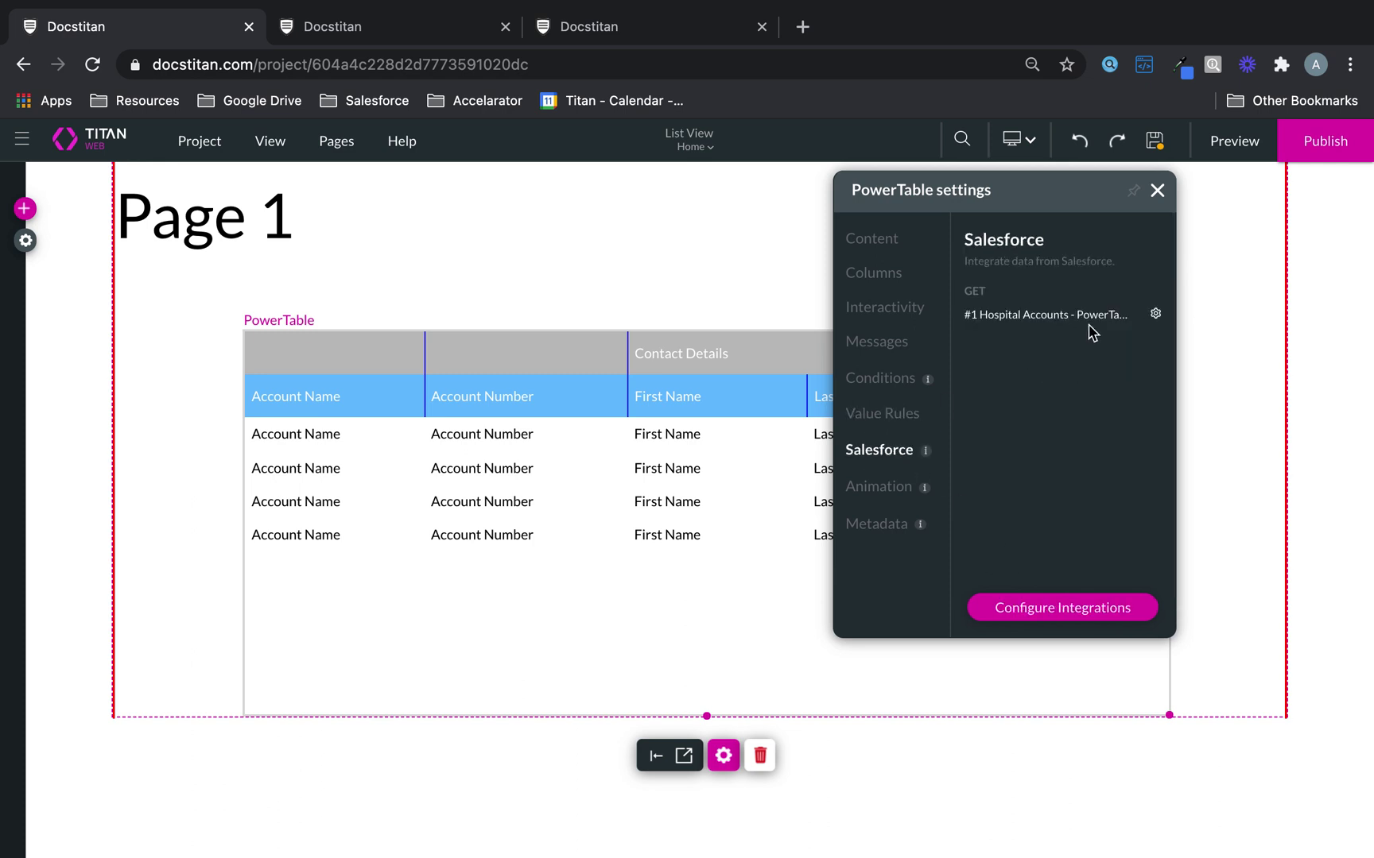
pyautogui.click(898, 500)
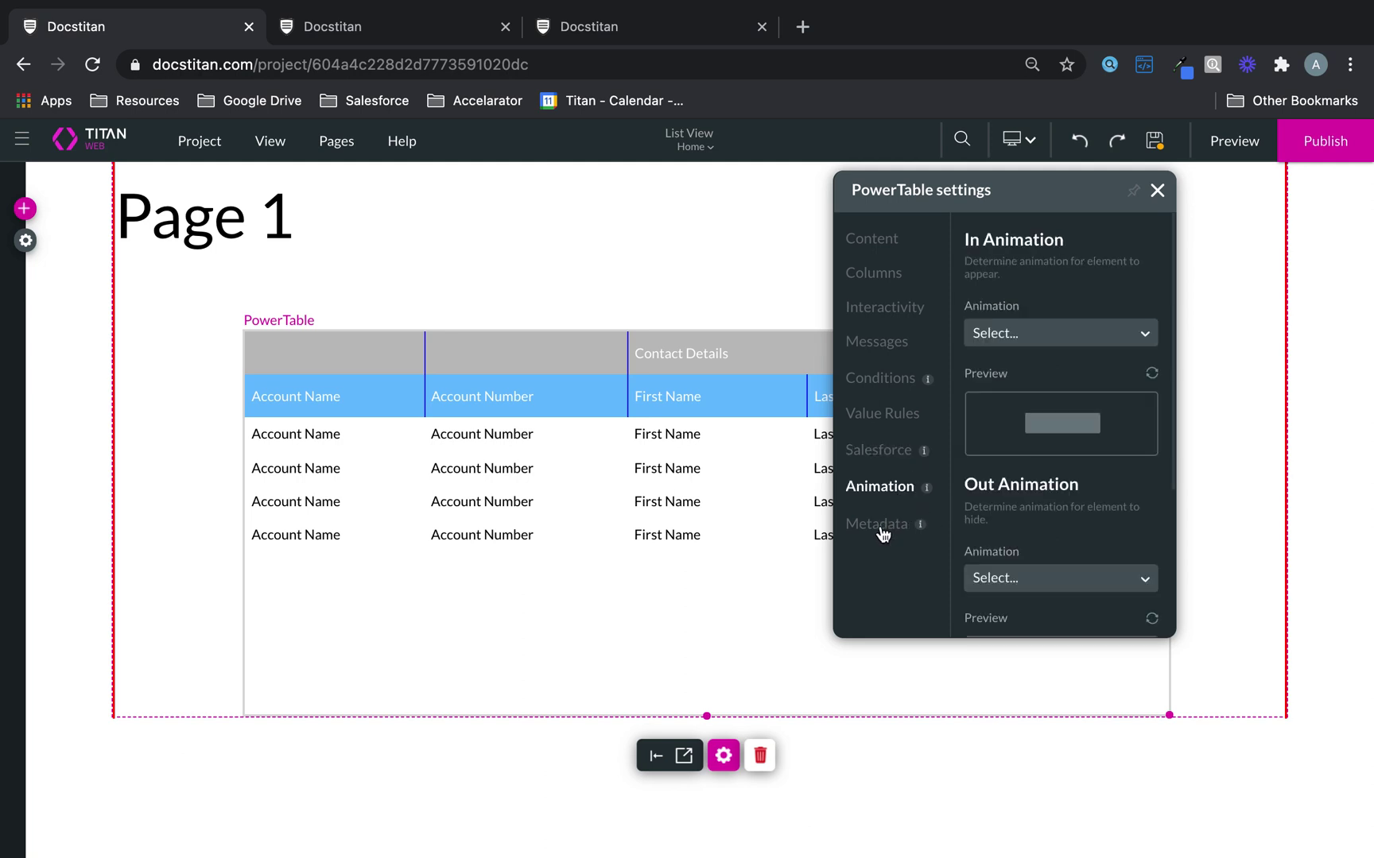
pyautogui.click(881, 530)
pyautogui.click(887, 247)
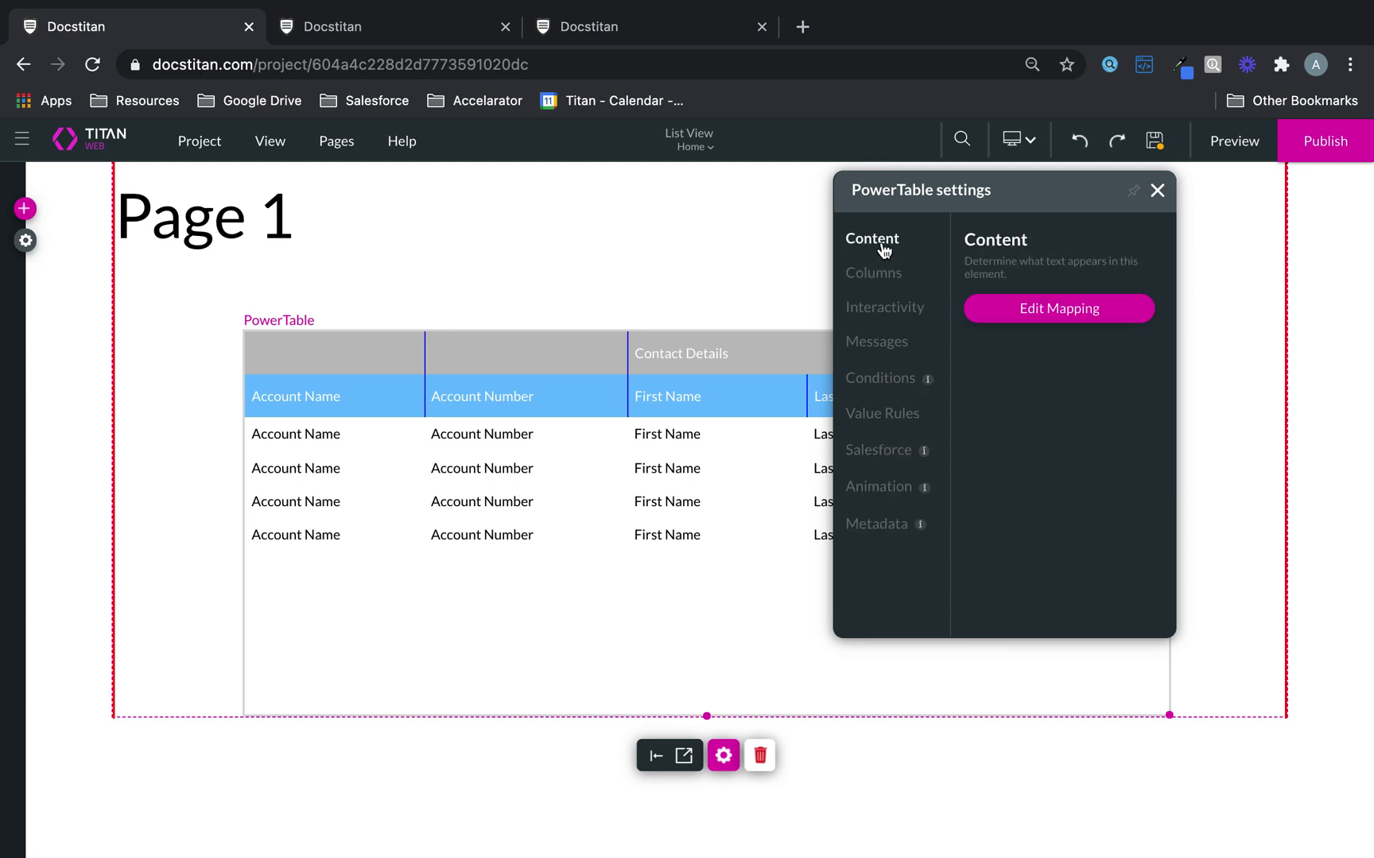
pyautogui.click(880, 282)
pyautogui.click(884, 312)
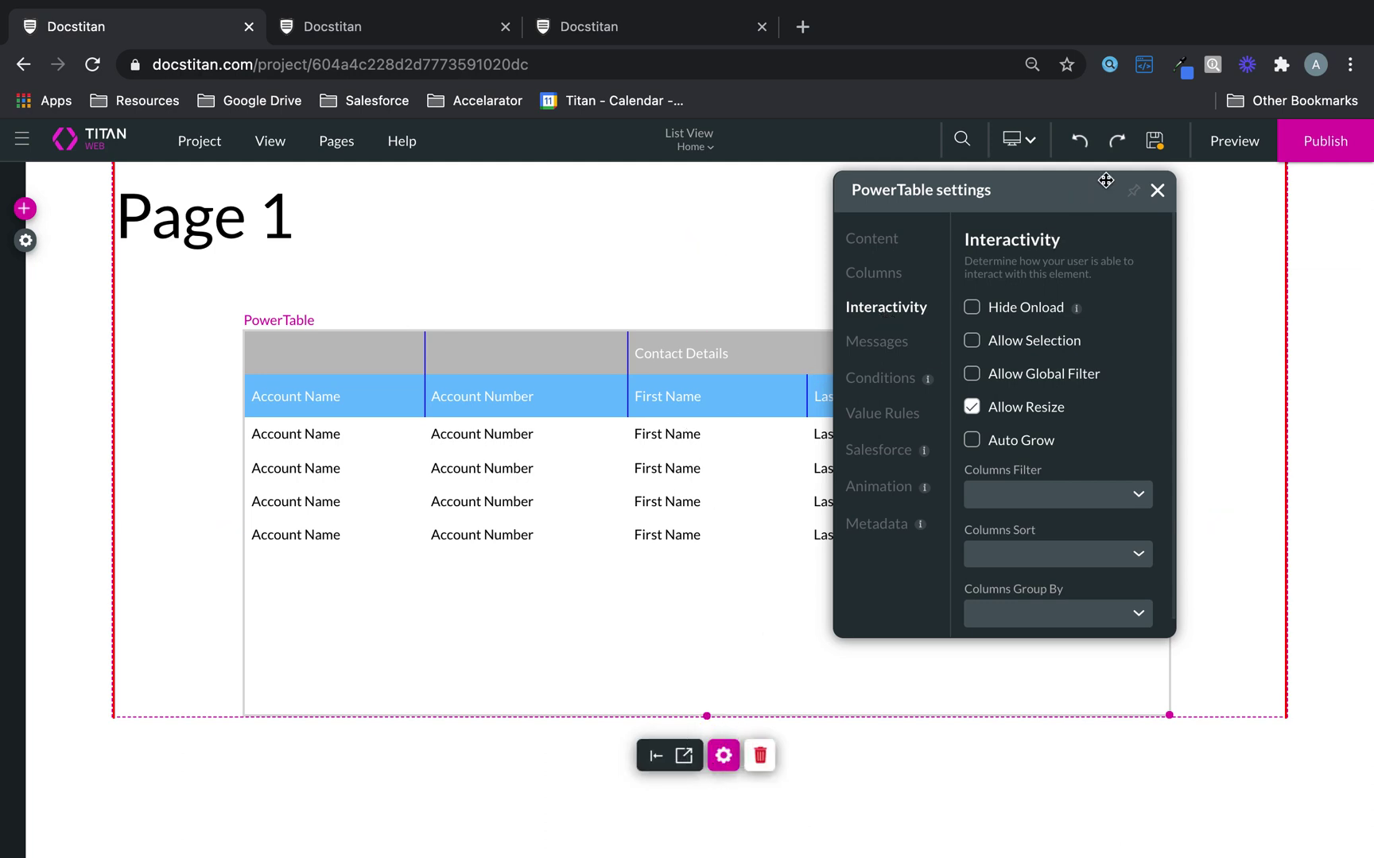
pyautogui.click(1157, 191)
pyautogui.click(724, 762)
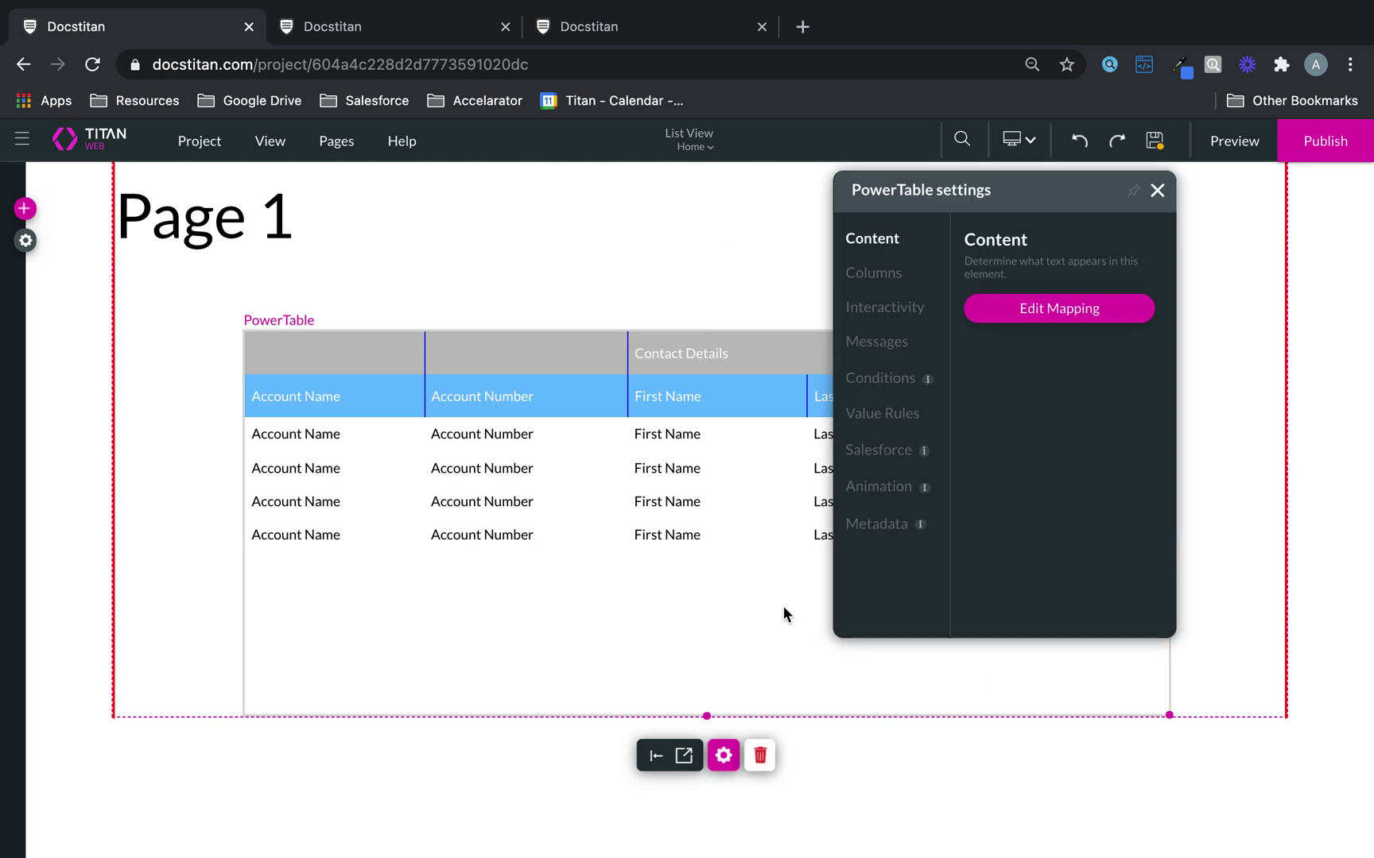
# Step: In the data mapping, turn on Include an Action for the Account Name column
pyautogui.click(998, 319)
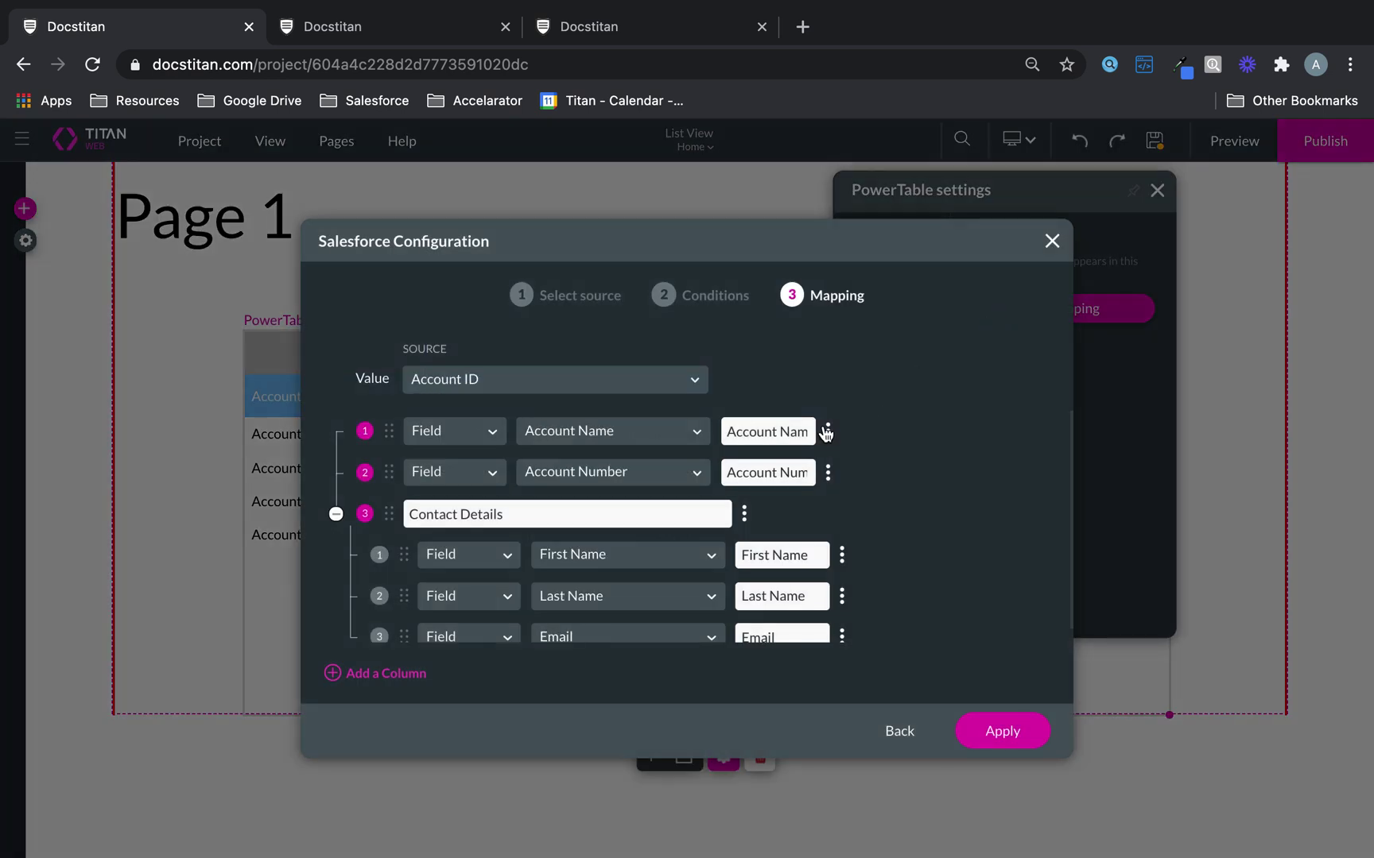
pyautogui.click(827, 432)
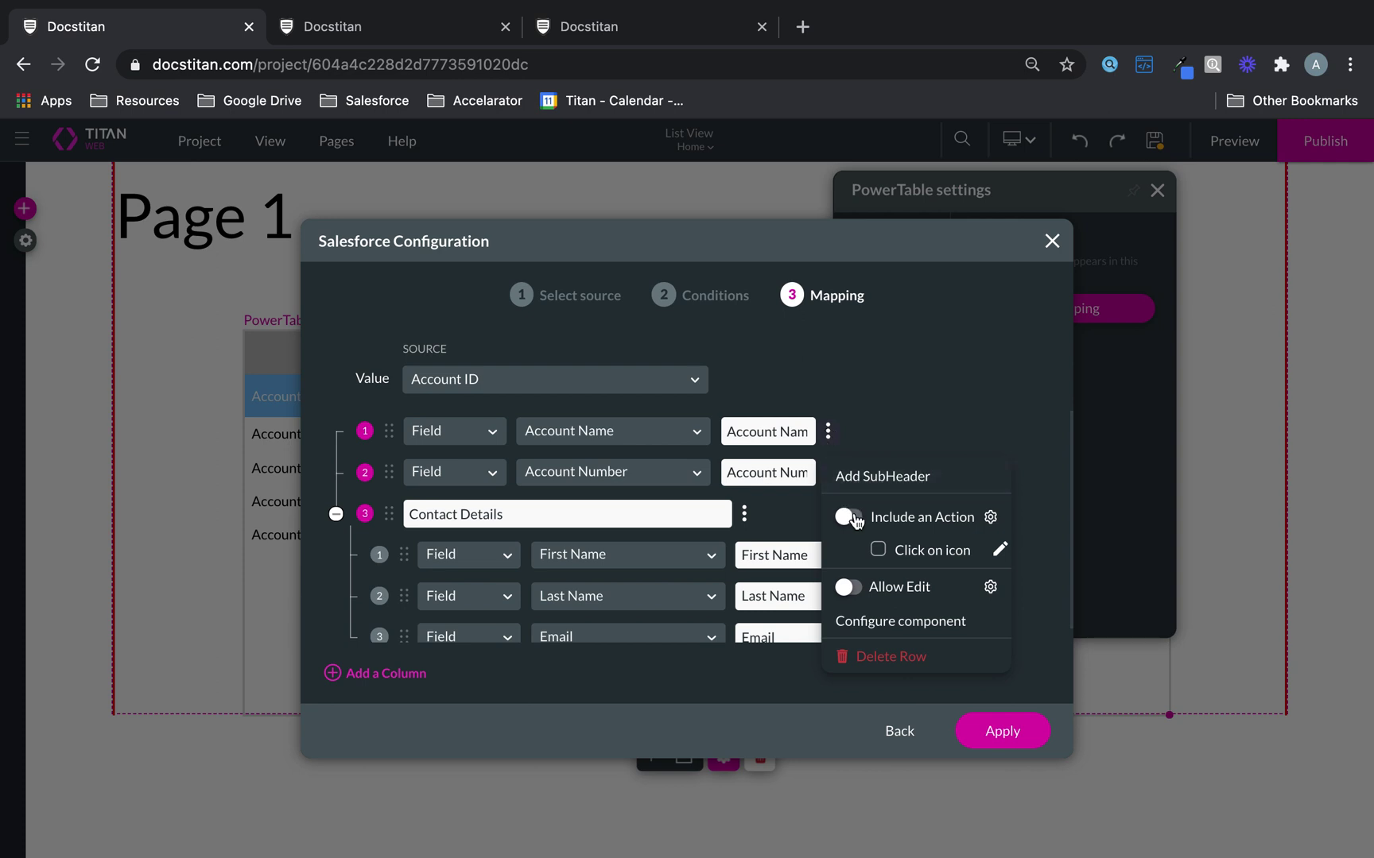
pyautogui.click(855, 521)
pyautogui.click(828, 432)
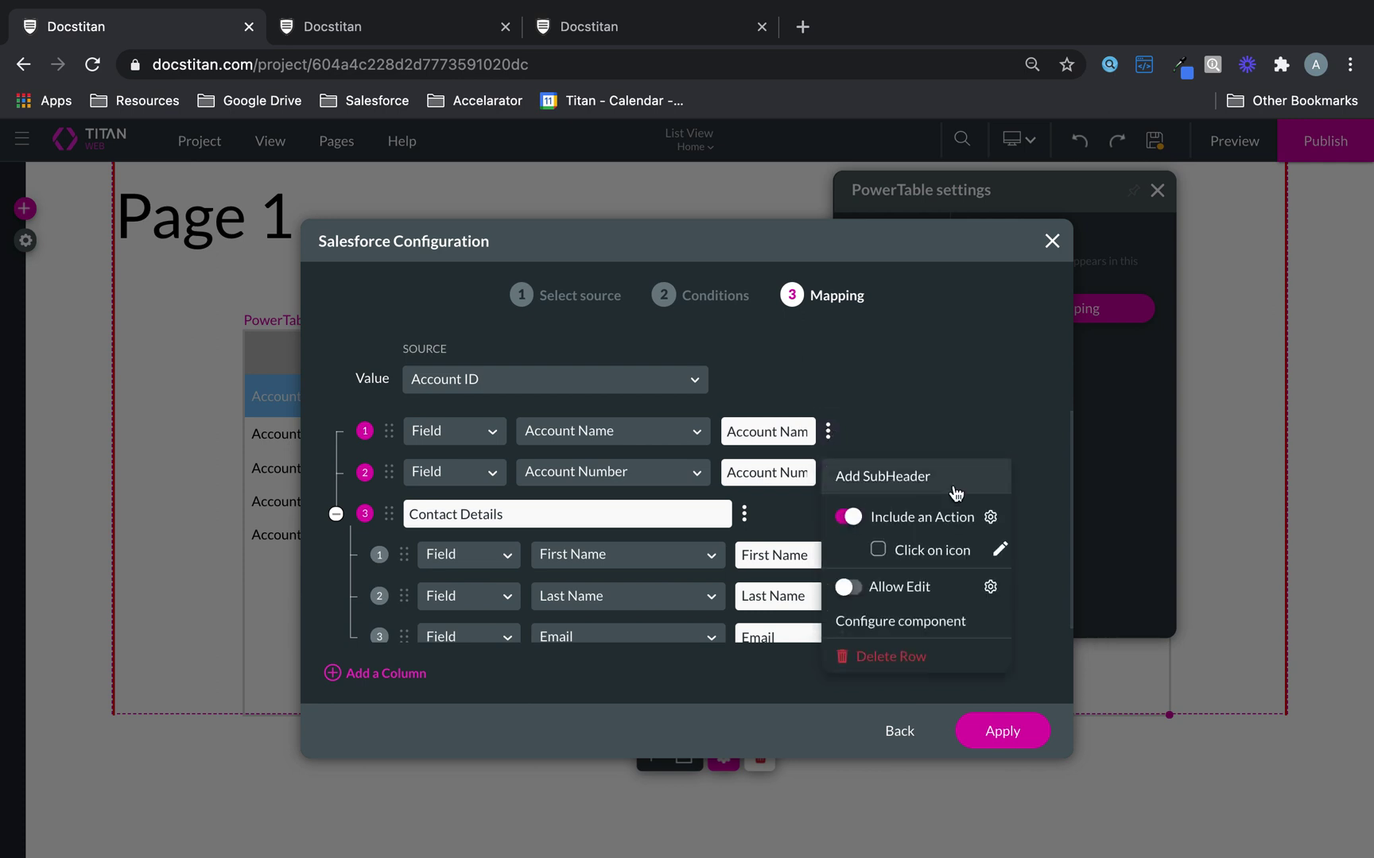
pyautogui.click(991, 519)
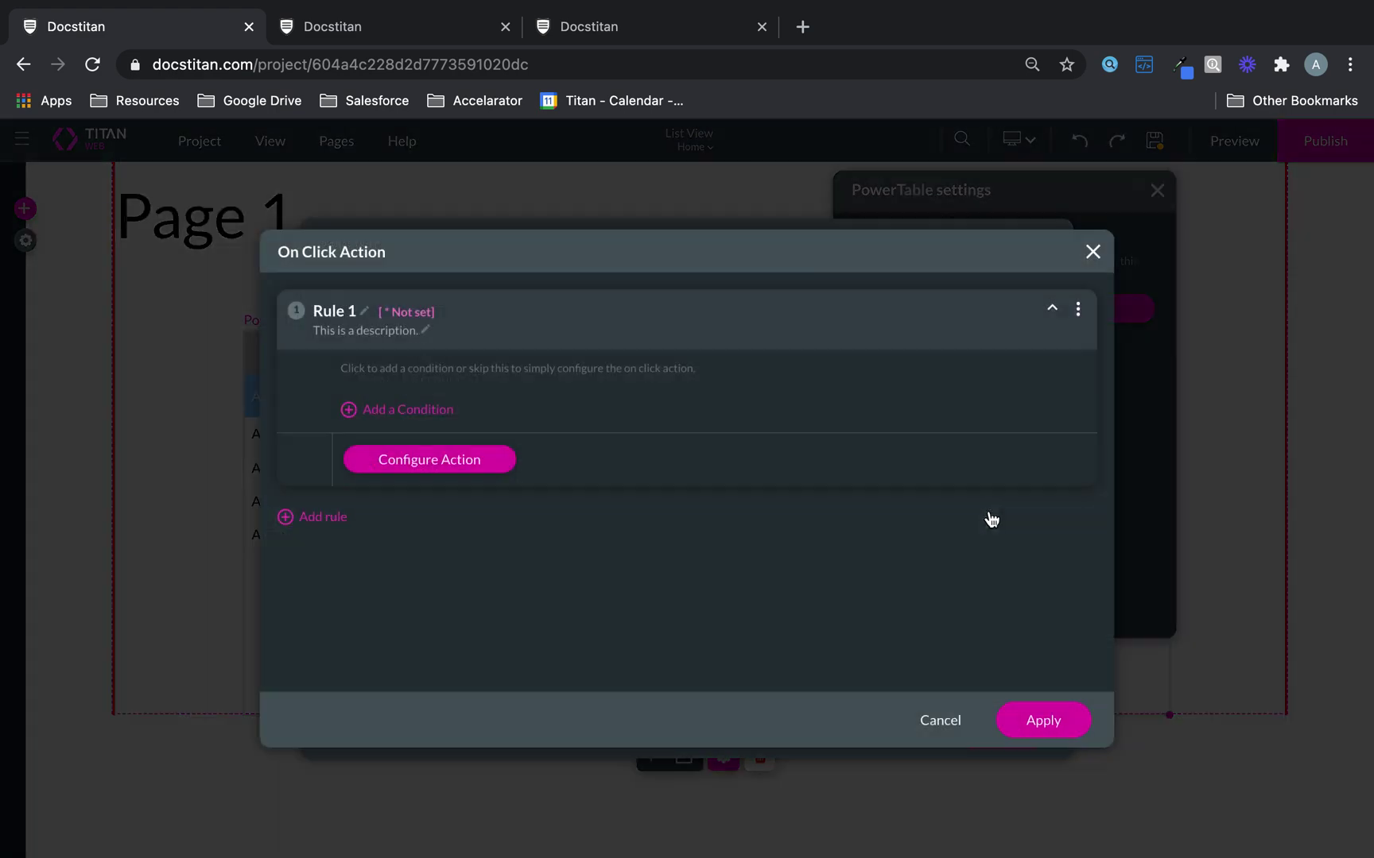
pyautogui.click(1094, 252)
# Step: Enable Allow Edit on Account Name, confirm its edit settings, apply the mapping and save the page
pyautogui.click(829, 435)
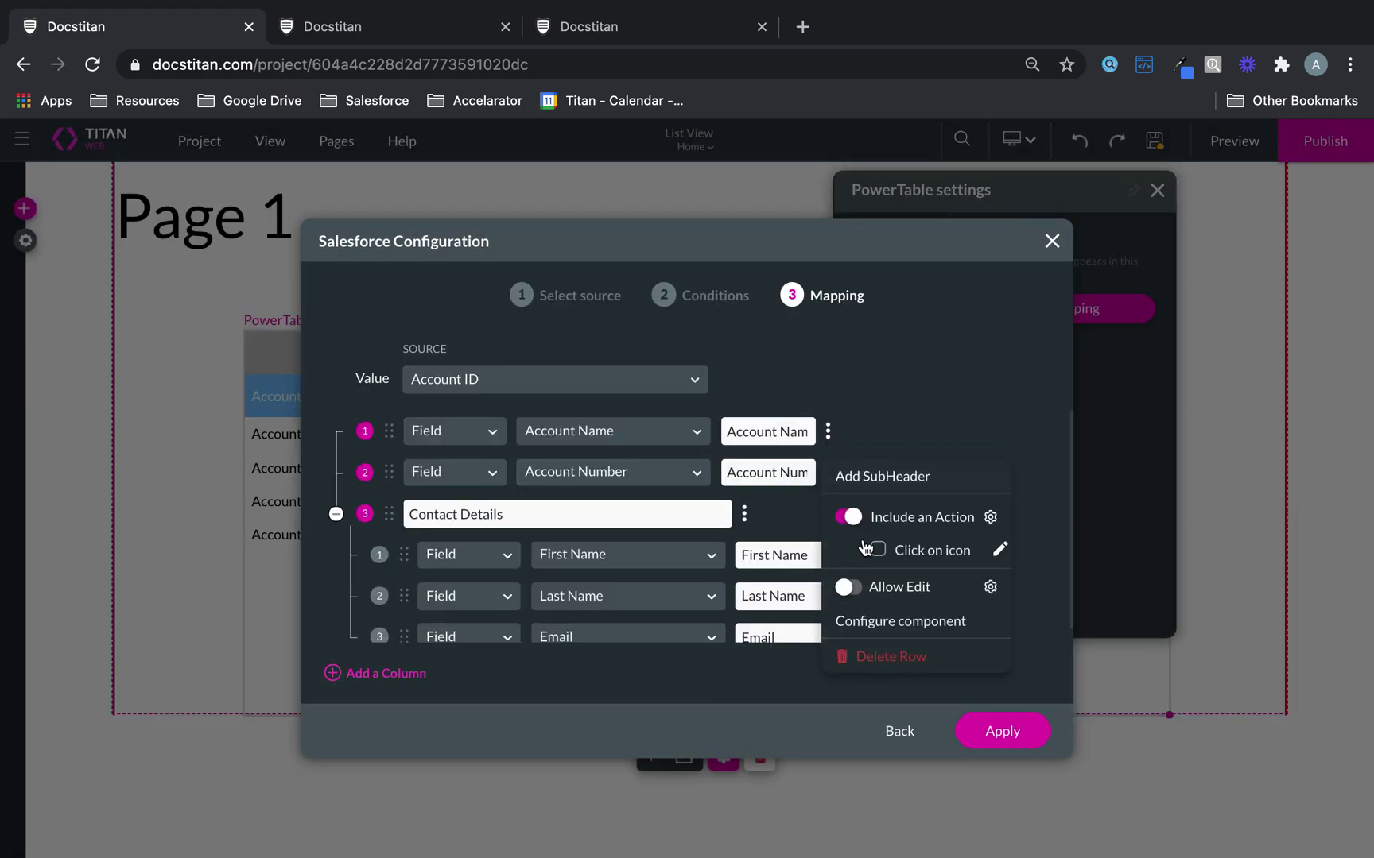
pyautogui.click(847, 590)
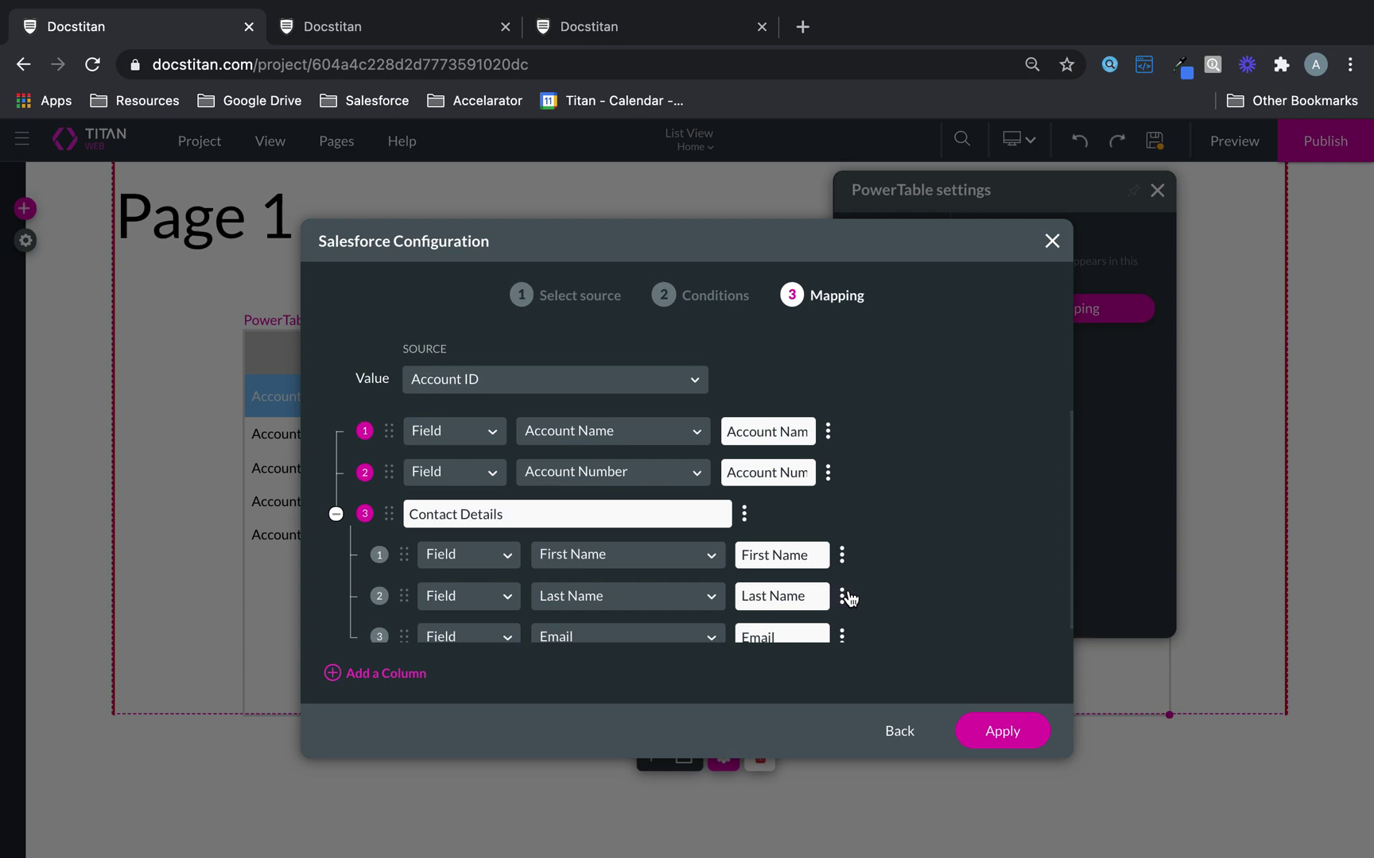
pyautogui.click(829, 435)
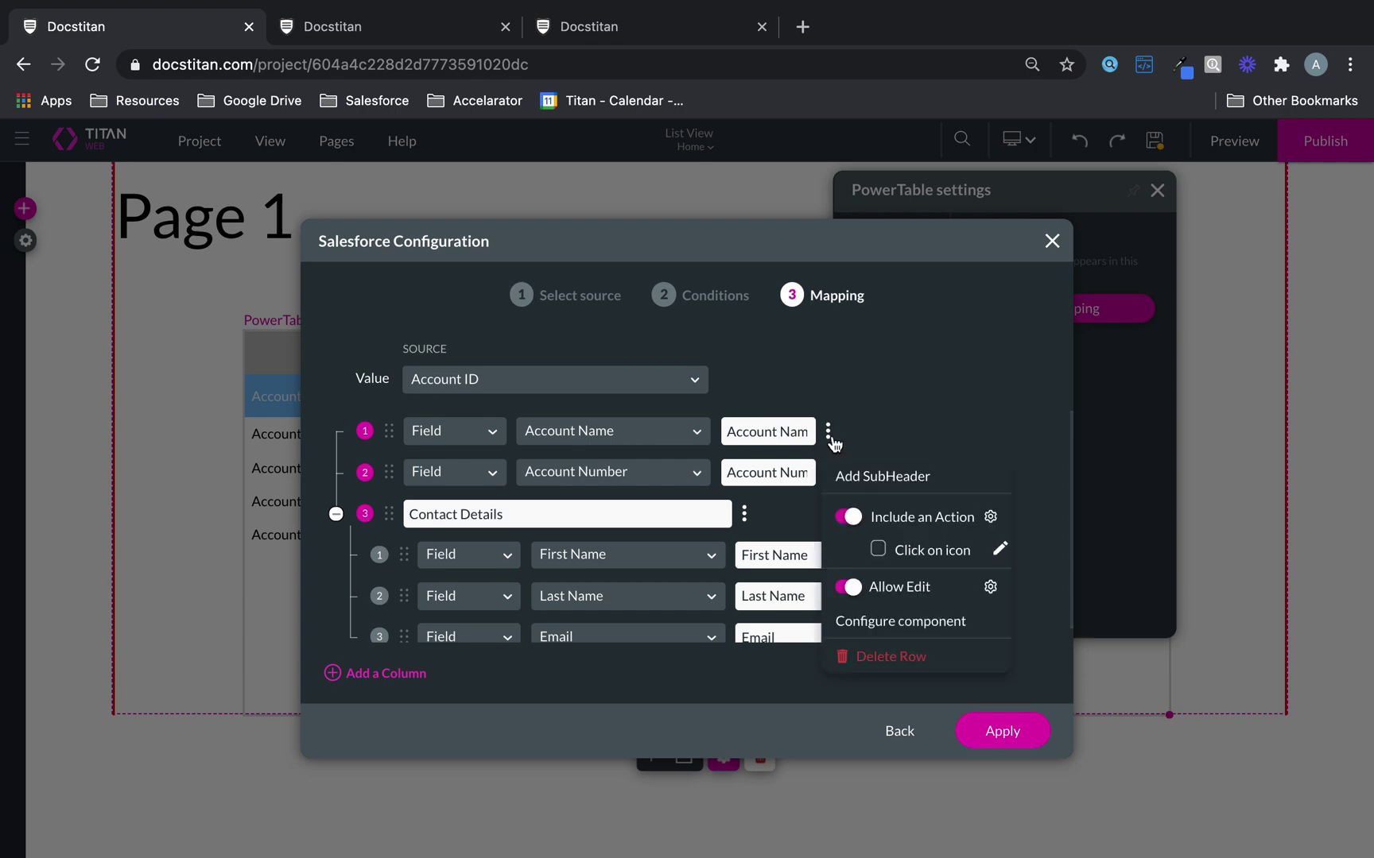
pyautogui.click(987, 587)
pyautogui.click(1013, 707)
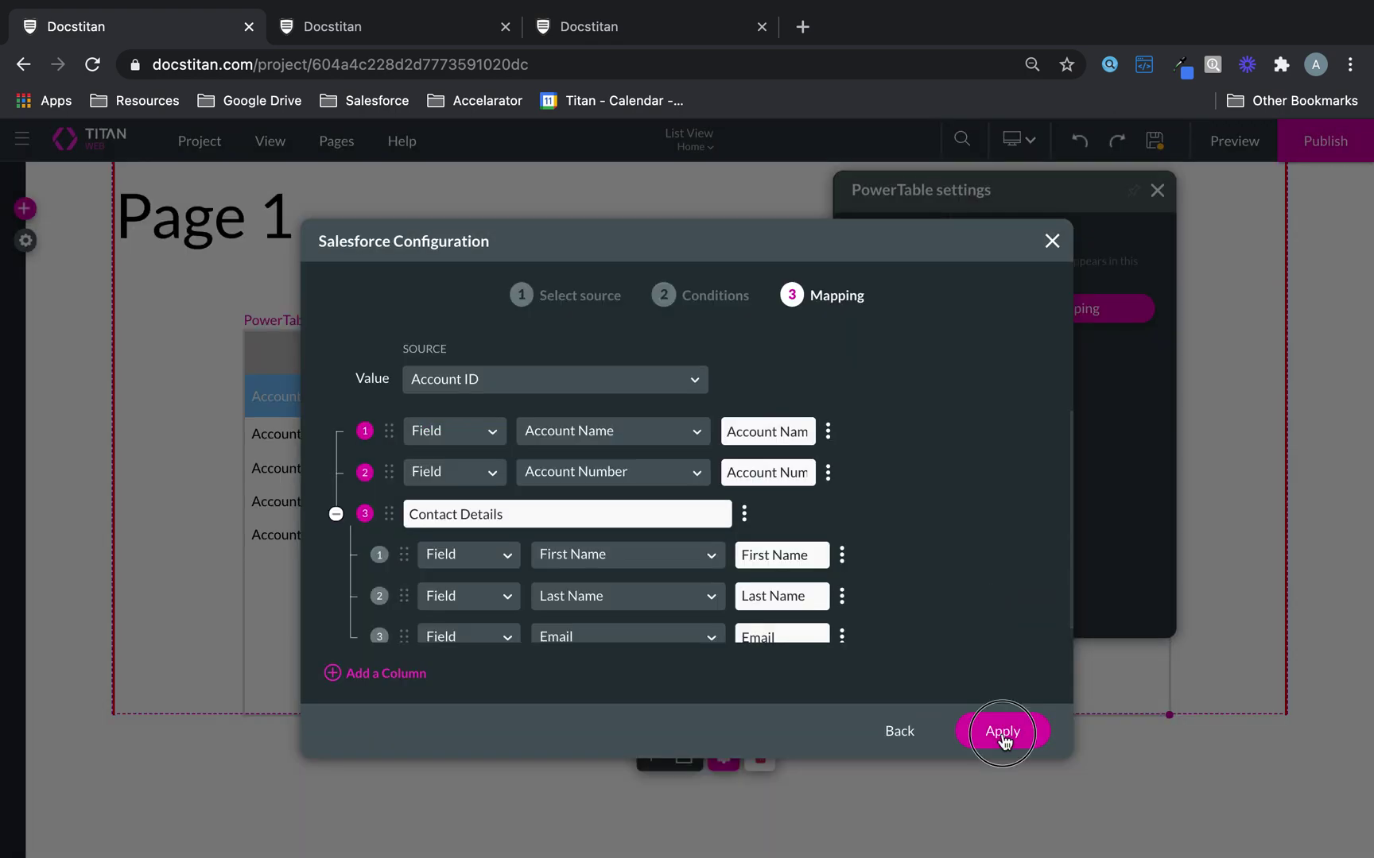
pyautogui.click(1009, 733)
pyautogui.click(1154, 141)
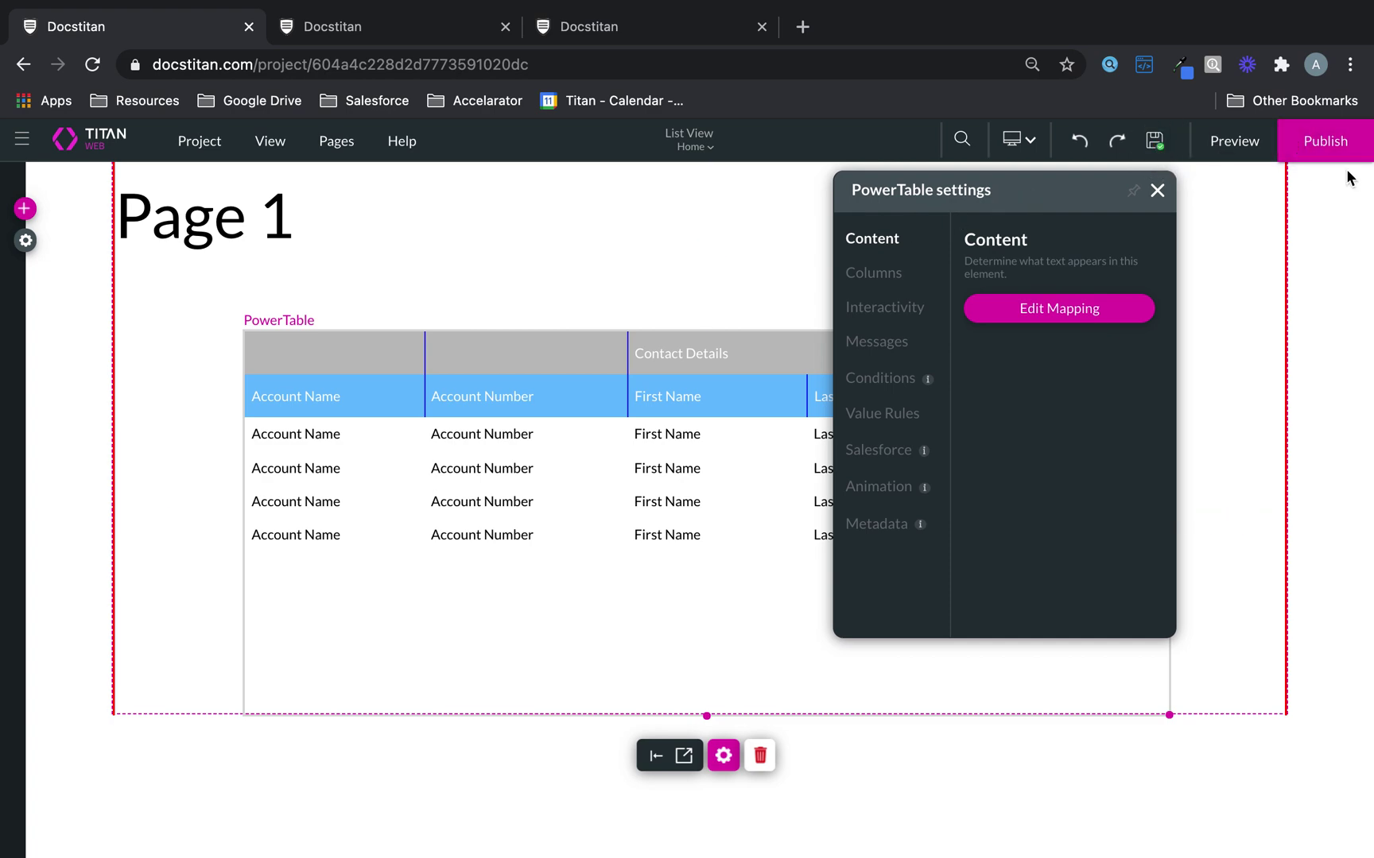
# Step: Publish the project, then choose Launch Site to open the live site
pyautogui.click(1337, 148)
pyautogui.click(707, 438)
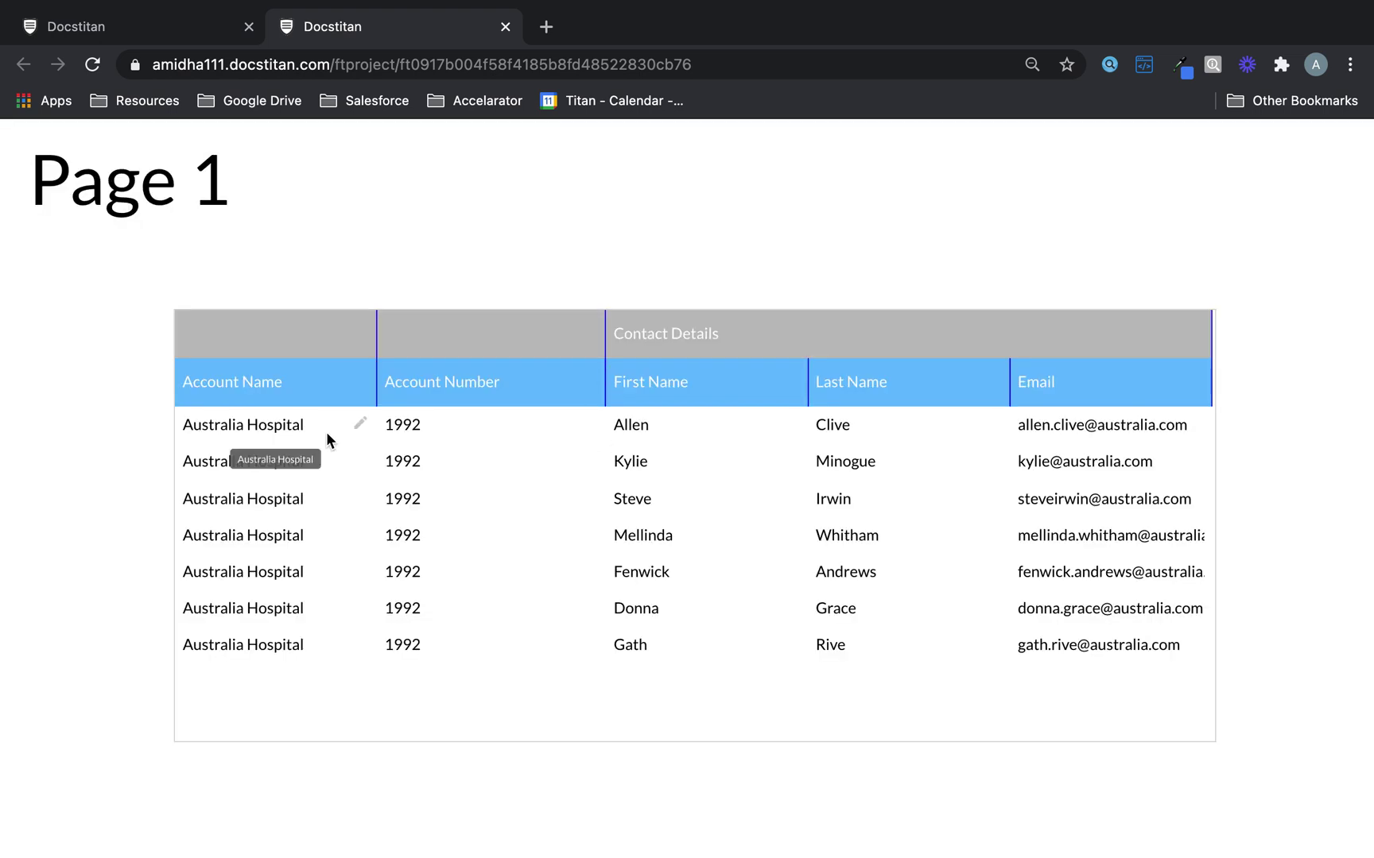
# Step: On the live site, cut 'Hospital' so the first account name reads 'Australia'
pyautogui.click(354, 427)
pyautogui.click(353, 429)
pyautogui.press('Return')
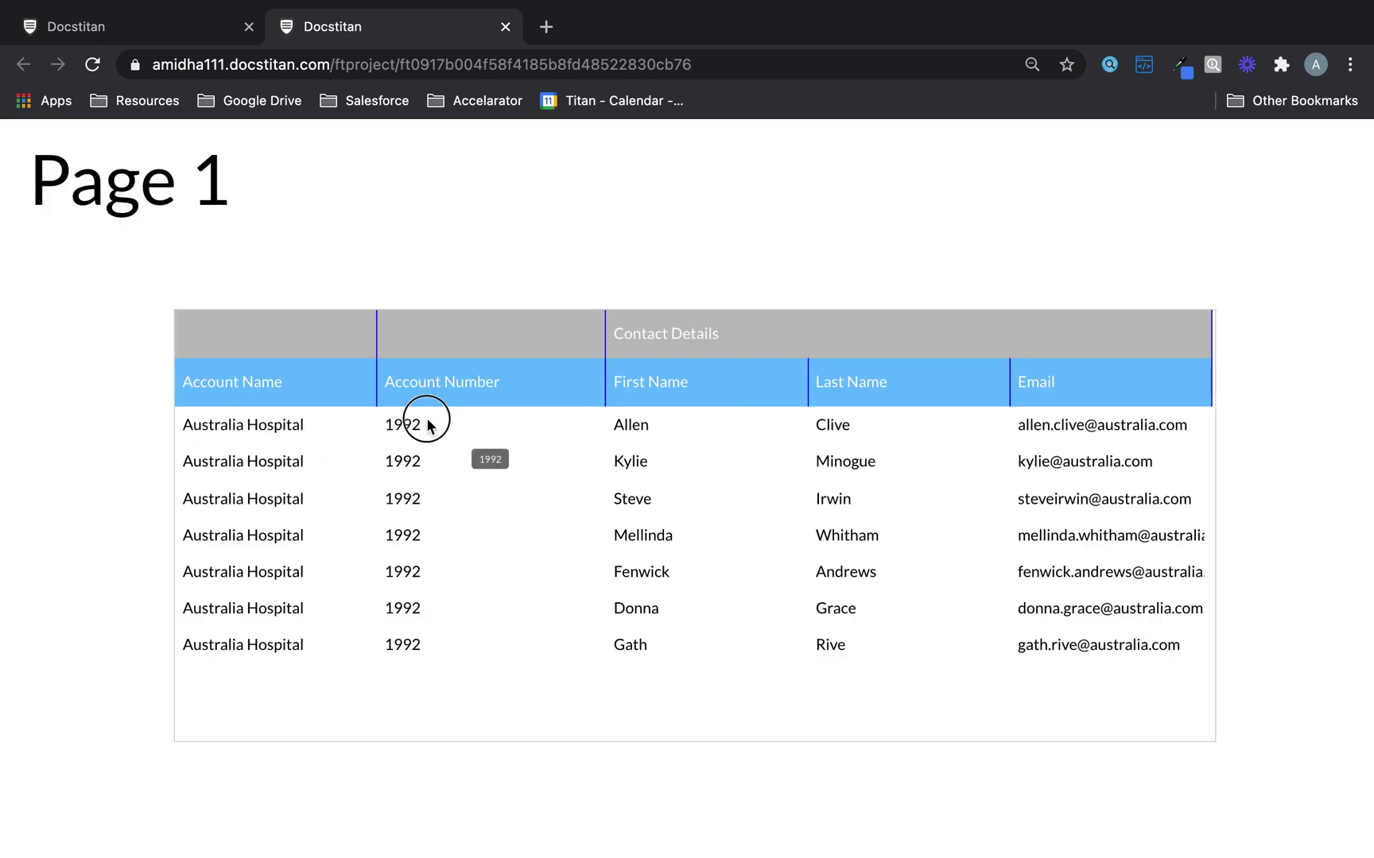
pyautogui.doubleClick(278, 427)
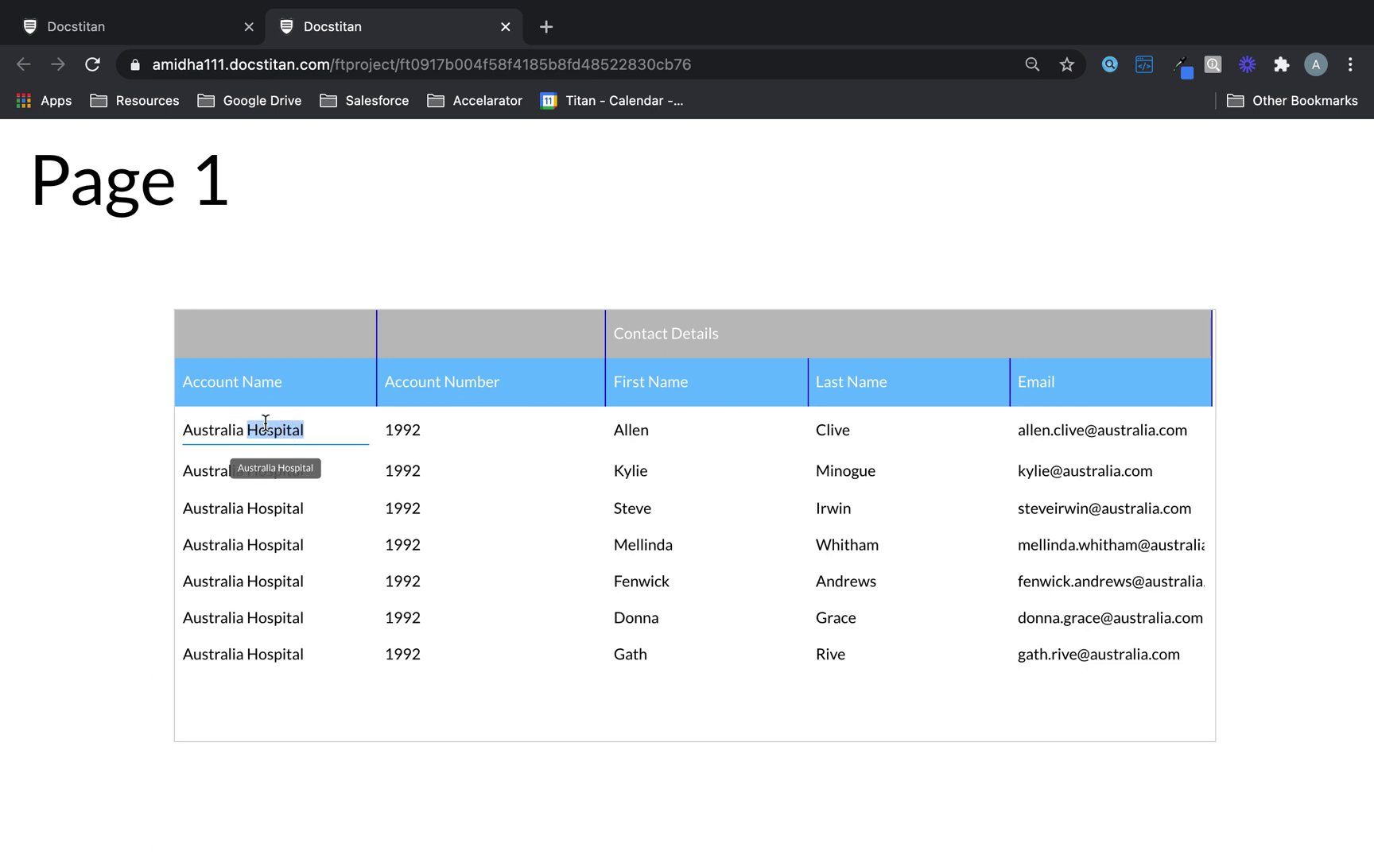
pyautogui.press('BackSpace')
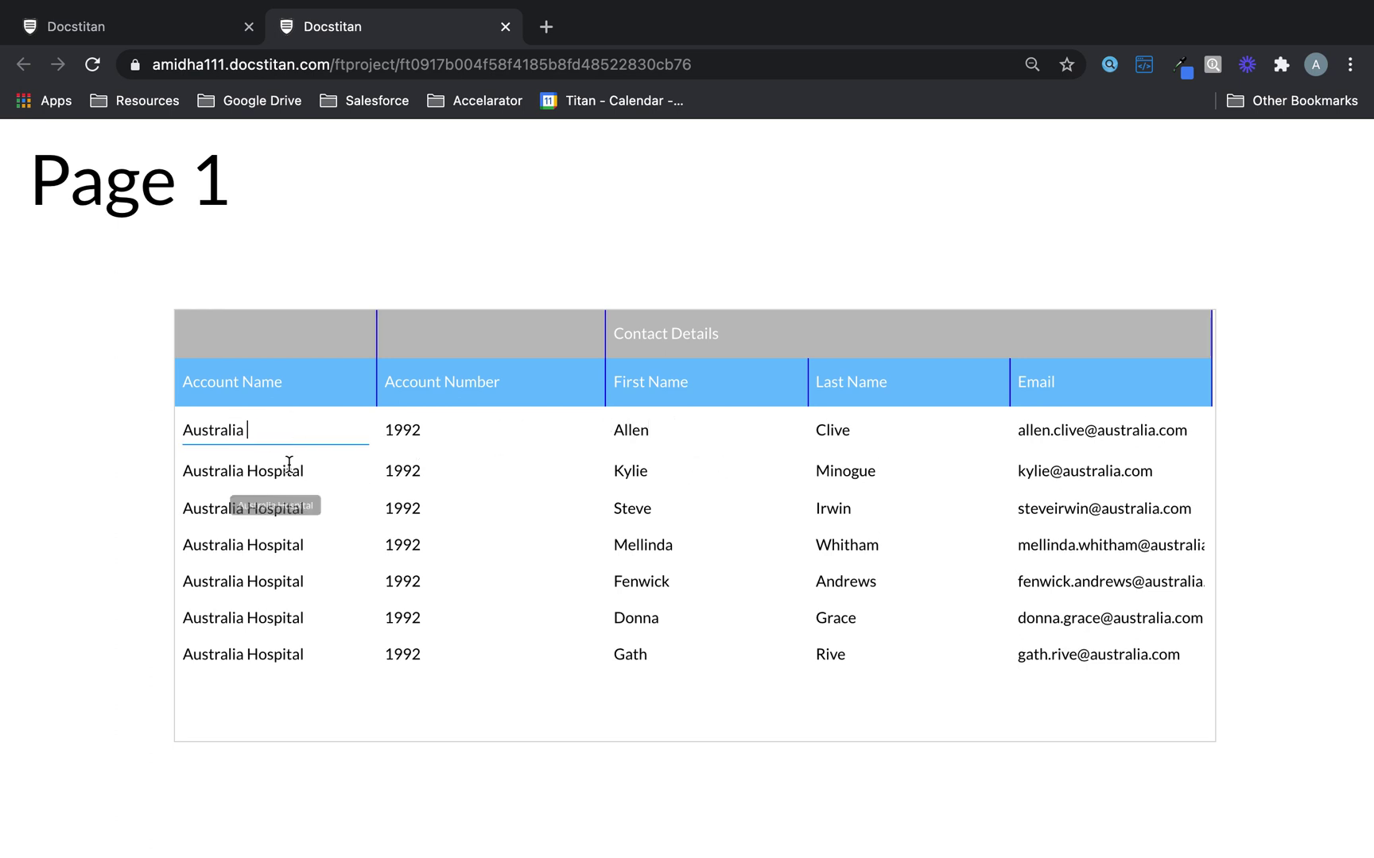
pyautogui.click(357, 486)
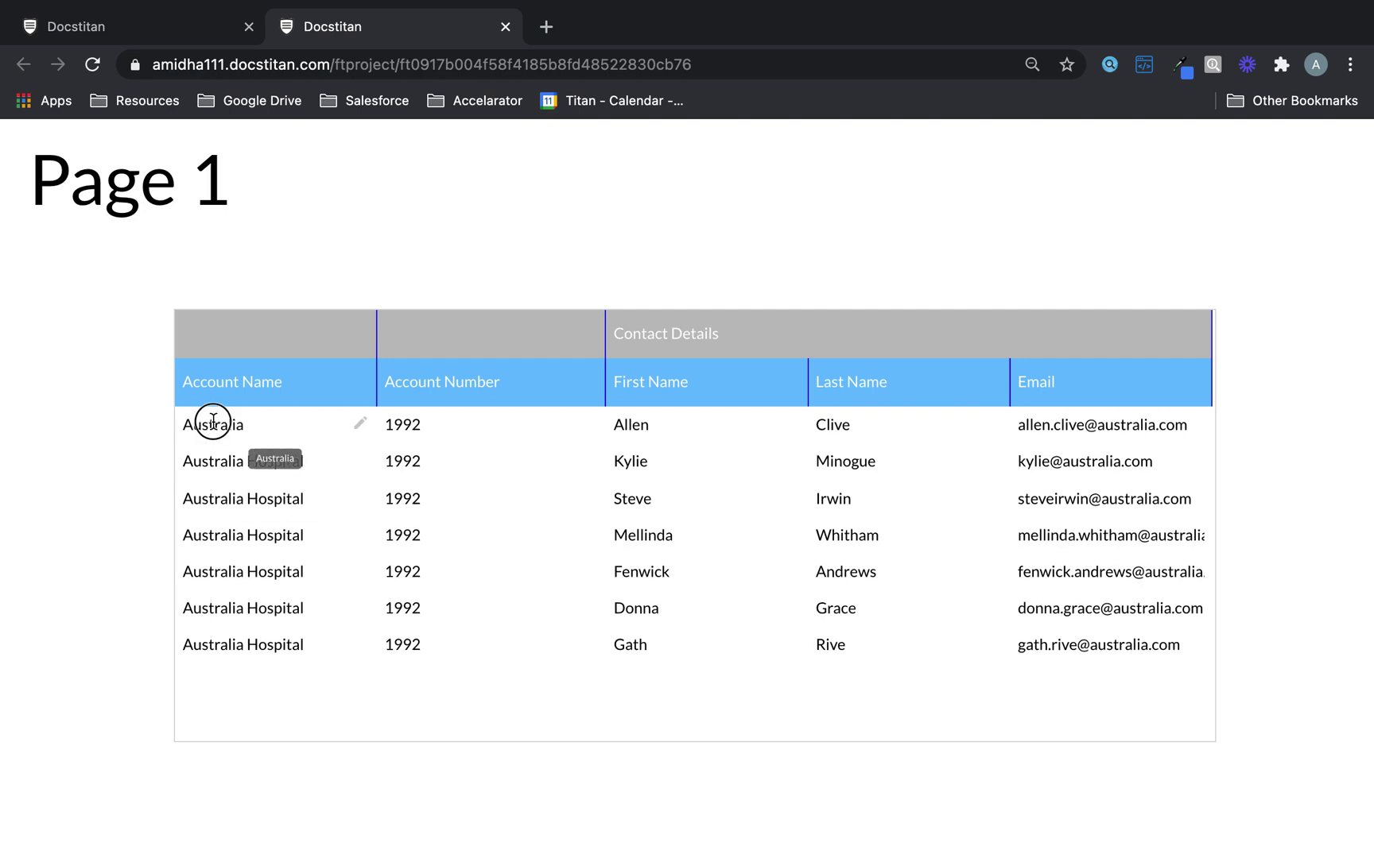
# Step: Recheck the first account name, then go back to the editor's Site Published dialog
pyautogui.click(276, 429)
pyautogui.click(478, 429)
pyautogui.click(284, 430)
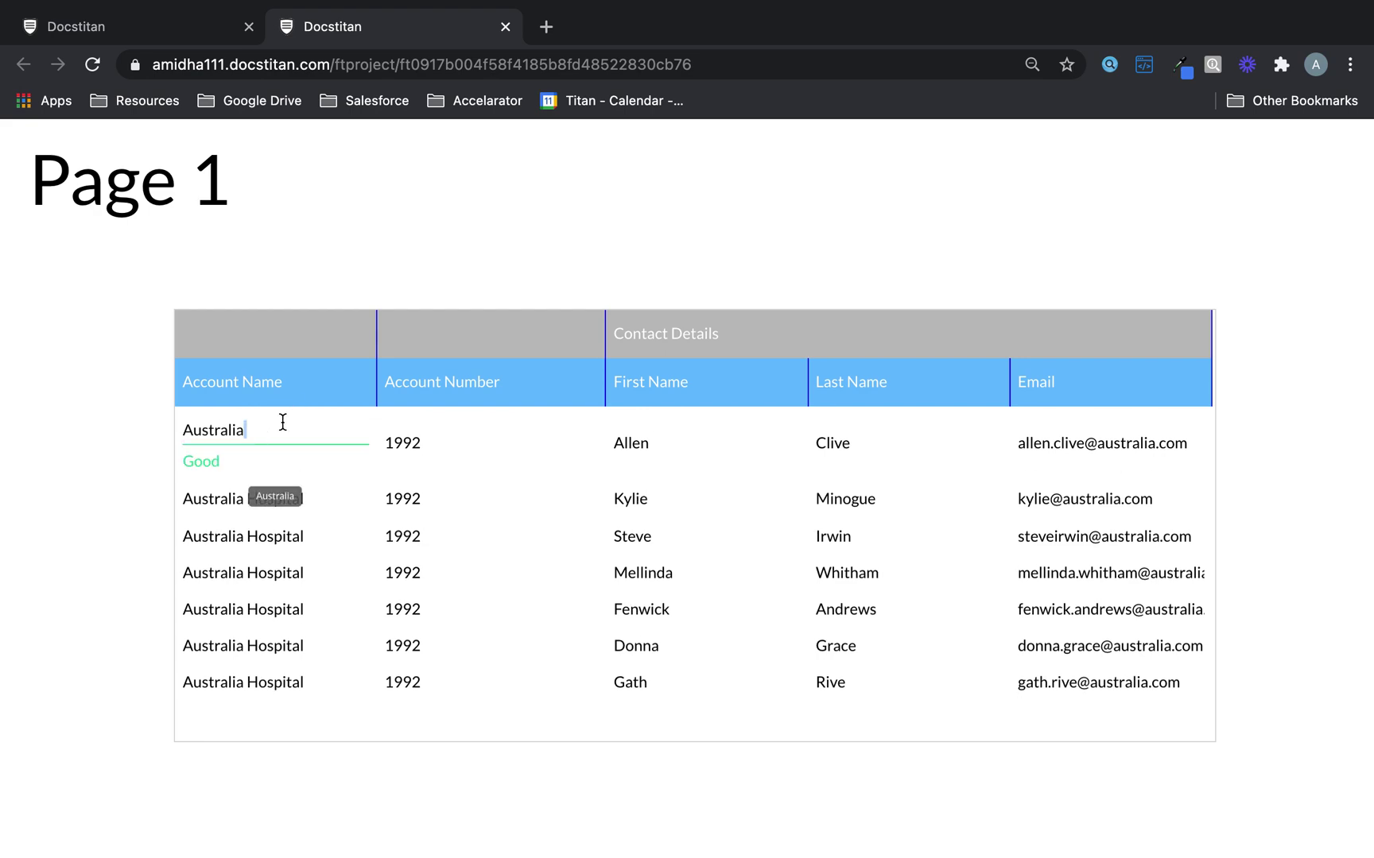
pyautogui.click(191, 32)
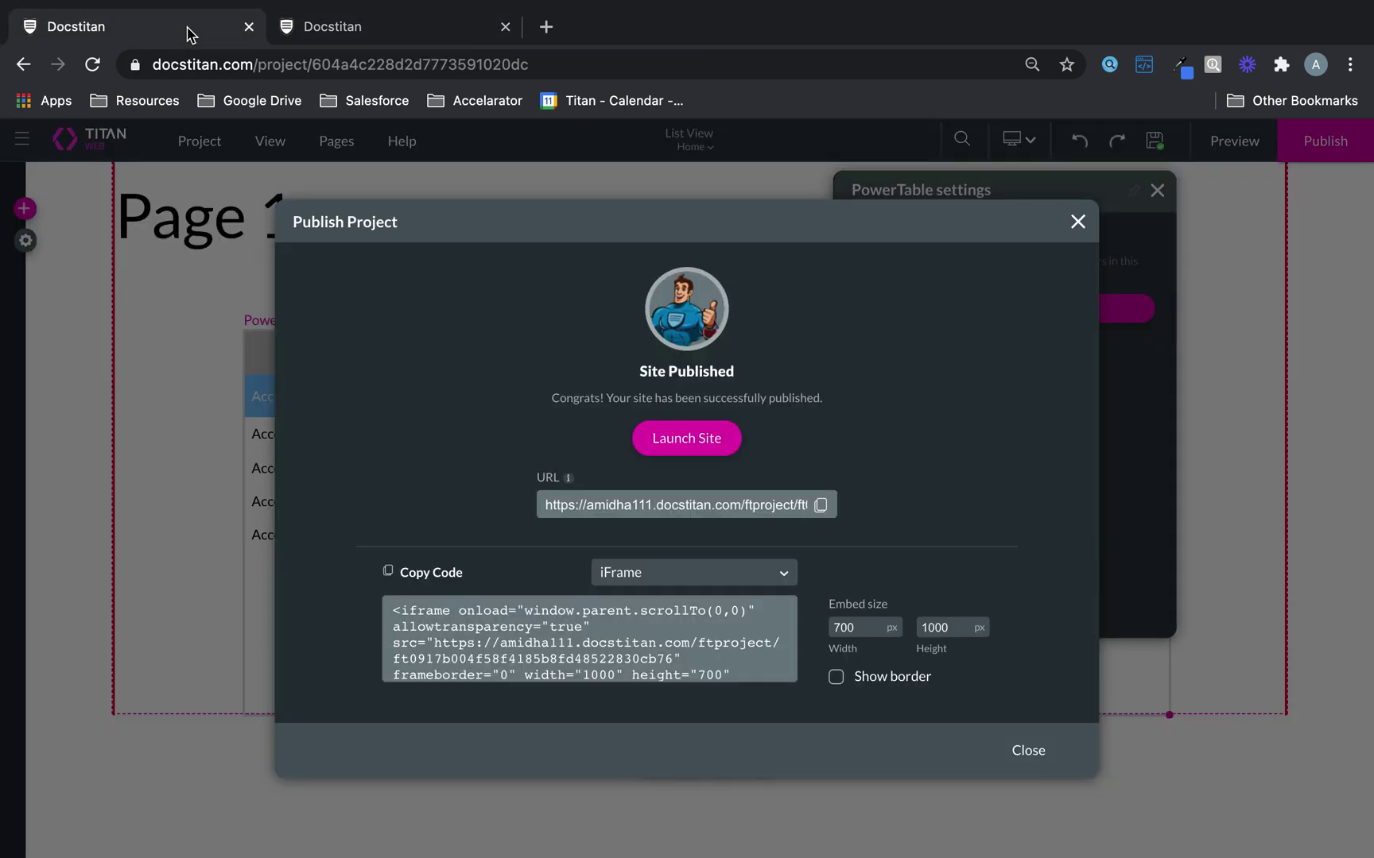
# Step: Dismiss the publish confirmation and review the PowerTable's Salesforce mapping and Account Number component setup
pyautogui.click(1093, 227)
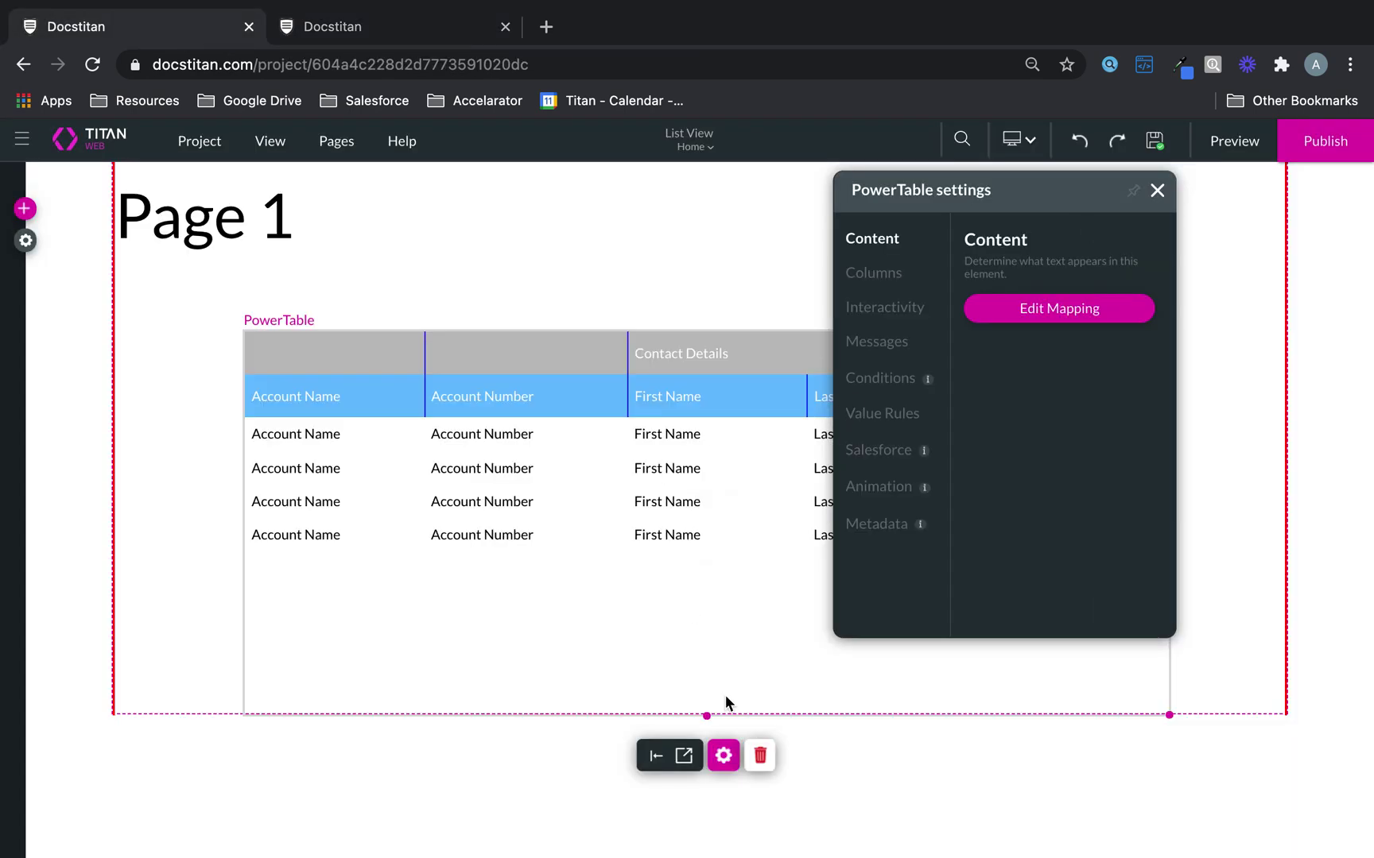
pyautogui.click(722, 756)
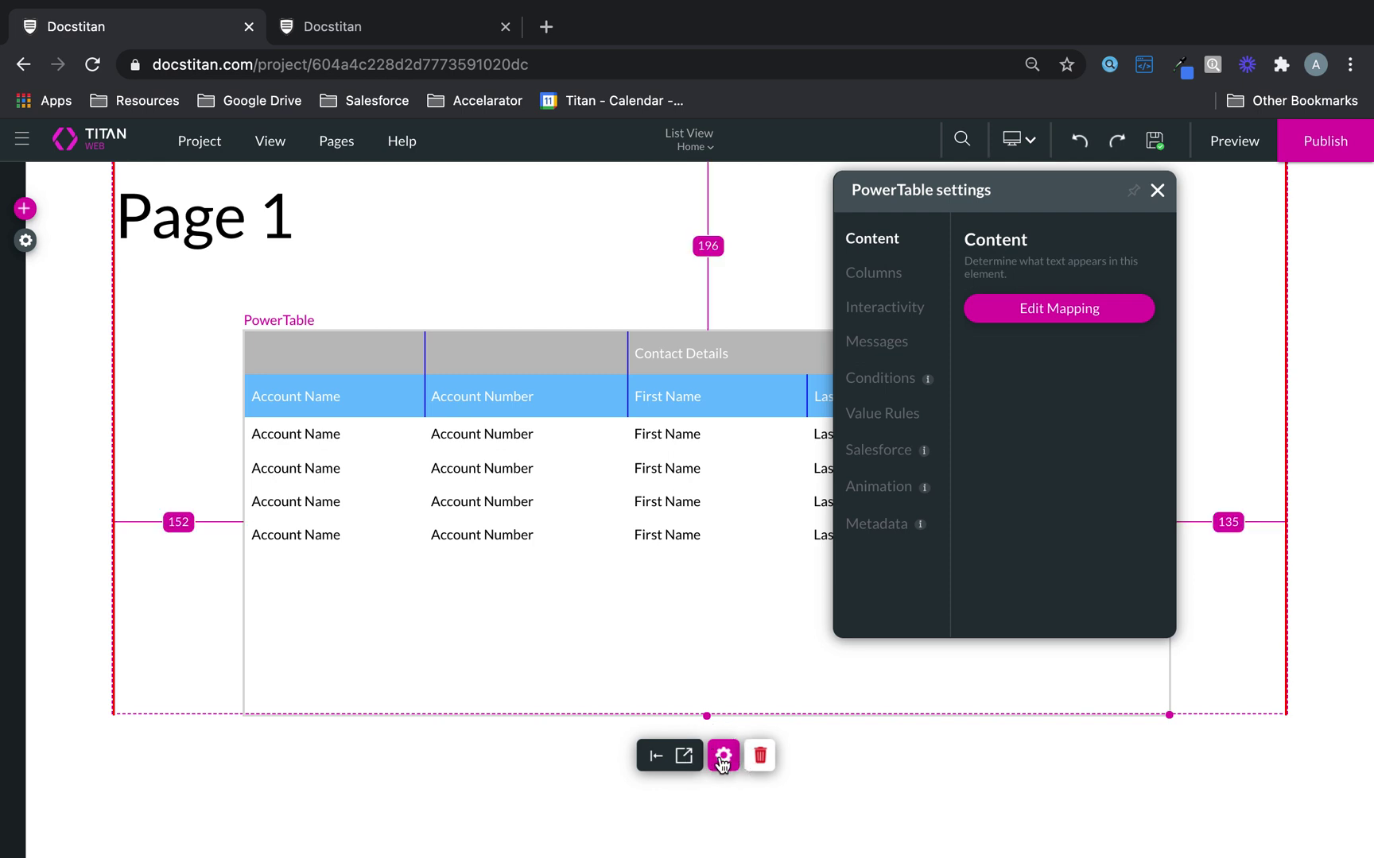
pyautogui.click(1000, 314)
pyautogui.click(828, 473)
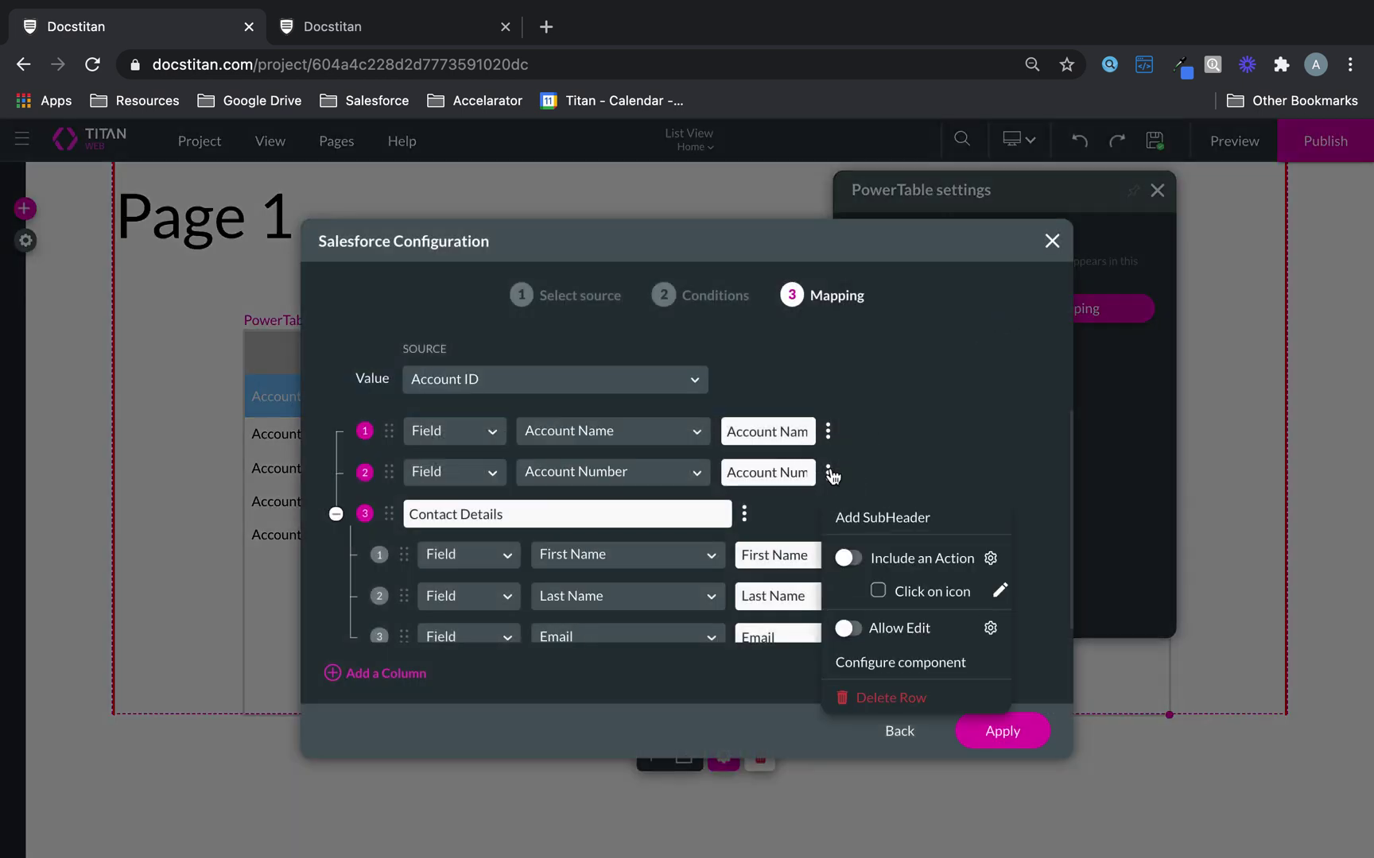
pyautogui.click(928, 669)
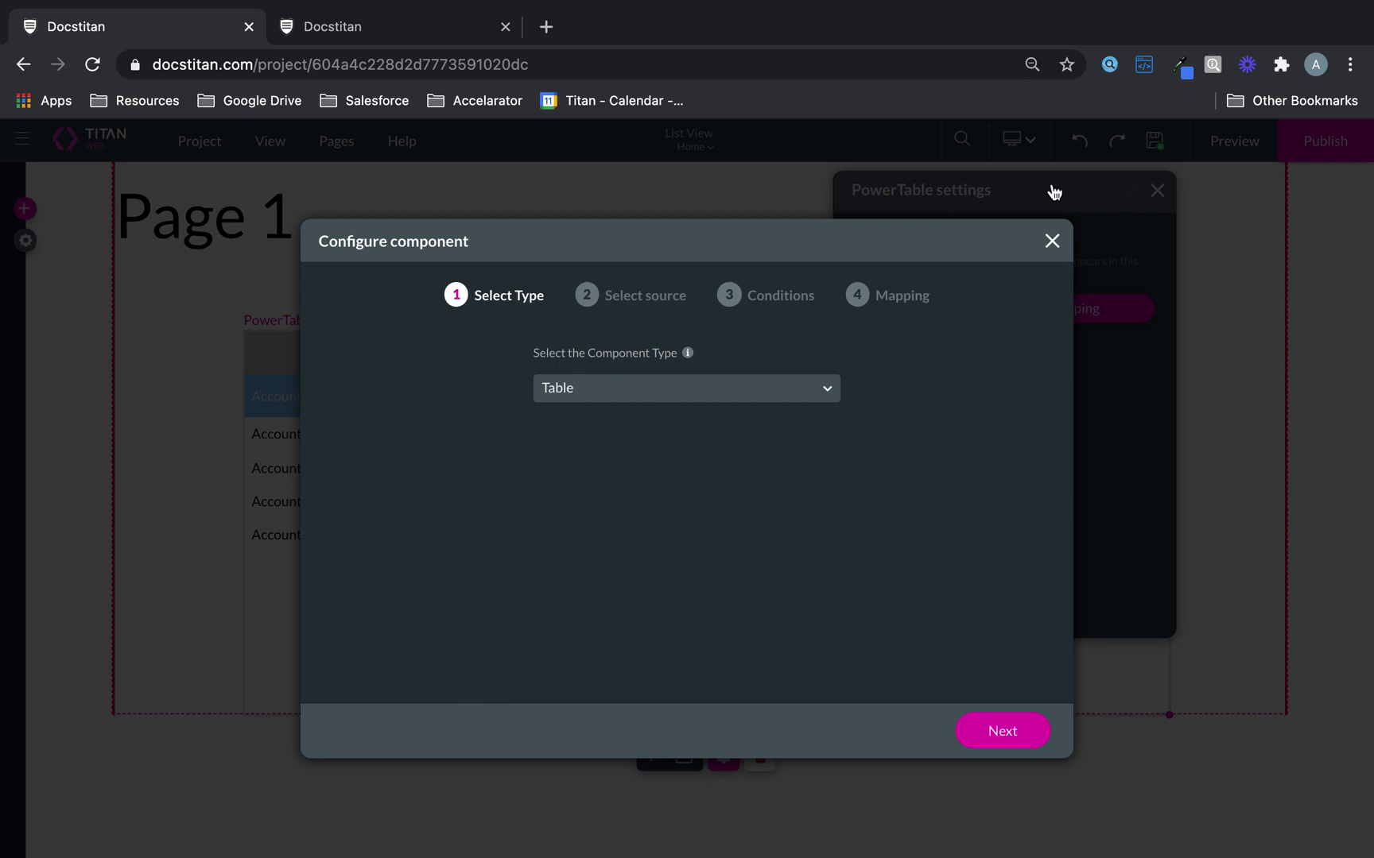
pyautogui.click(1051, 240)
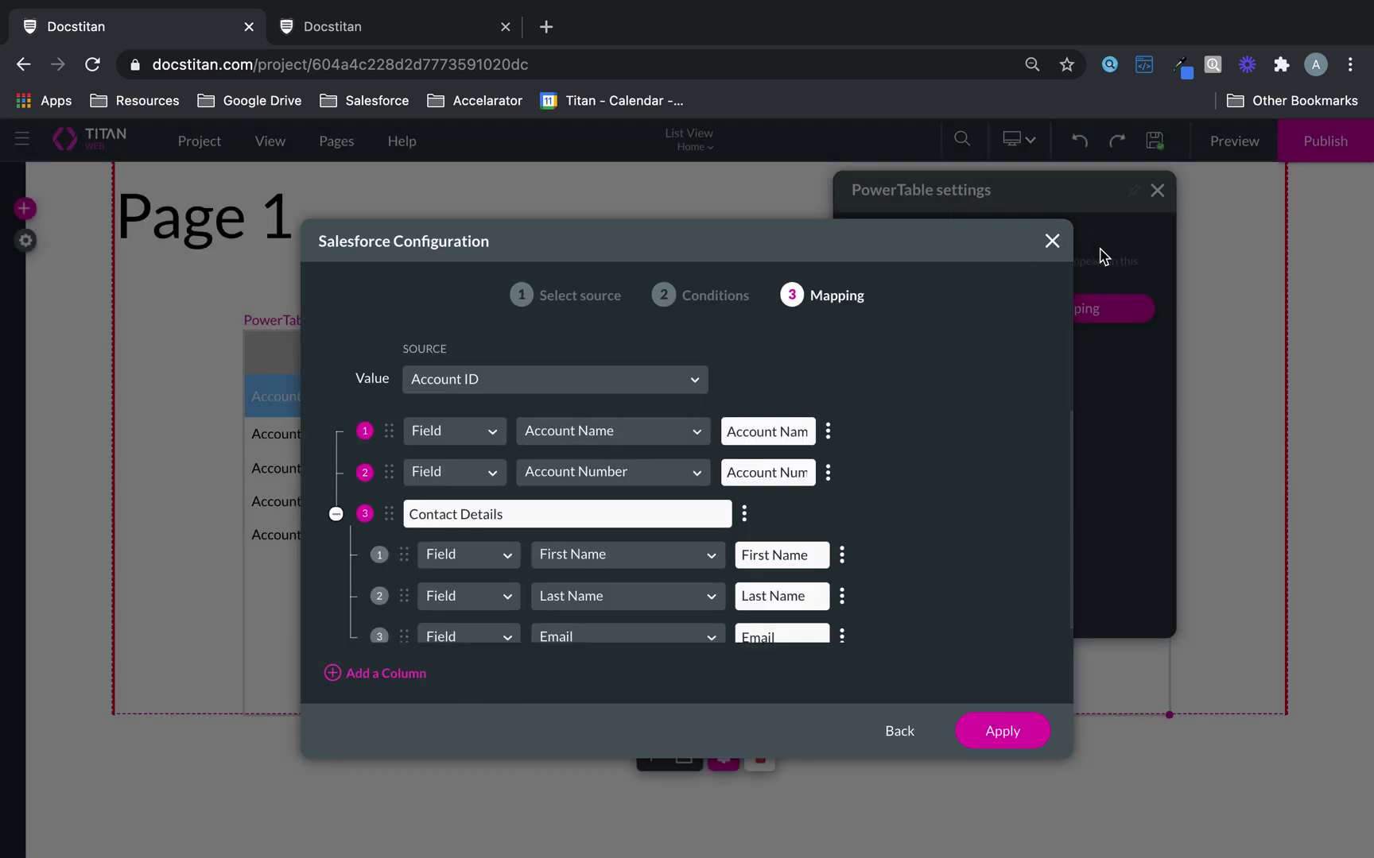
pyautogui.click(1052, 240)
pyautogui.click(1156, 190)
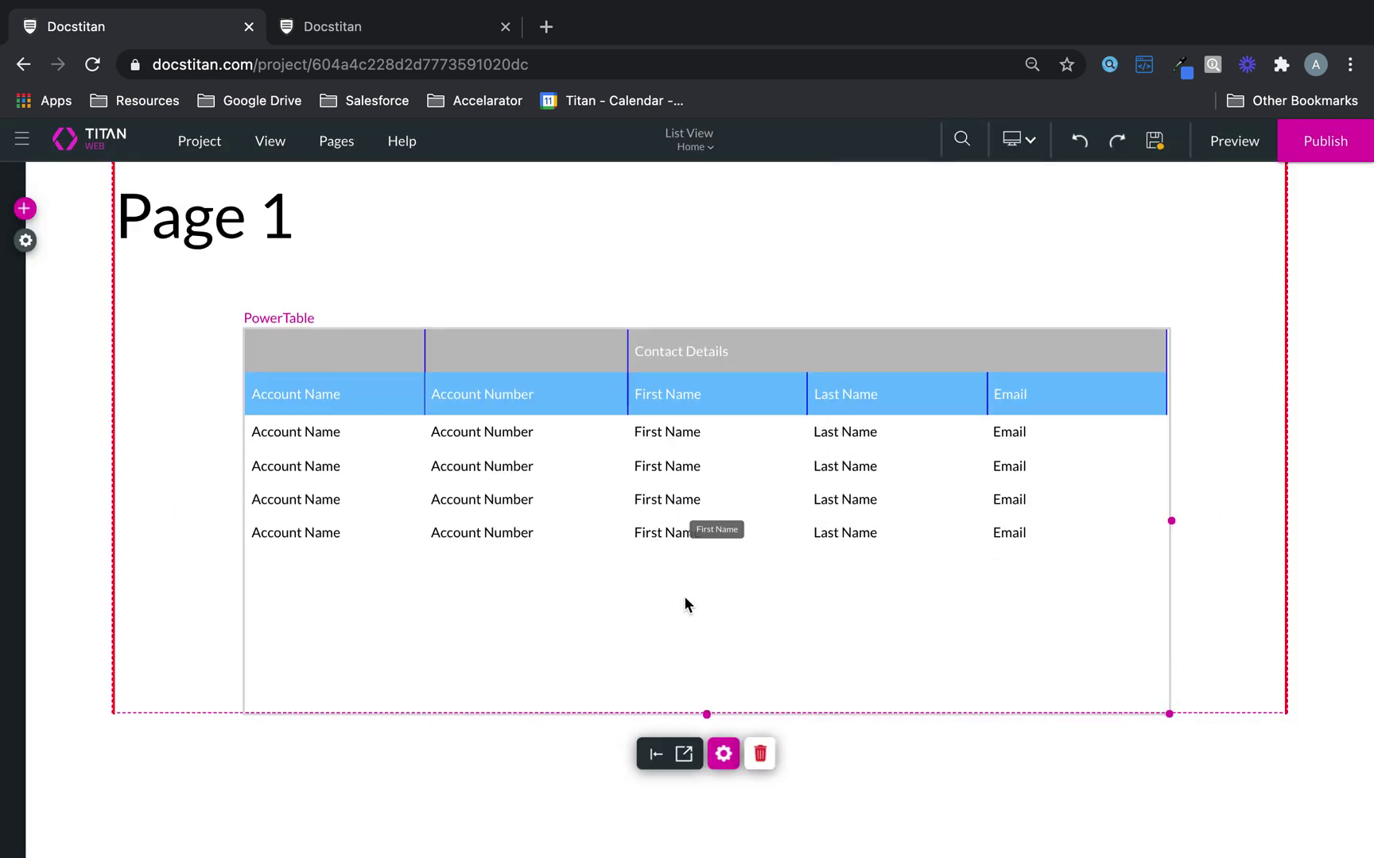
# Step: Delete the old PowerTable with its Salesforce mapping and place a new Power Table on Page 1
pyautogui.click(760, 753)
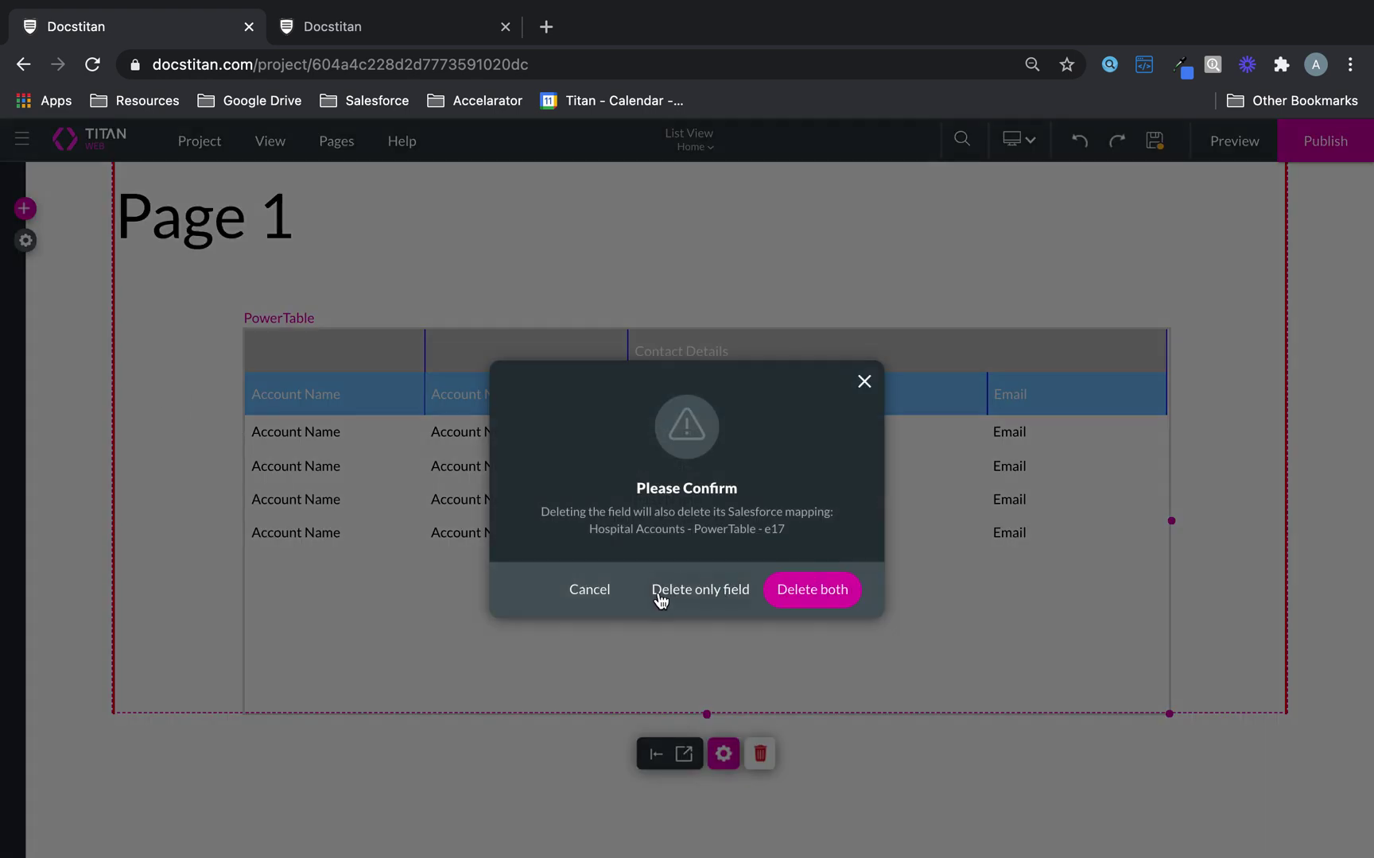
pyautogui.click(824, 596)
pyautogui.click(24, 208)
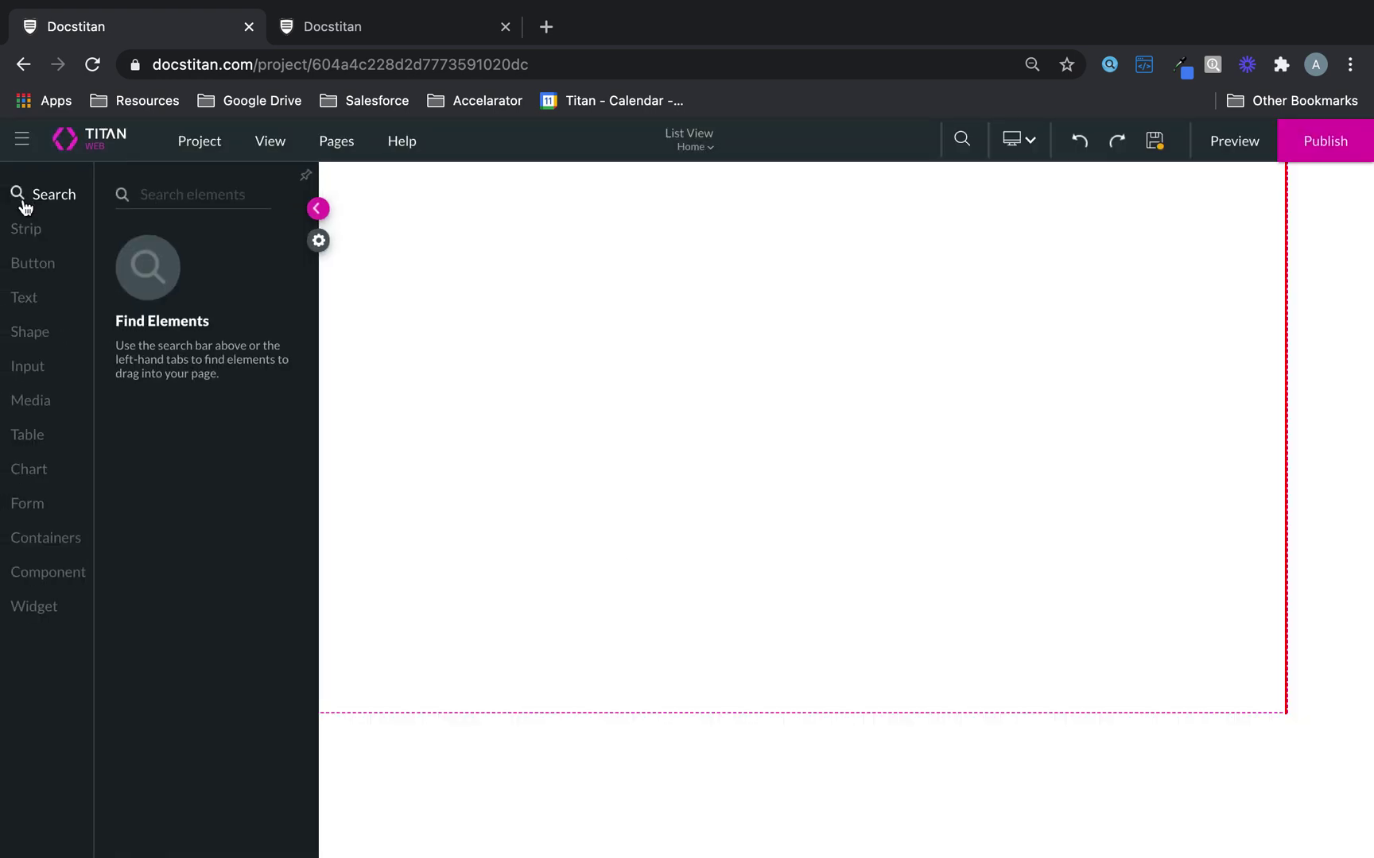
pyautogui.click(42, 442)
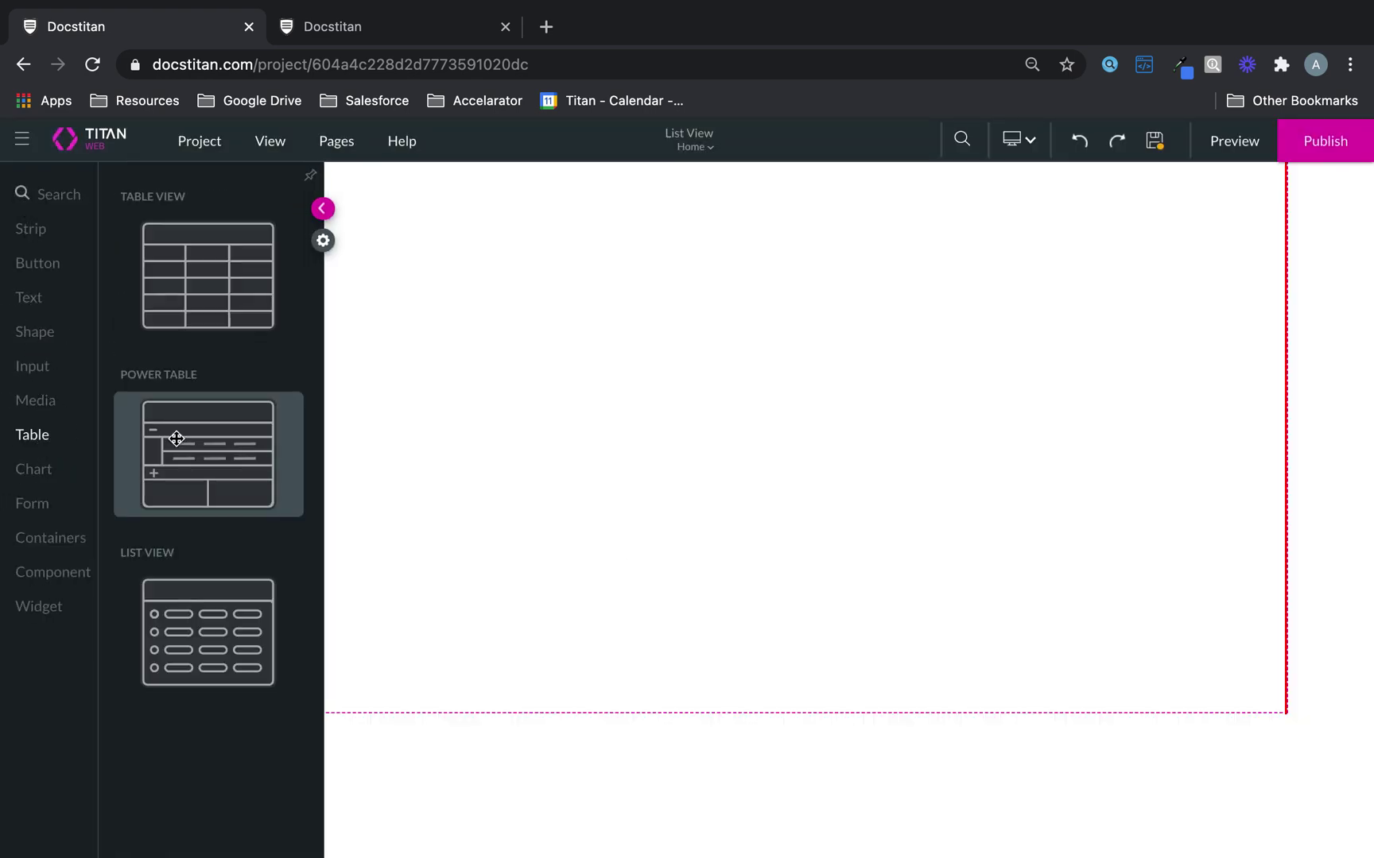
pyautogui.moveTo(199, 453); pyautogui.dragTo(528, 421)
# Step: Use Account as the source, filtered to Account Names containing 'A'
pyautogui.click(589, 389)
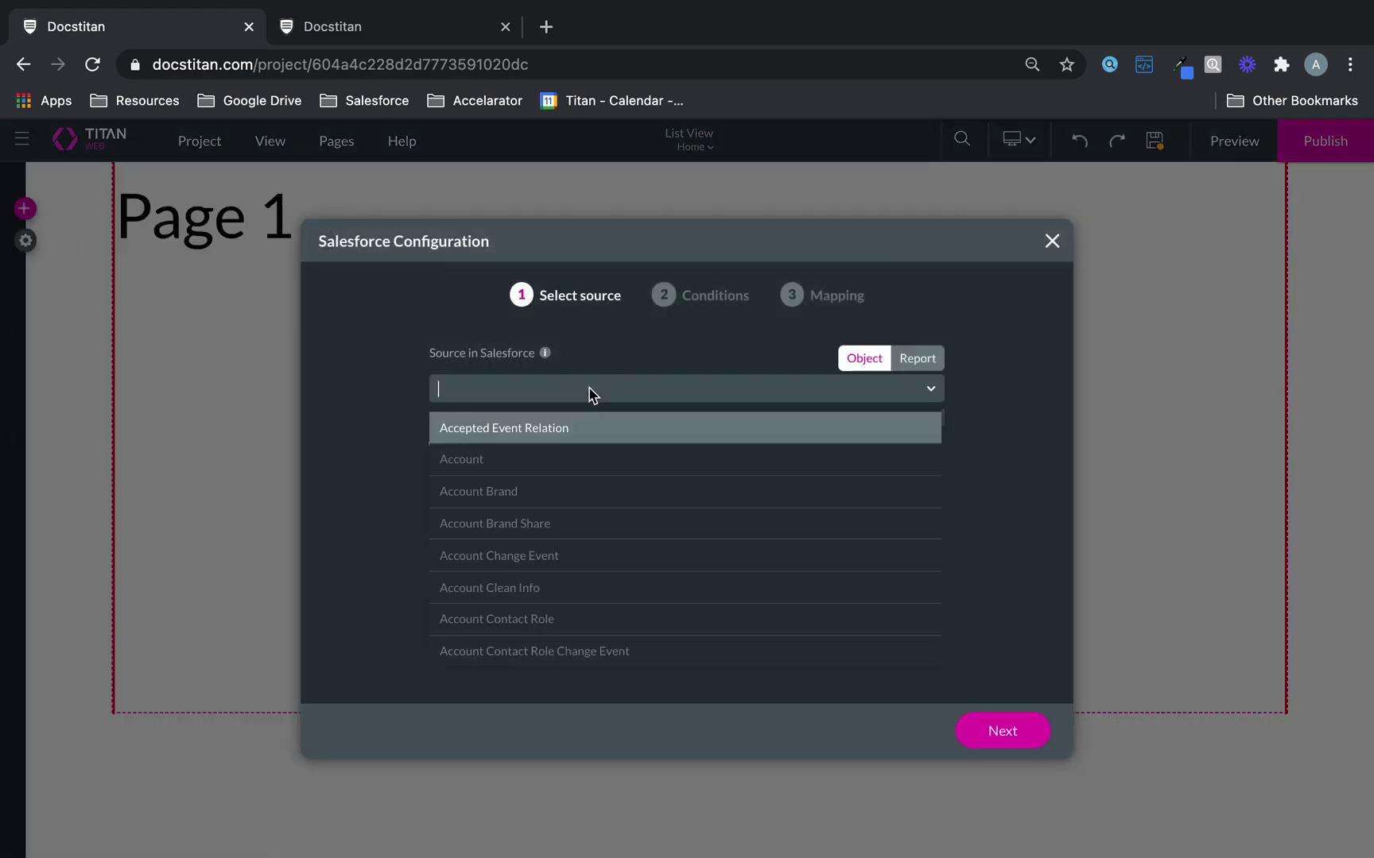
pyautogui.click(539, 472)
pyautogui.click(974, 727)
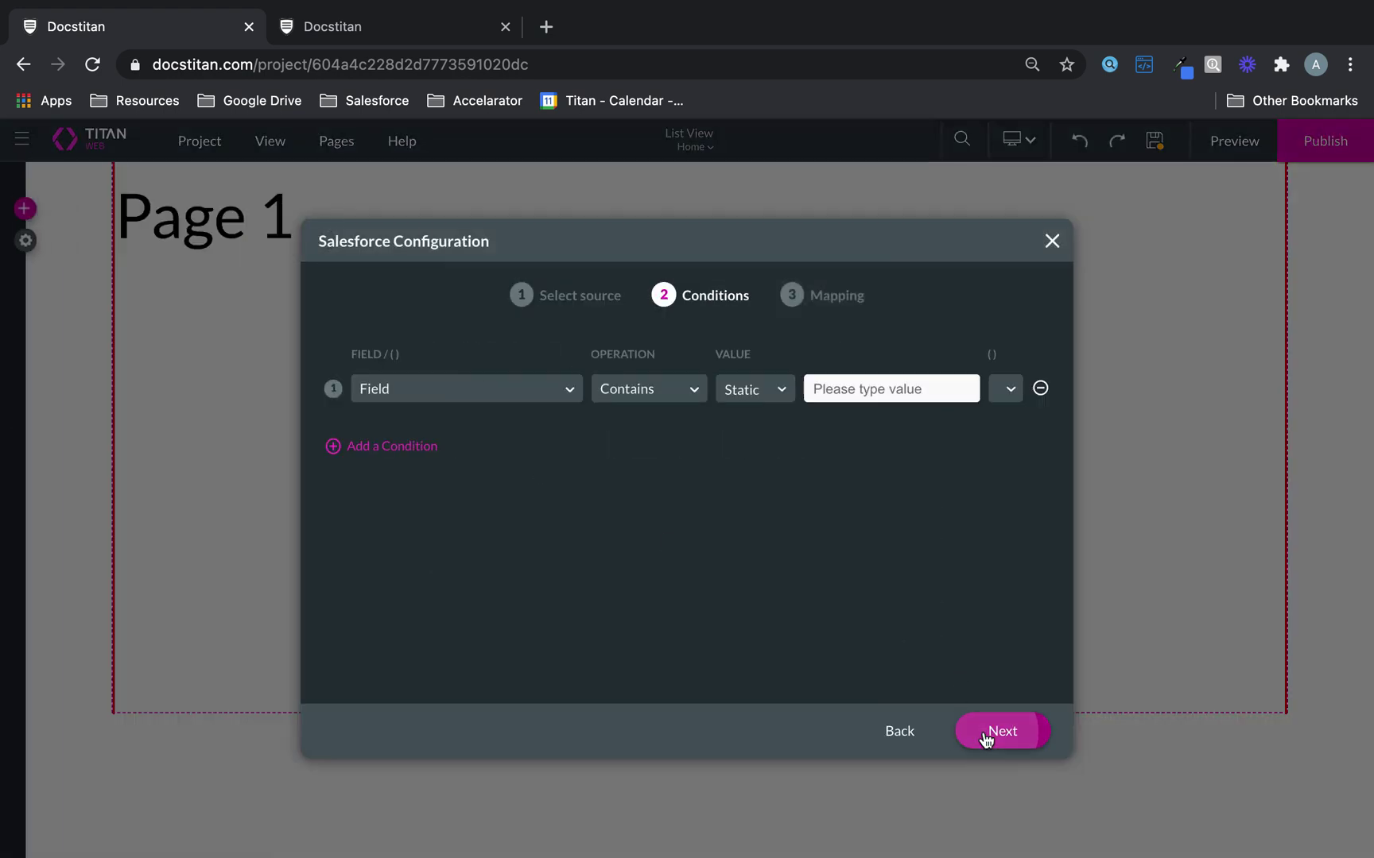
pyautogui.click(508, 391)
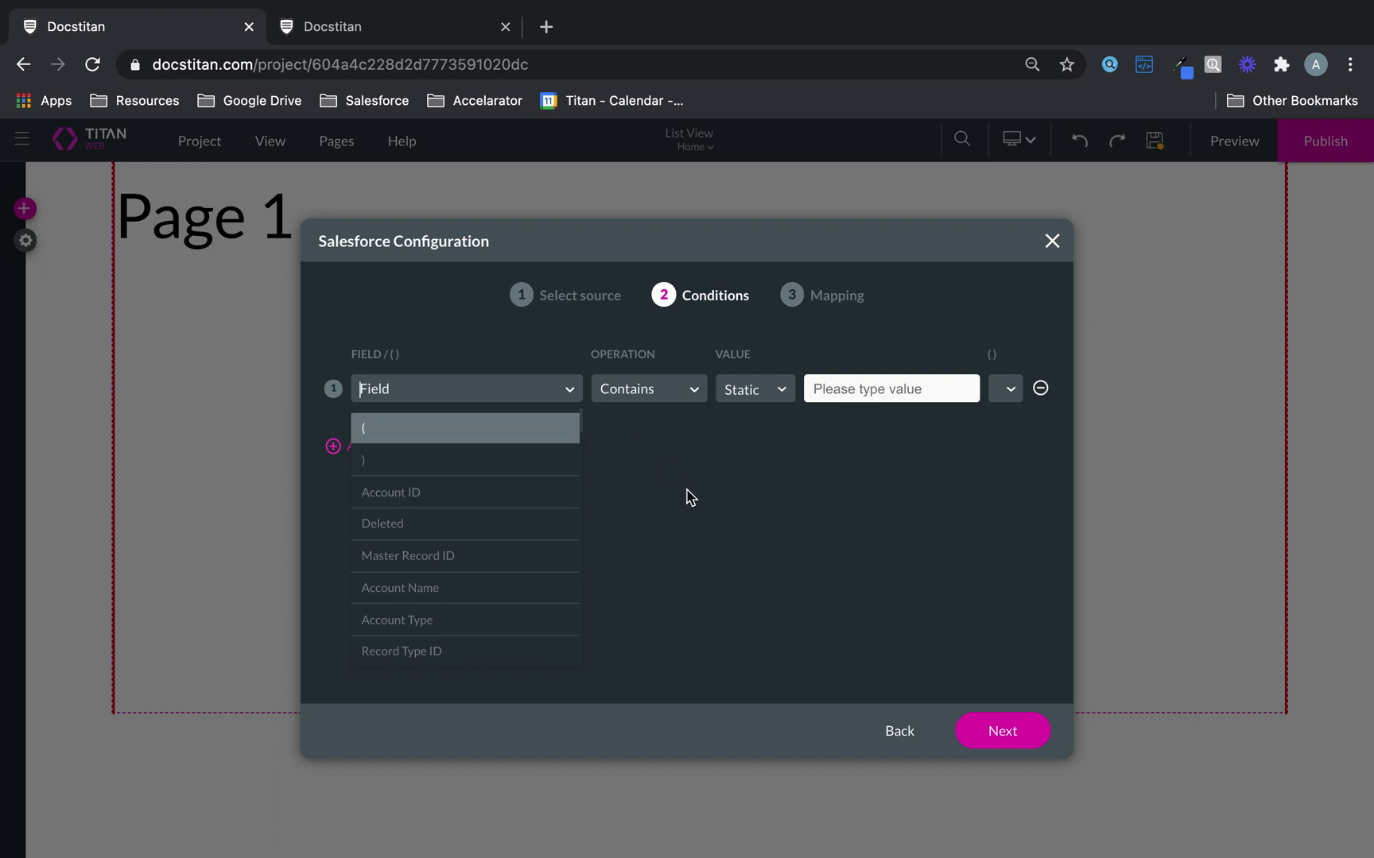
pyautogui.click(493, 593)
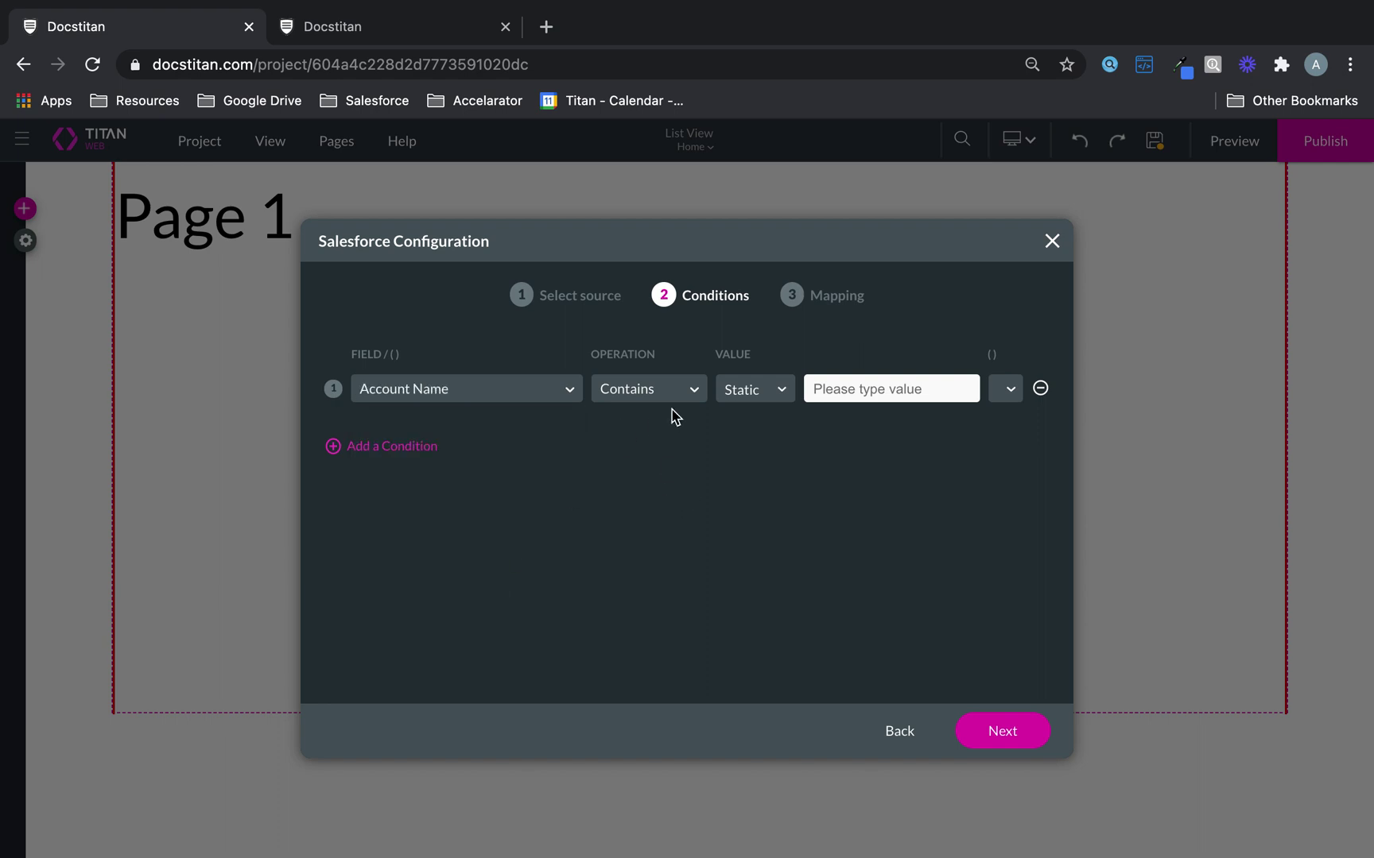
pyautogui.click(852, 387)
pyautogui.write('Australia Hospital')
pyautogui.click(1027, 744)
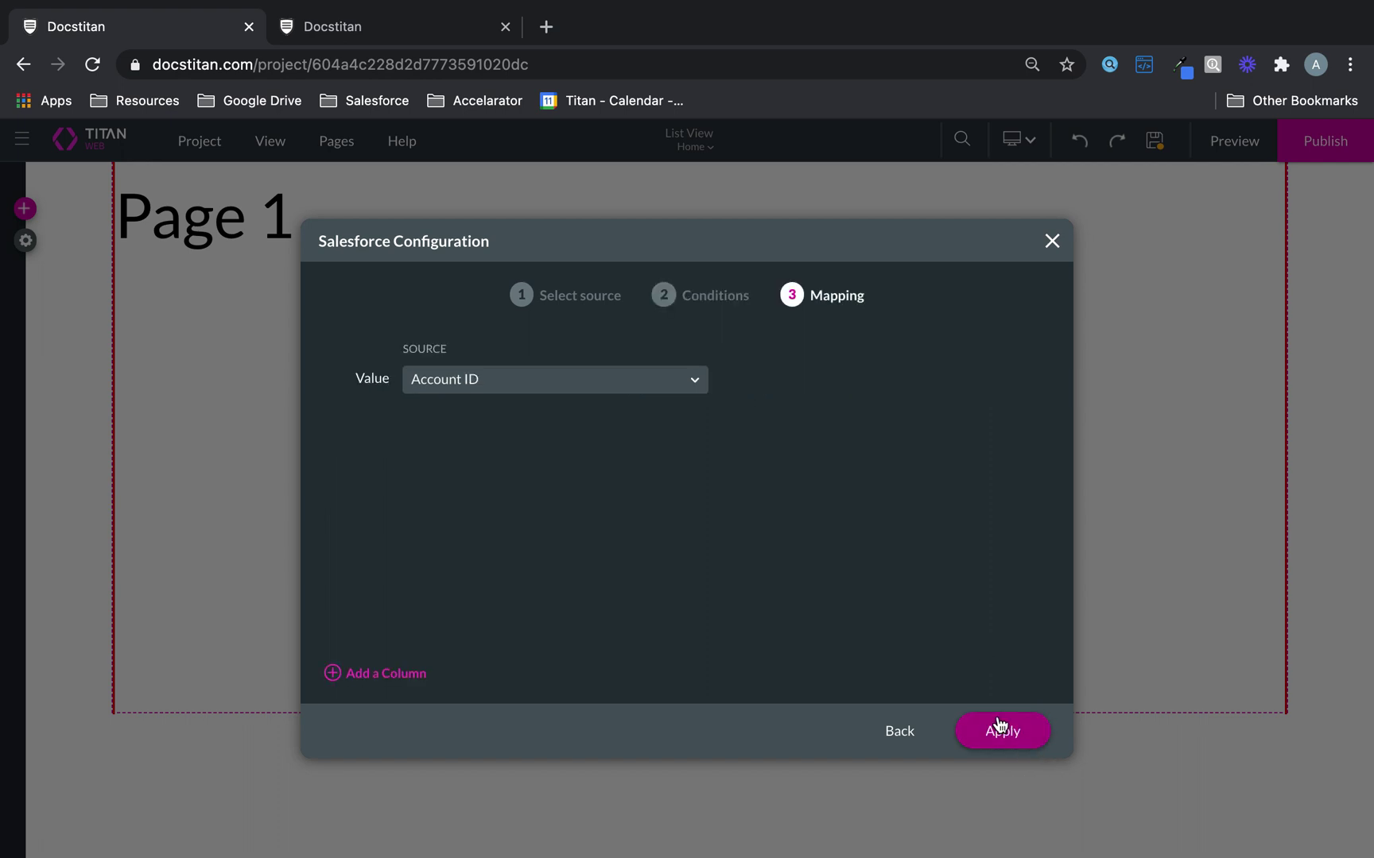
# Step: Map two columns, Account Name and Account Type, and start a nested row component
pyautogui.click(364, 672)
pyautogui.click(369, 672)
pyautogui.click(600, 431)
pyautogui.write('name')
pyautogui.click(618, 483)
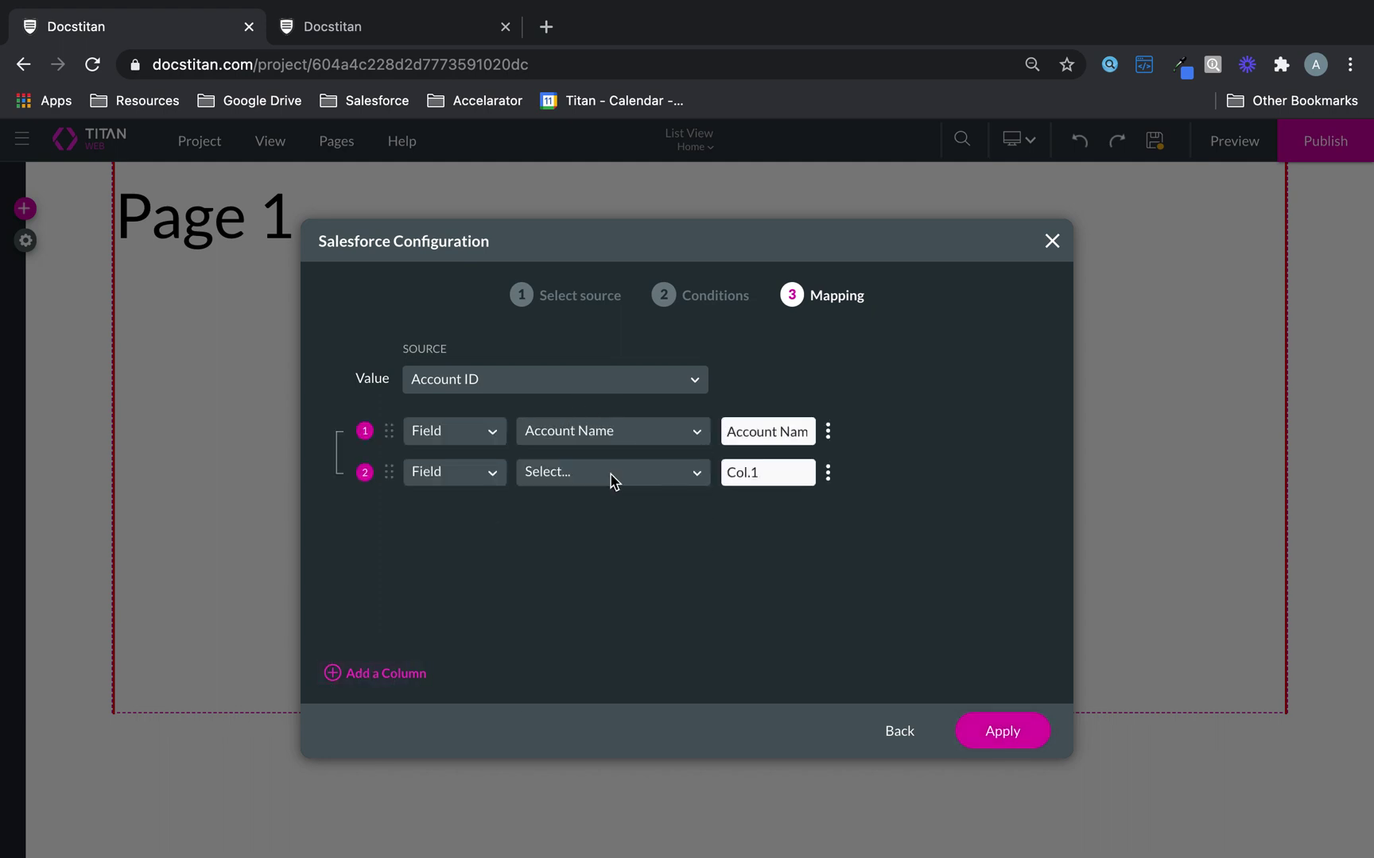
pyautogui.click(611, 477)
pyautogui.write('ty')
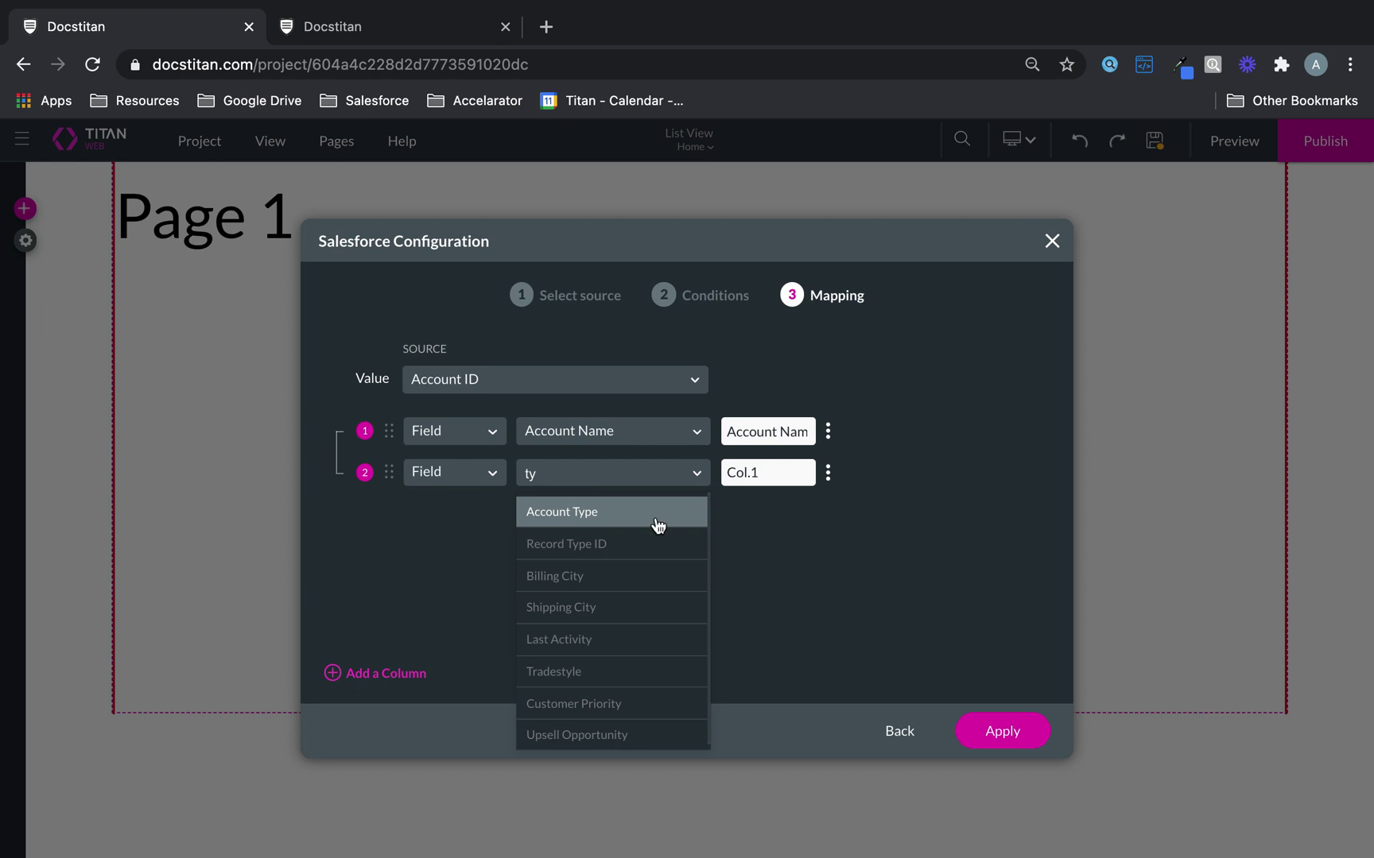
pyautogui.click(656, 527)
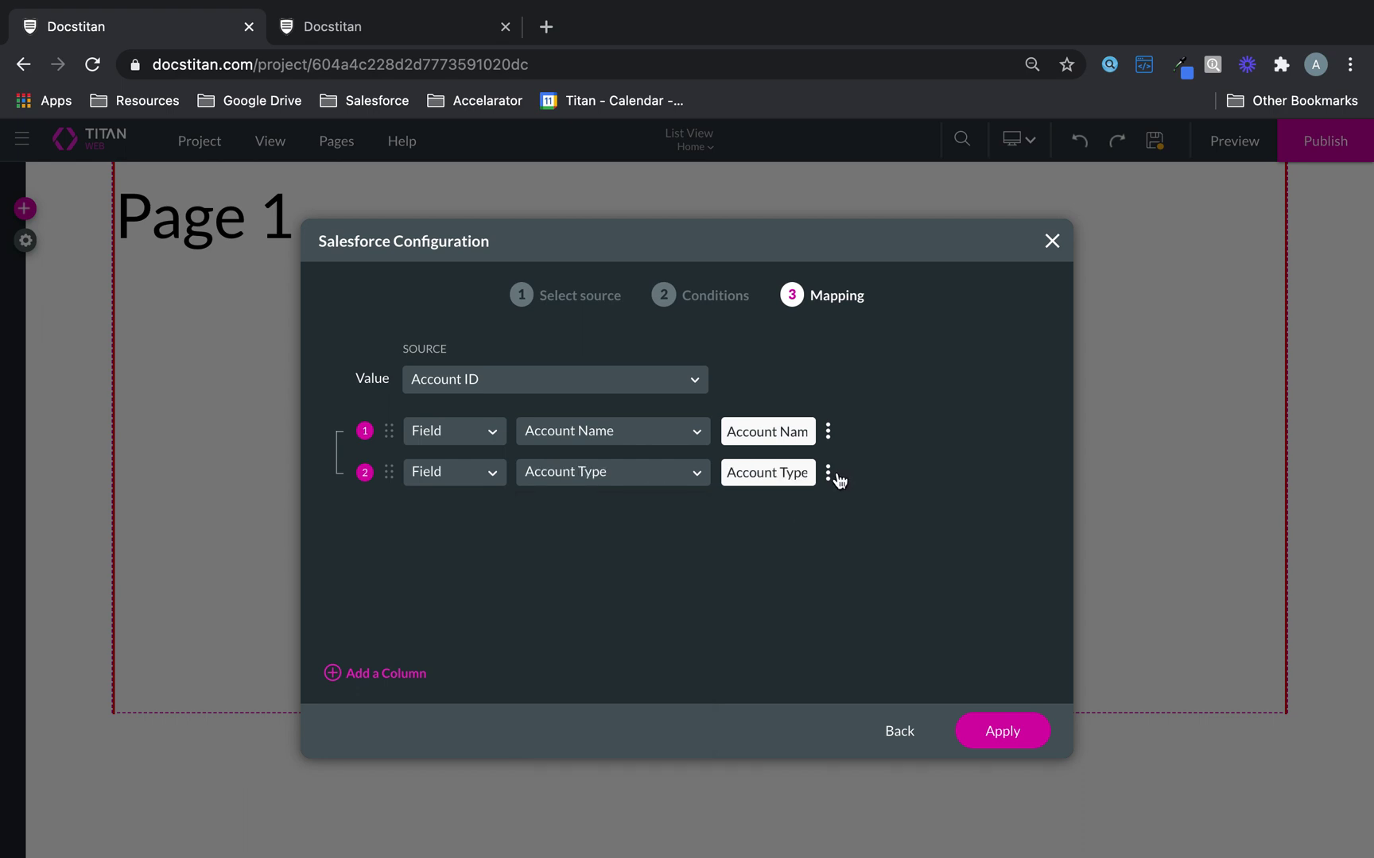
pyautogui.click(830, 436)
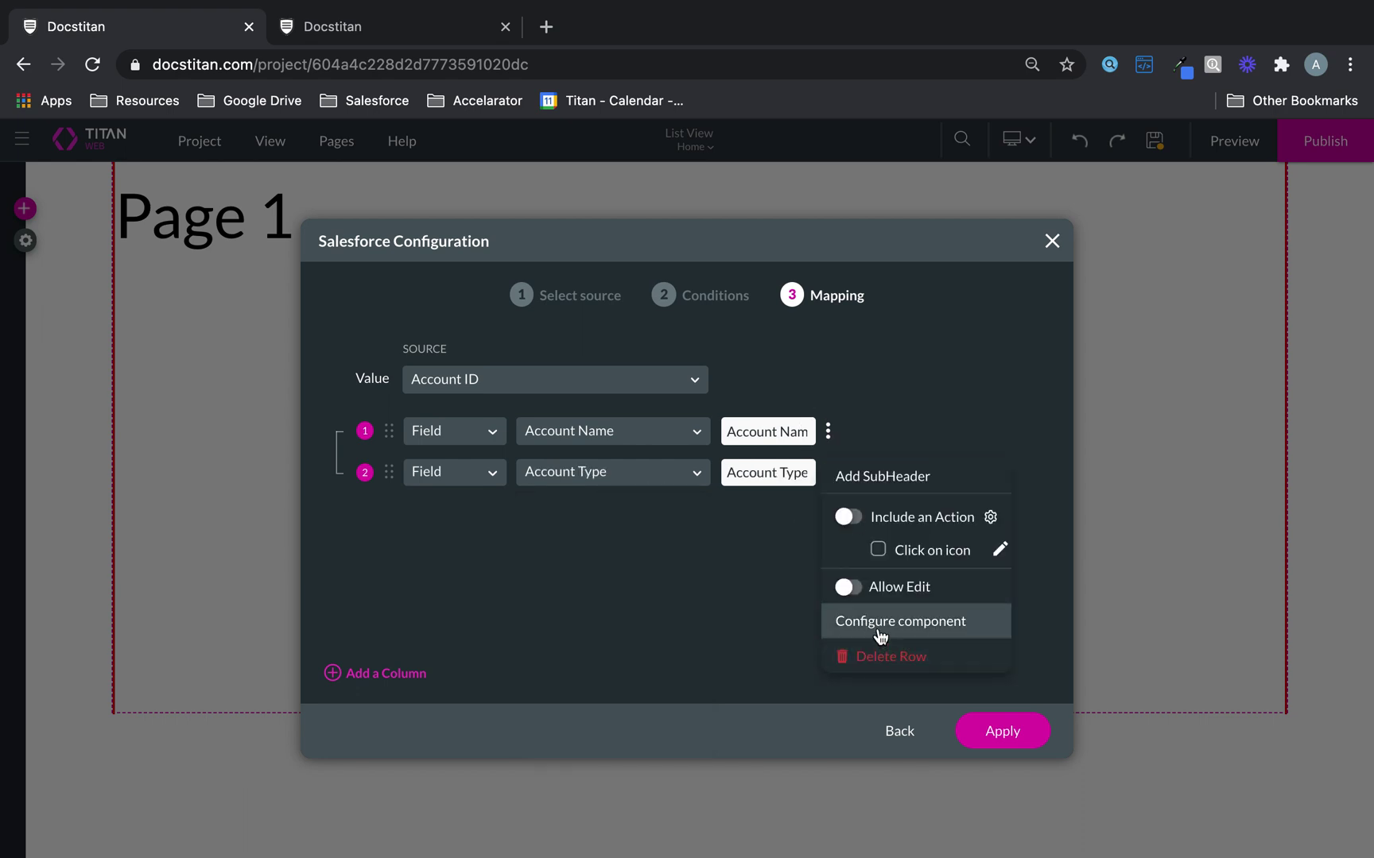
pyautogui.click(880, 632)
# Step: Keep Table as the nested component type with Contact as its Salesforce source
pyautogui.click(725, 397)
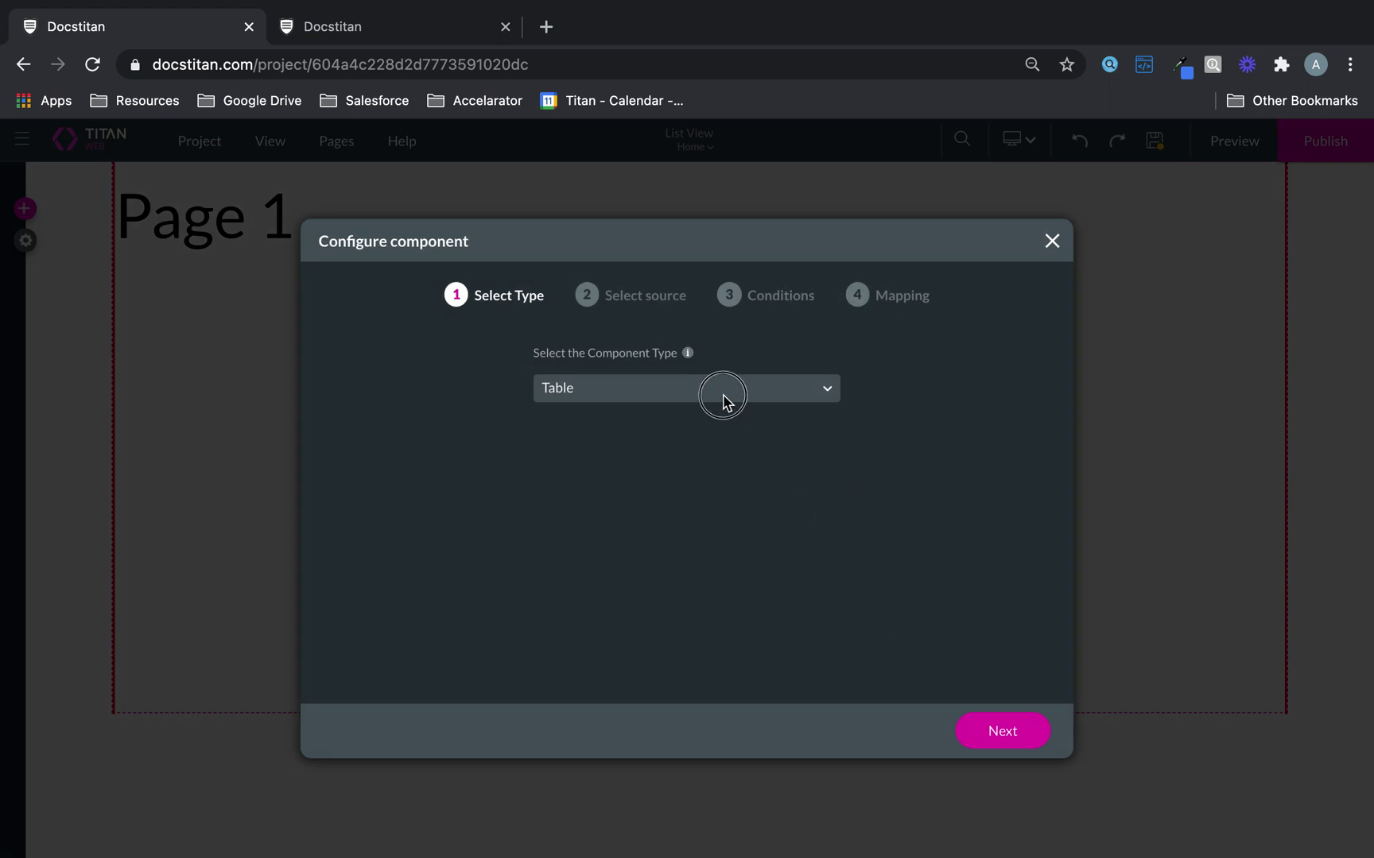
pyautogui.click(883, 417)
pyautogui.click(1008, 733)
pyautogui.click(712, 402)
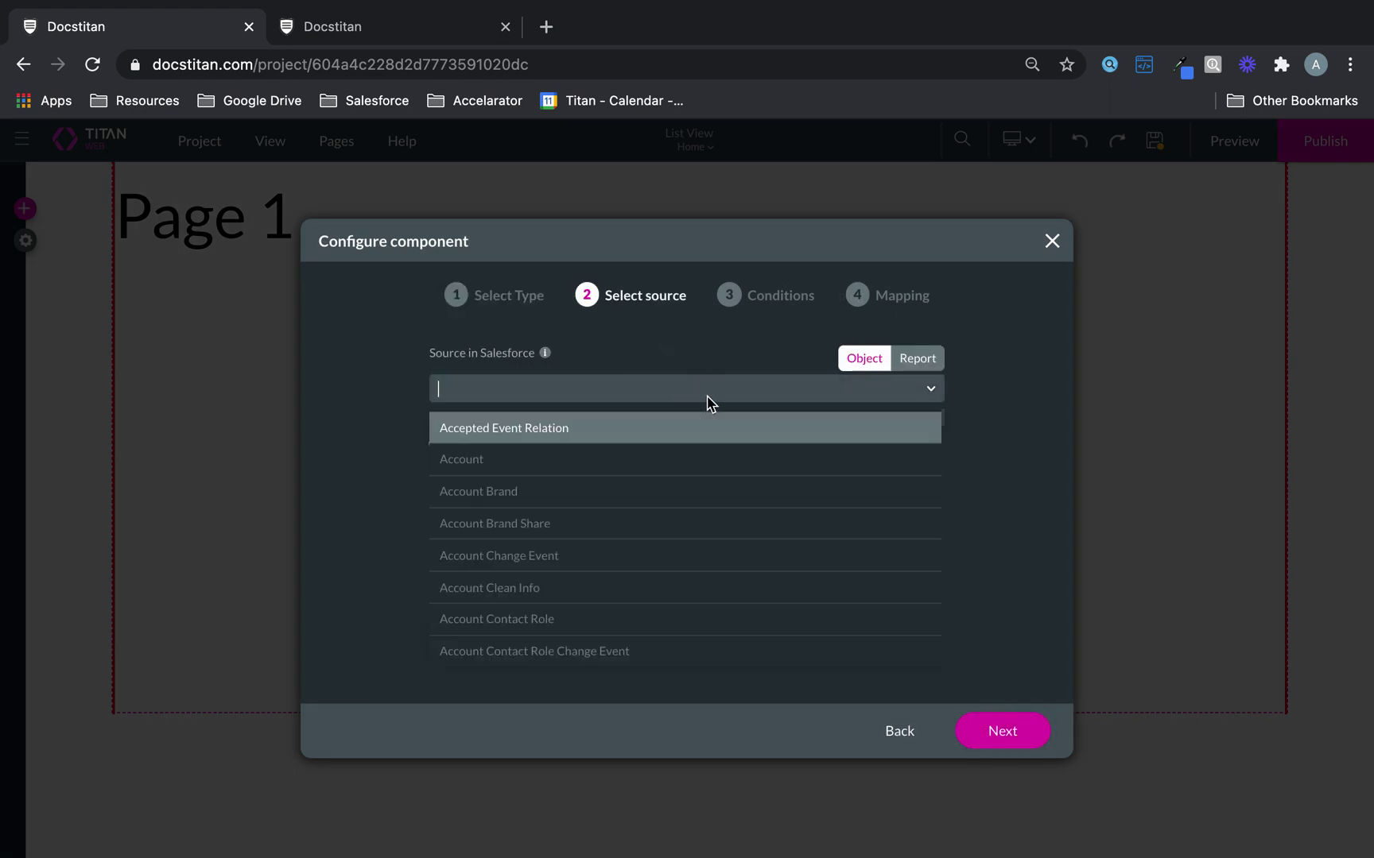
pyautogui.write('cont')
pyautogui.click(509, 606)
pyautogui.click(998, 733)
# Step: Link contacts to each account with the condition Account ID equals PowerTable Value
pyautogui.click(541, 403)
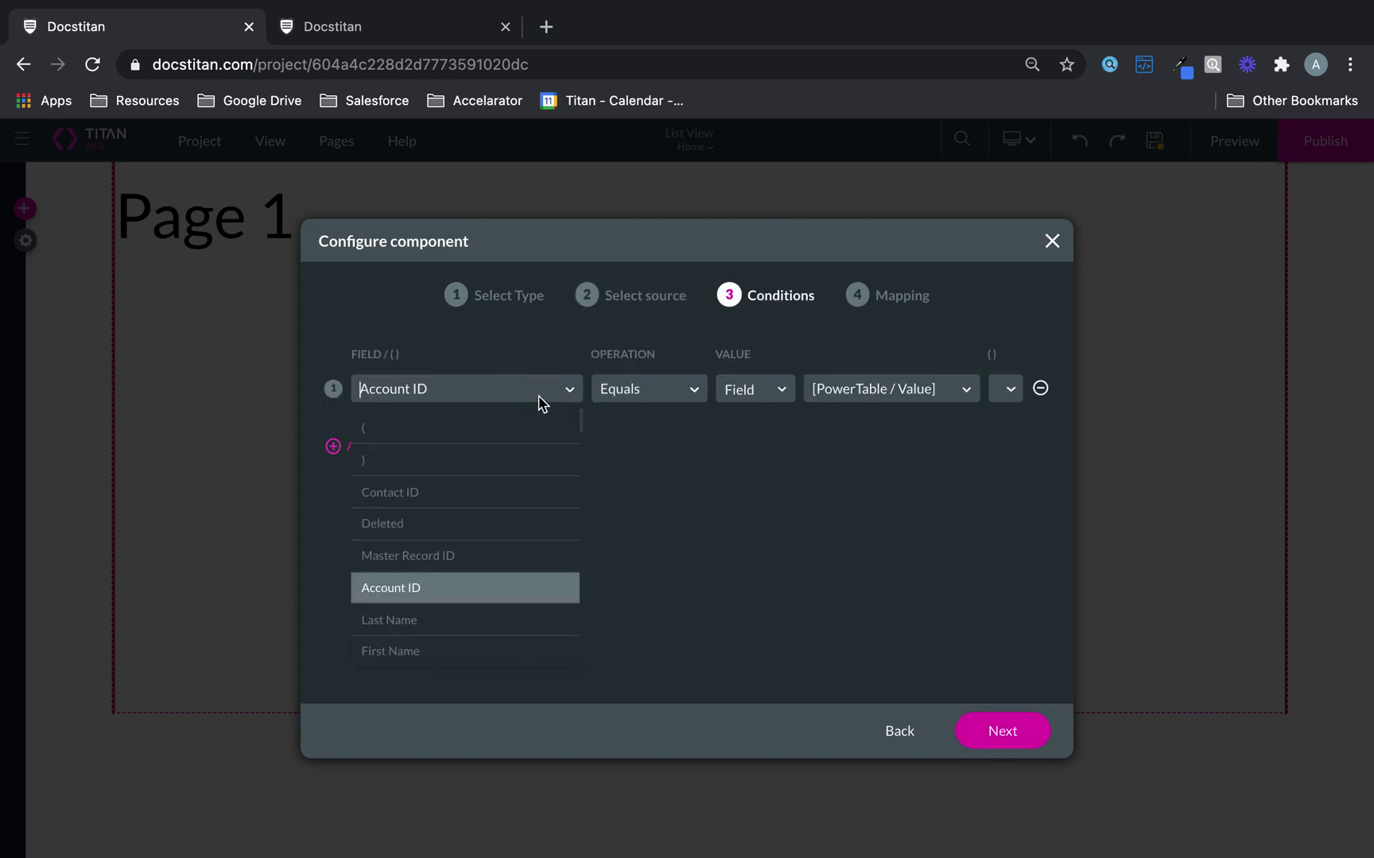
pyautogui.click(437, 590)
pyautogui.click(893, 390)
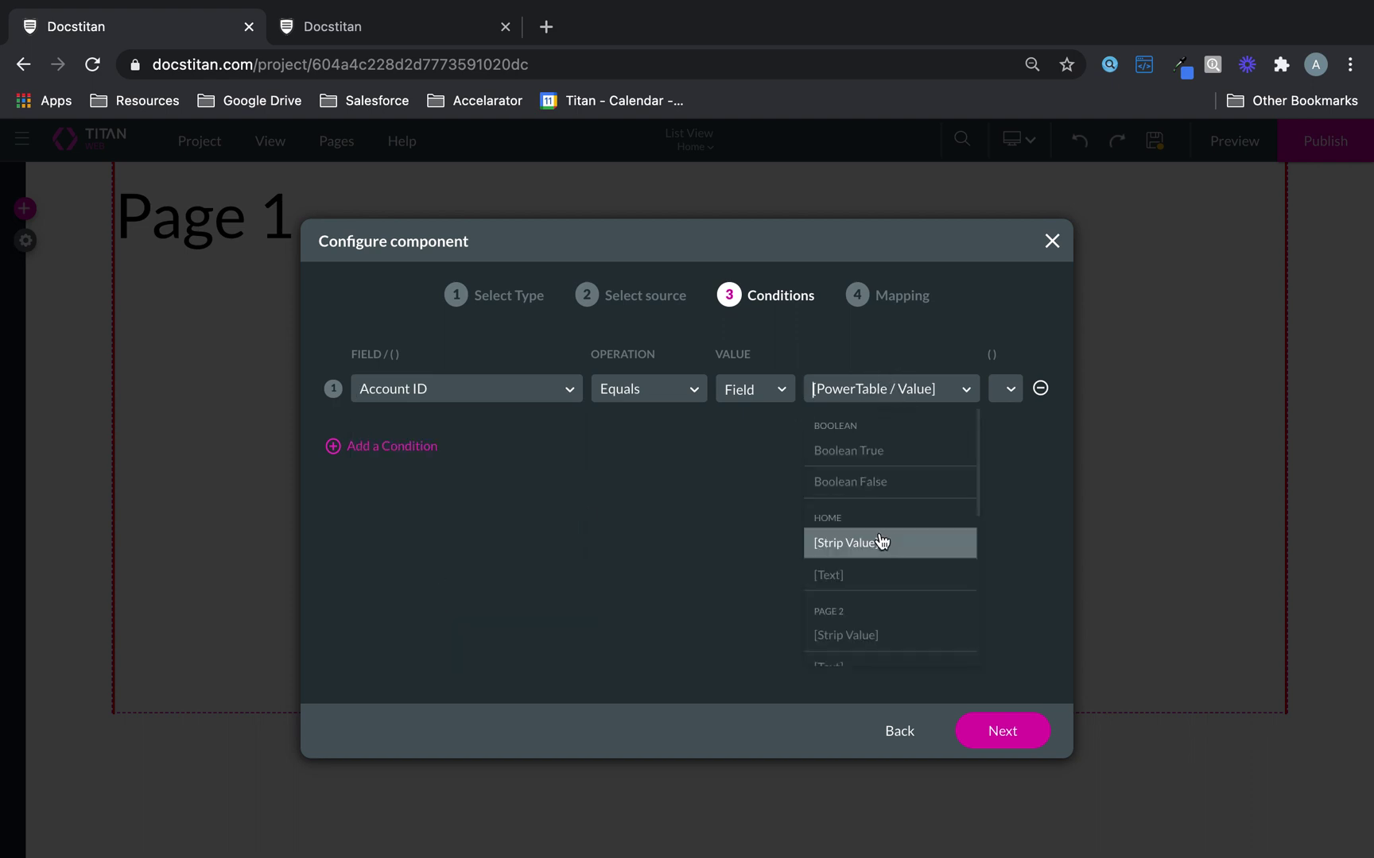
pyautogui.scroll(-5, 880, 541)
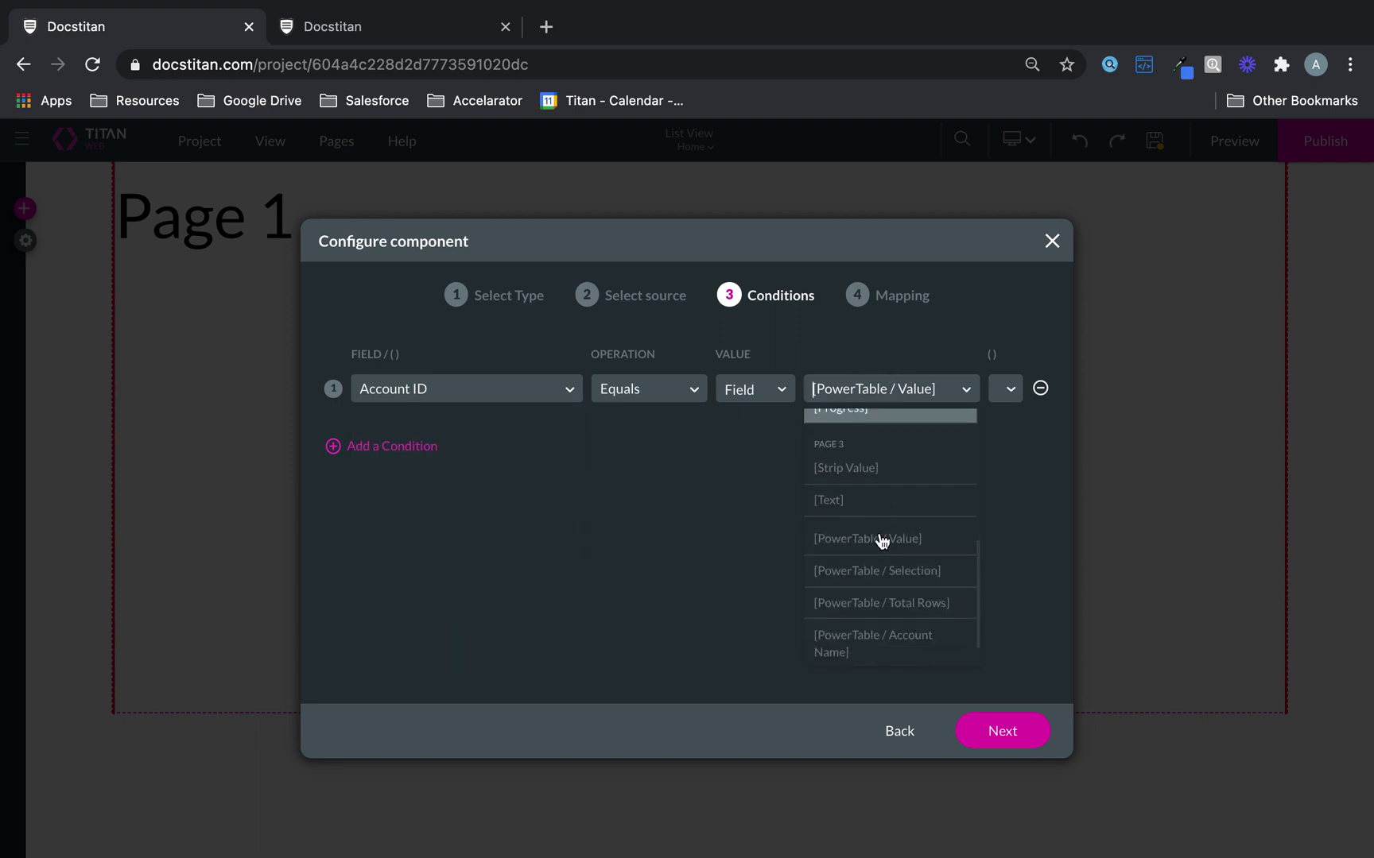
pyautogui.click(887, 503)
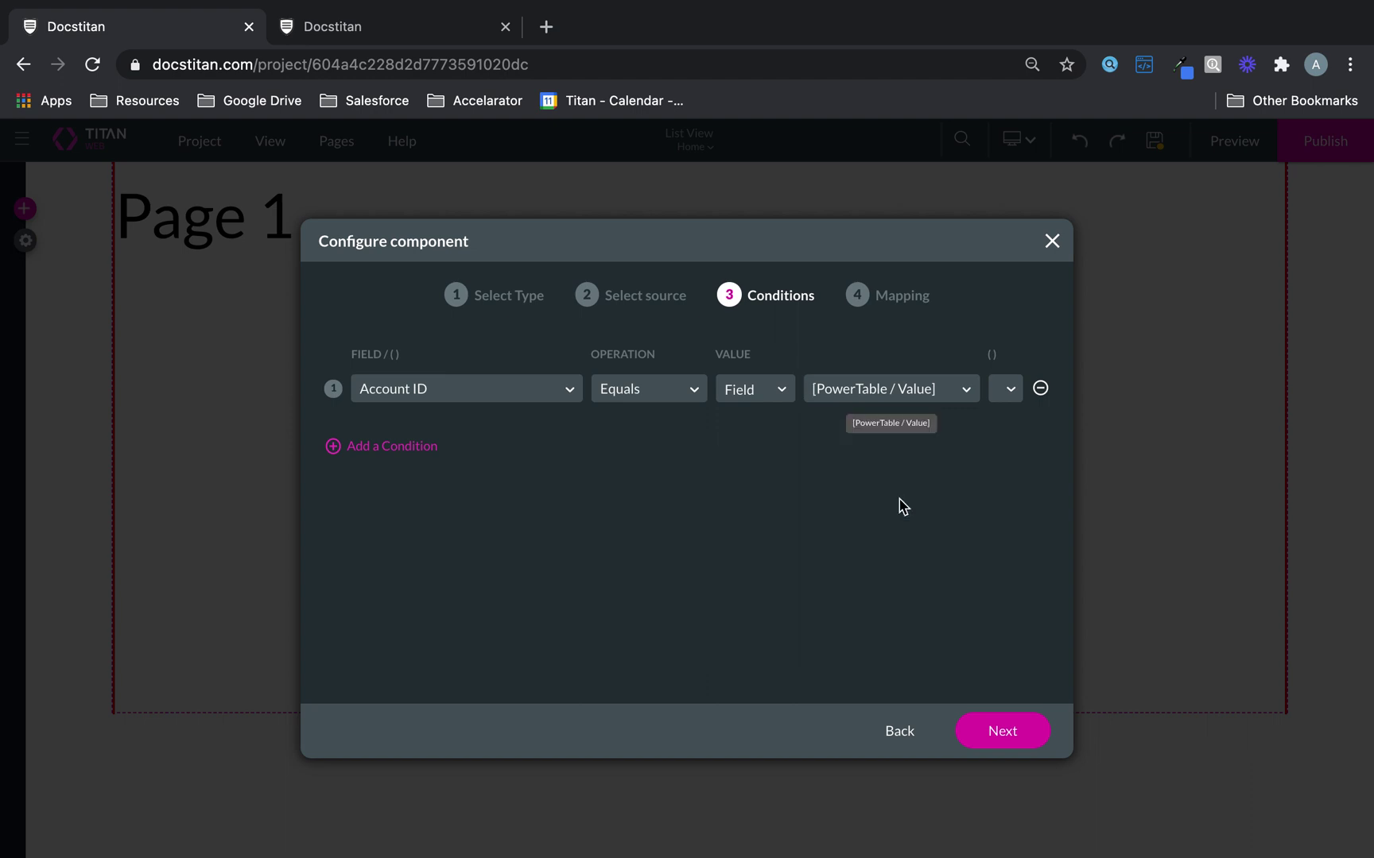
pyautogui.click(999, 736)
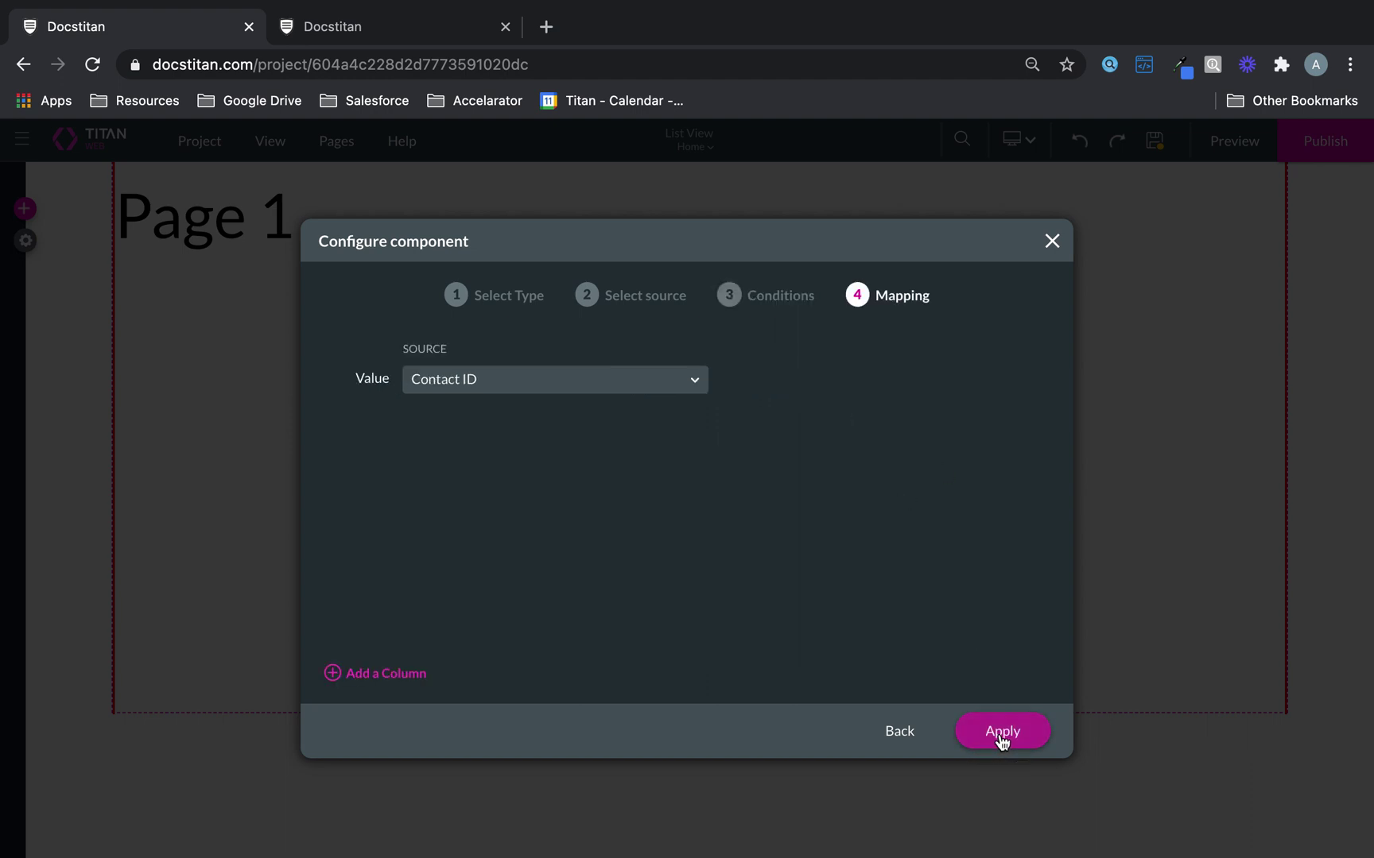
# Step: Give the contacts table First Name, Last Name and Email columns and apply
pyautogui.click(385, 675)
pyautogui.click(385, 676)
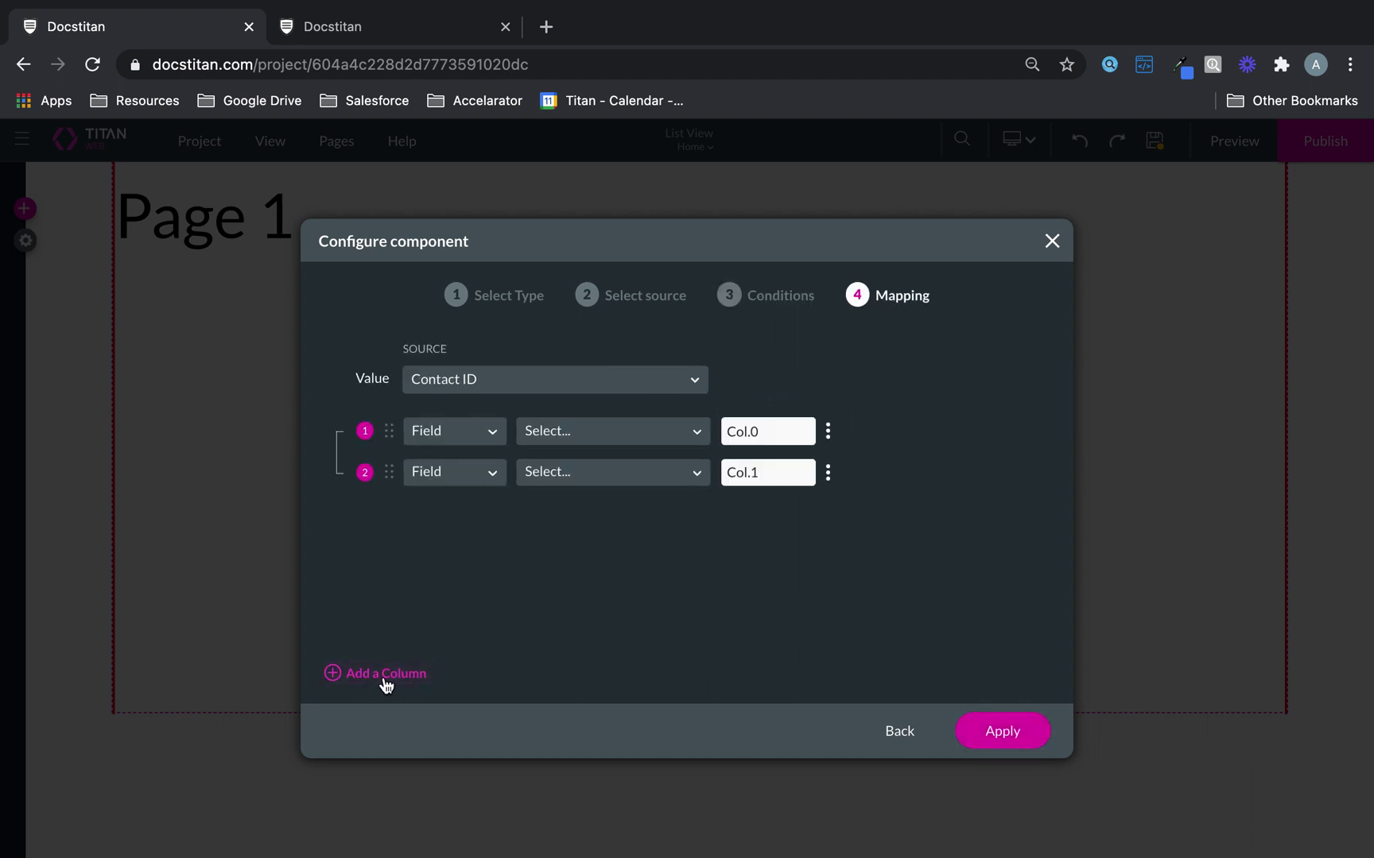
pyautogui.click(385, 675)
pyautogui.click(590, 436)
pyautogui.write('fir')
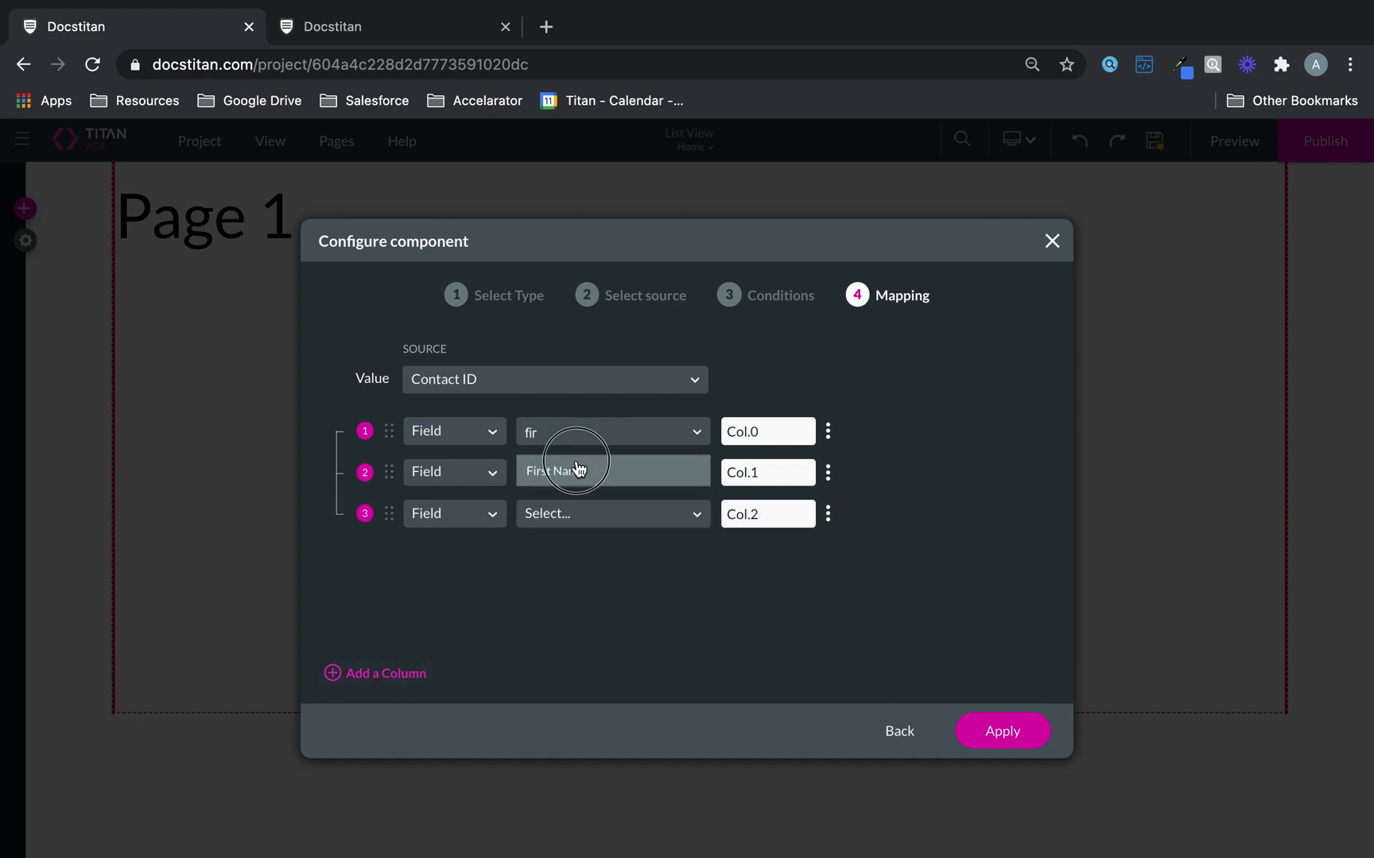
pyautogui.click(578, 469)
pyautogui.click(577, 475)
pyautogui.write('las')
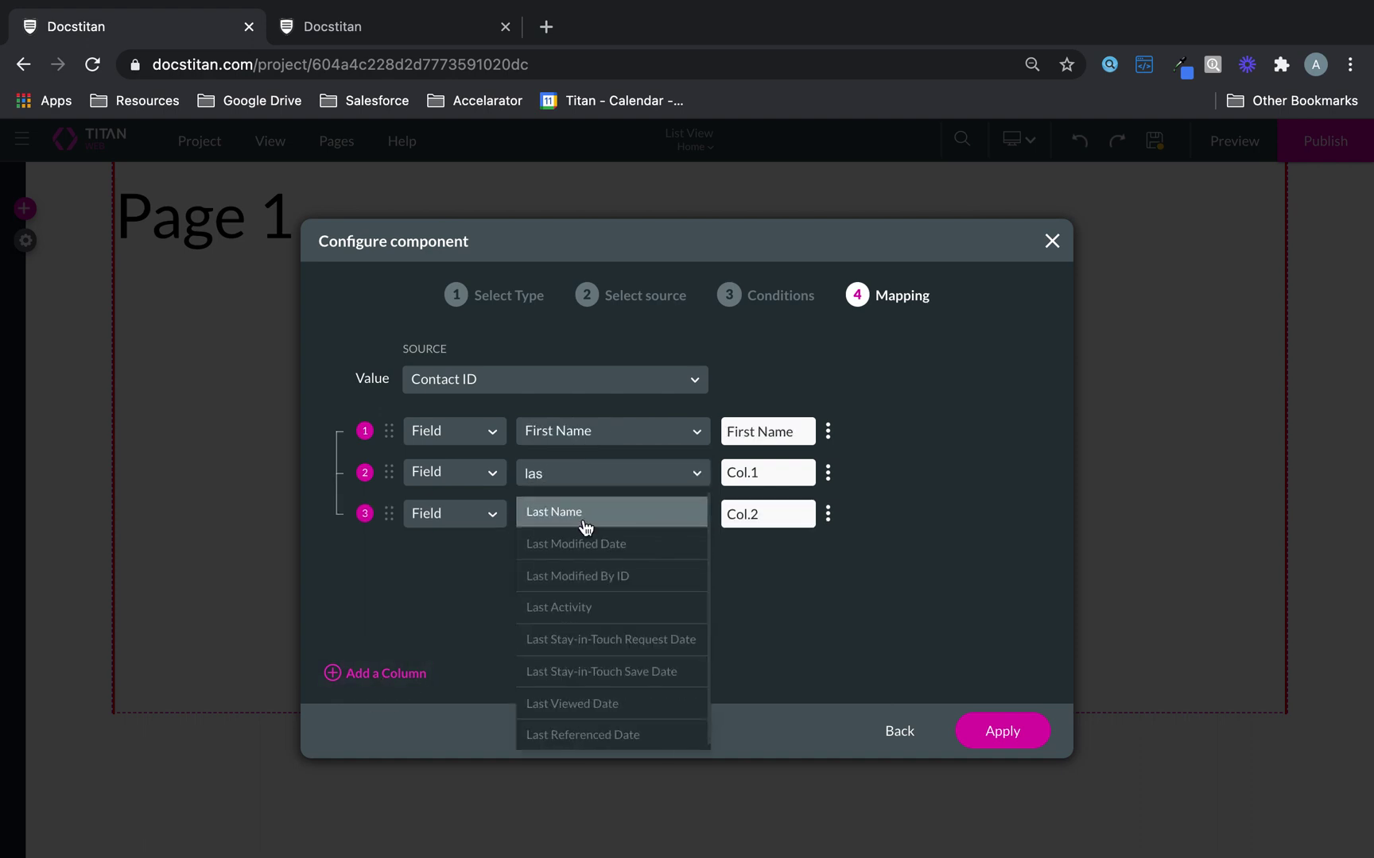
pyautogui.click(585, 515)
pyautogui.click(586, 515)
pyautogui.write('ema')
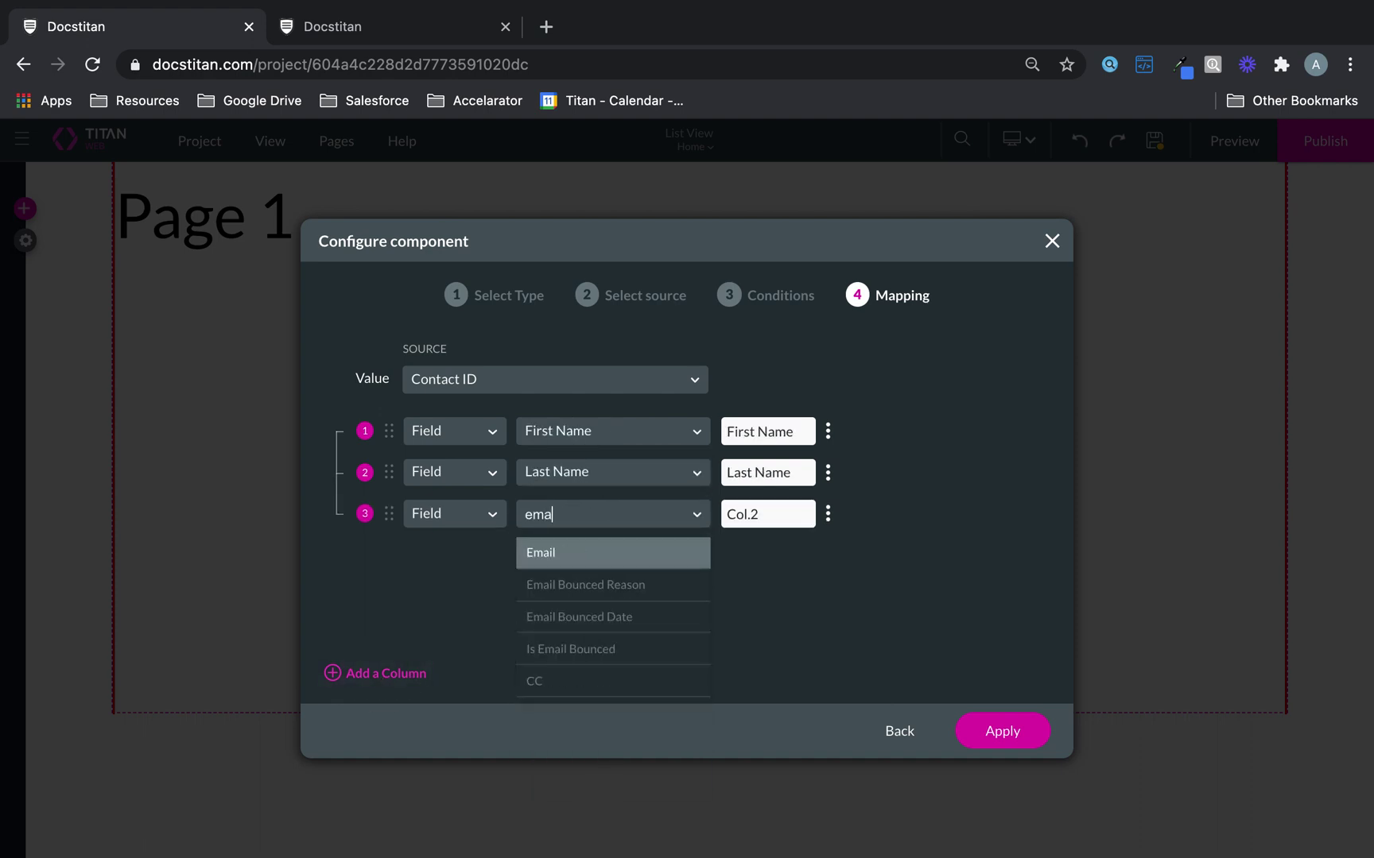
pyautogui.click(589, 554)
pyautogui.click(1003, 733)
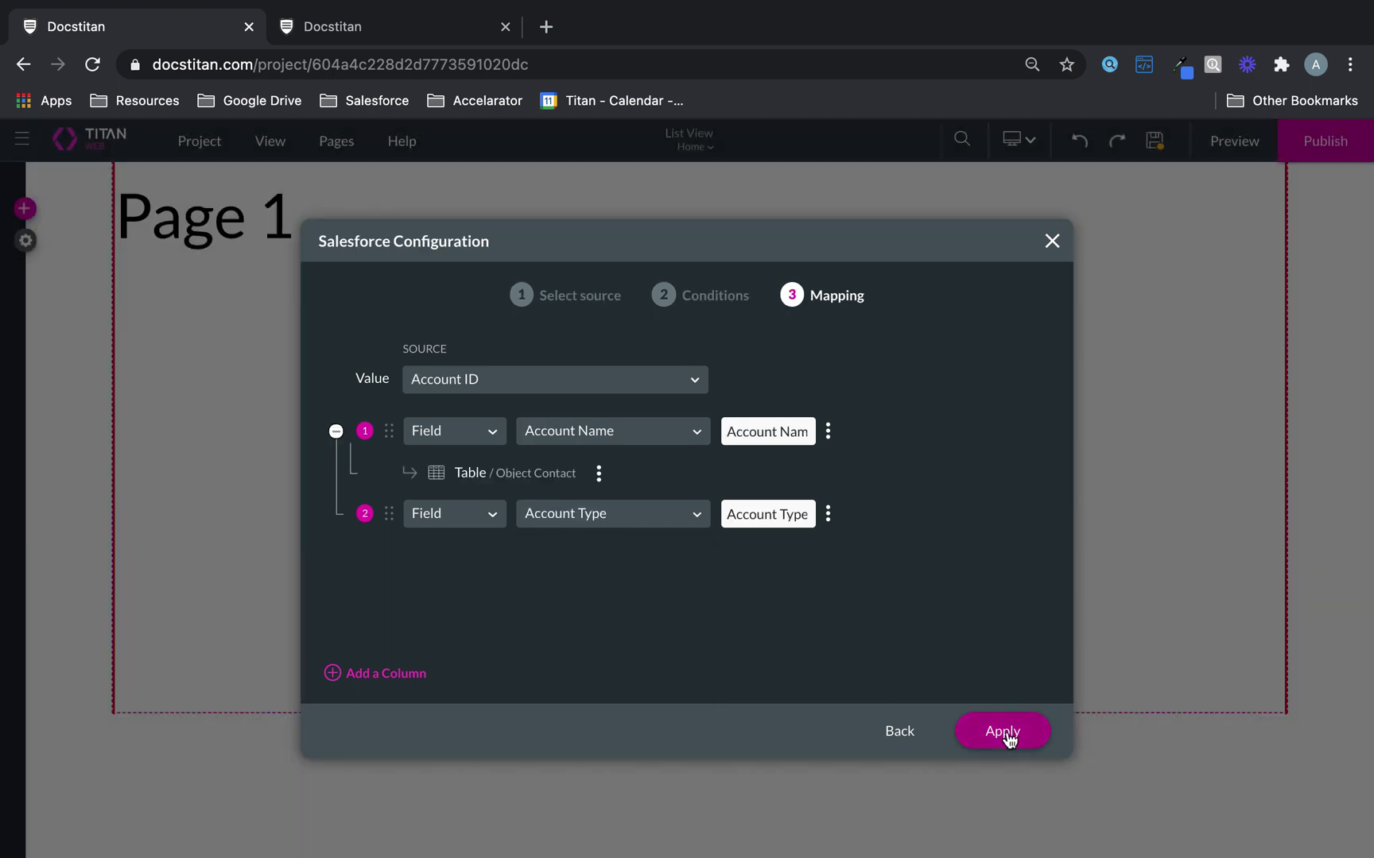
# Step: Confirm the data settings, move the PowerTable up-left, enlarge it, and save the project
pyautogui.click(1003, 732)
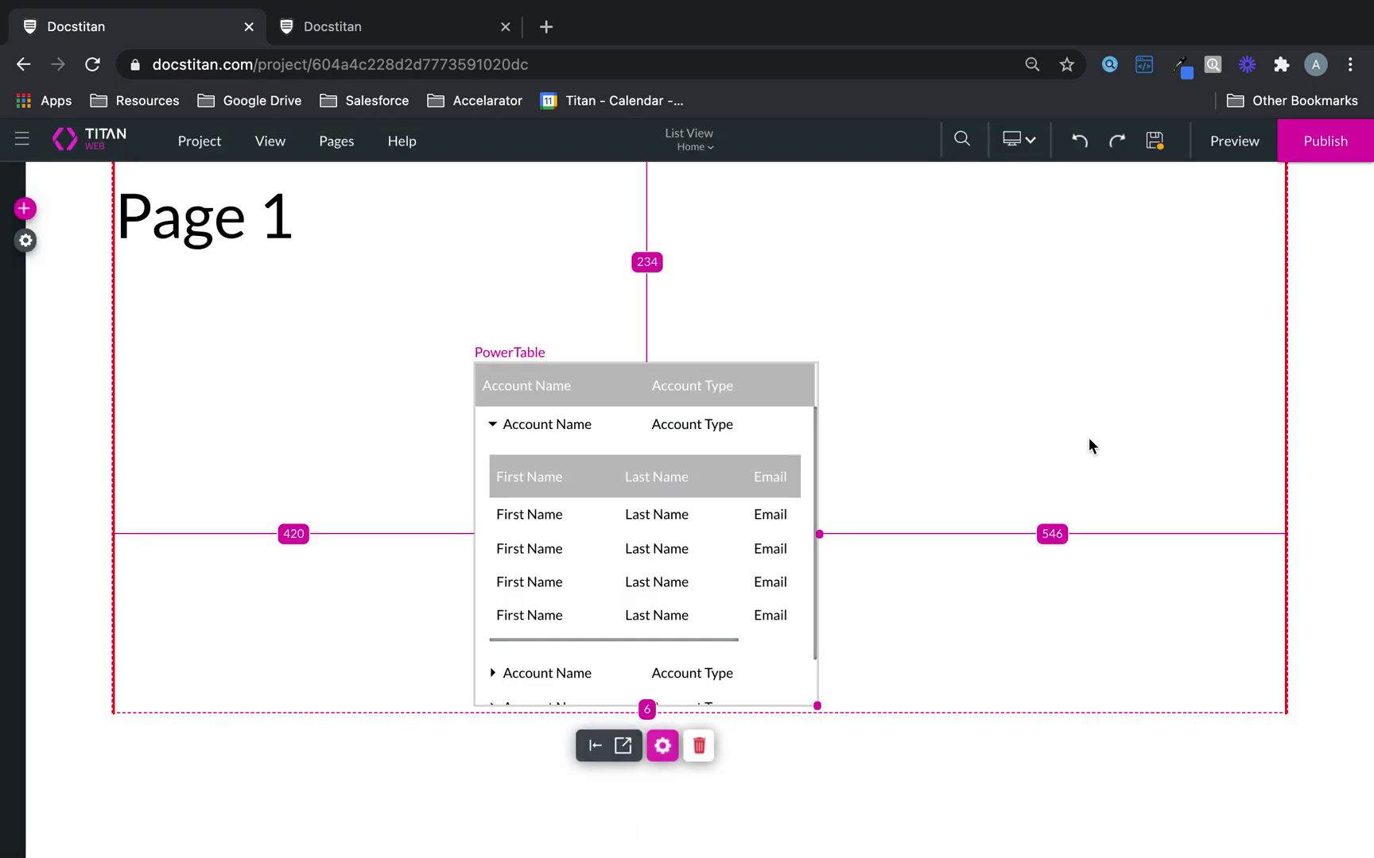
pyautogui.click(550, 437)
pyautogui.moveTo(550, 438); pyautogui.dragTo(476, 334)
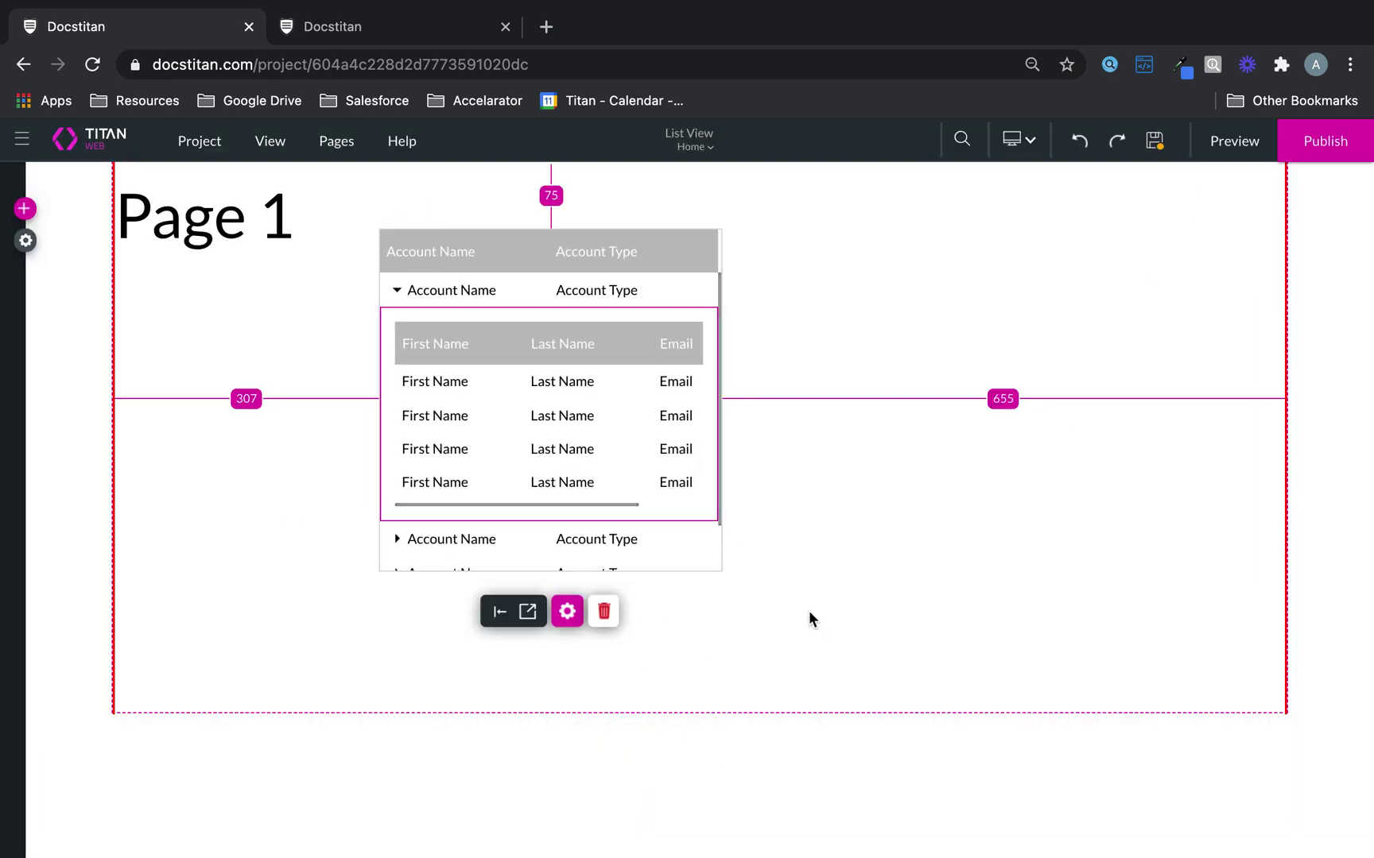
pyautogui.moveTo(718, 568); pyautogui.dragTo(1208, 672)
pyautogui.click(1154, 140)
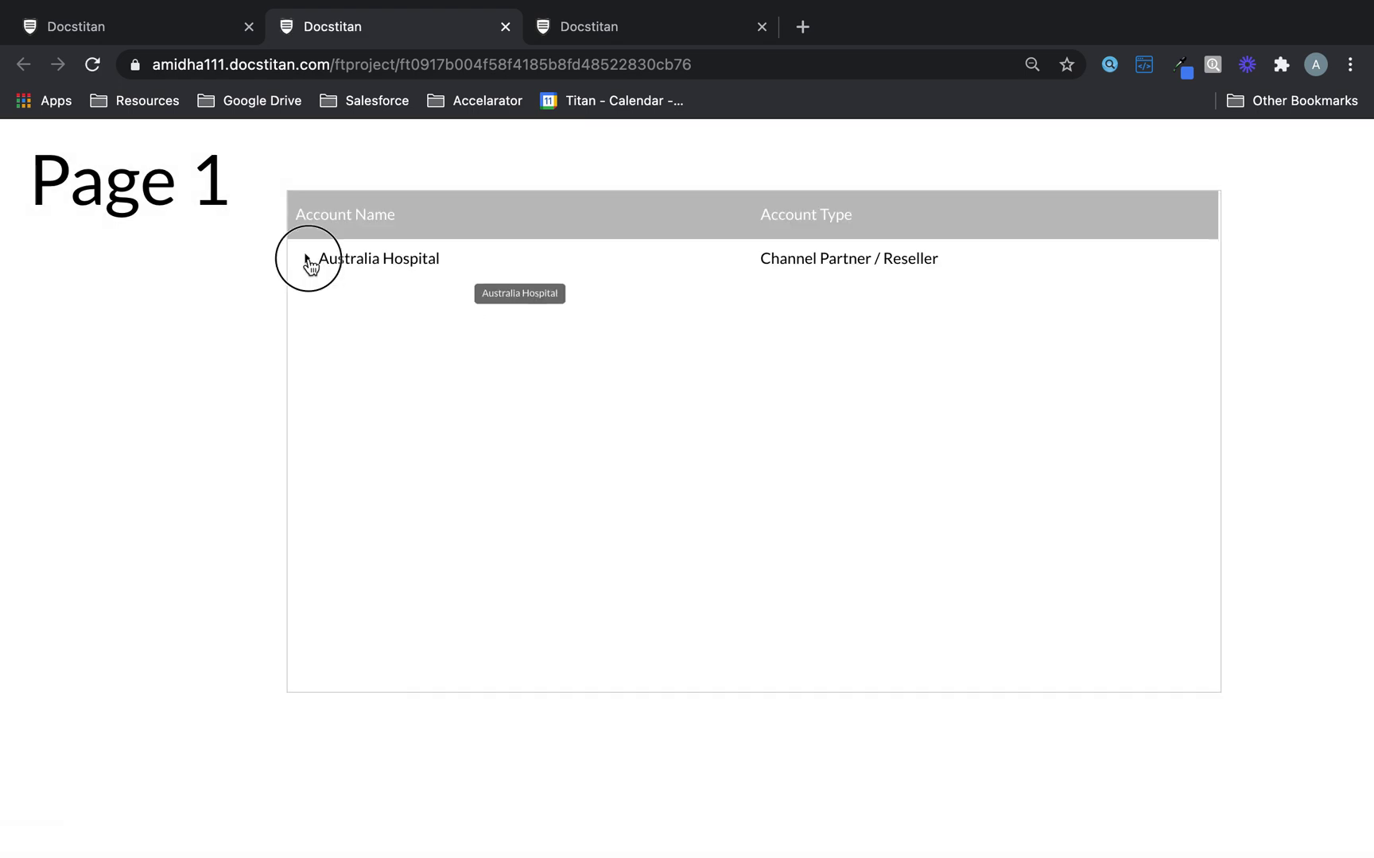
# Step: Expand Australia Hospital's row to show its First Name, Last Name, Email contacts
pyautogui.click(307, 260)
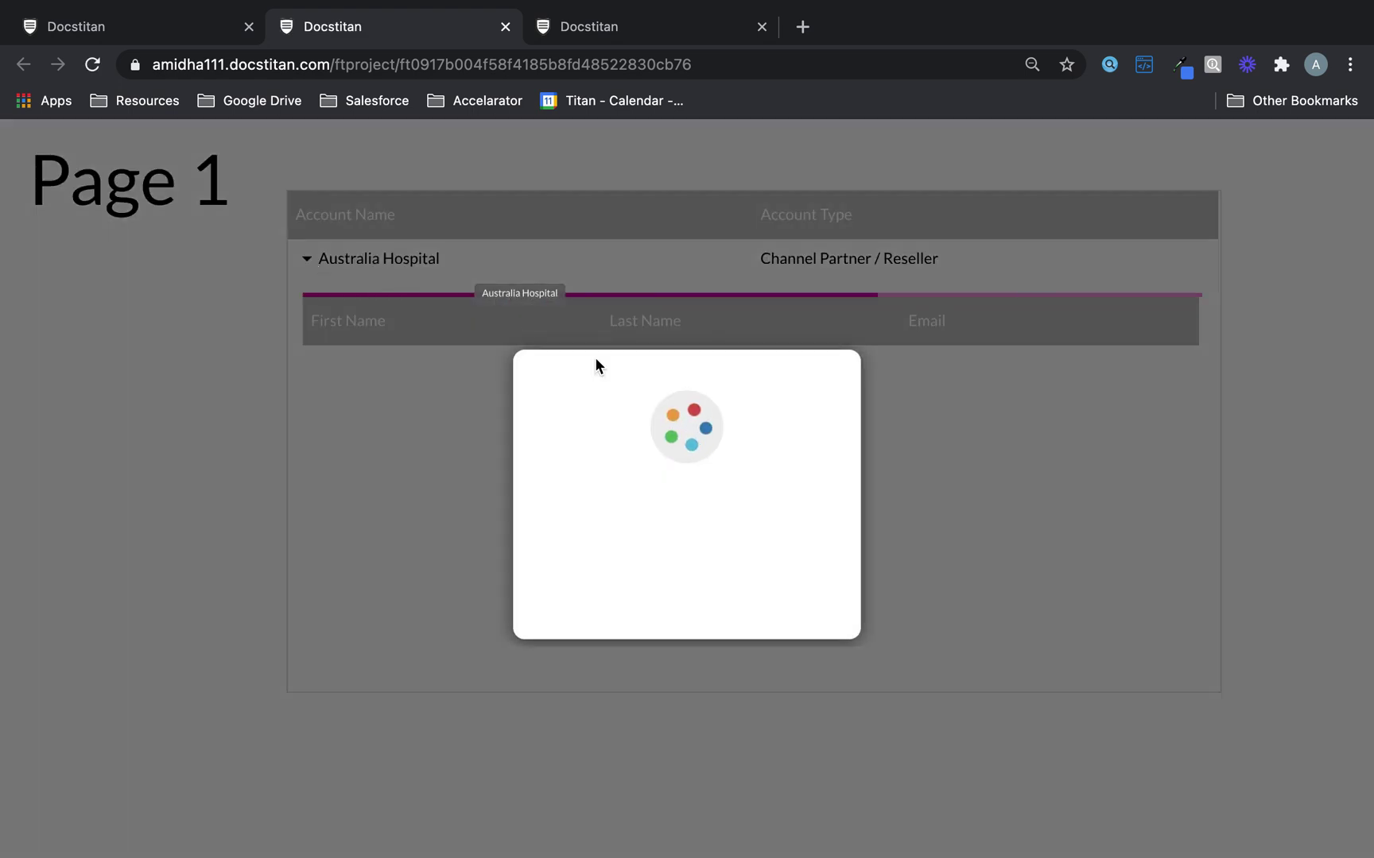
pyautogui.scroll(-3, 820, 400)
pyautogui.scroll(3, 819, 401)
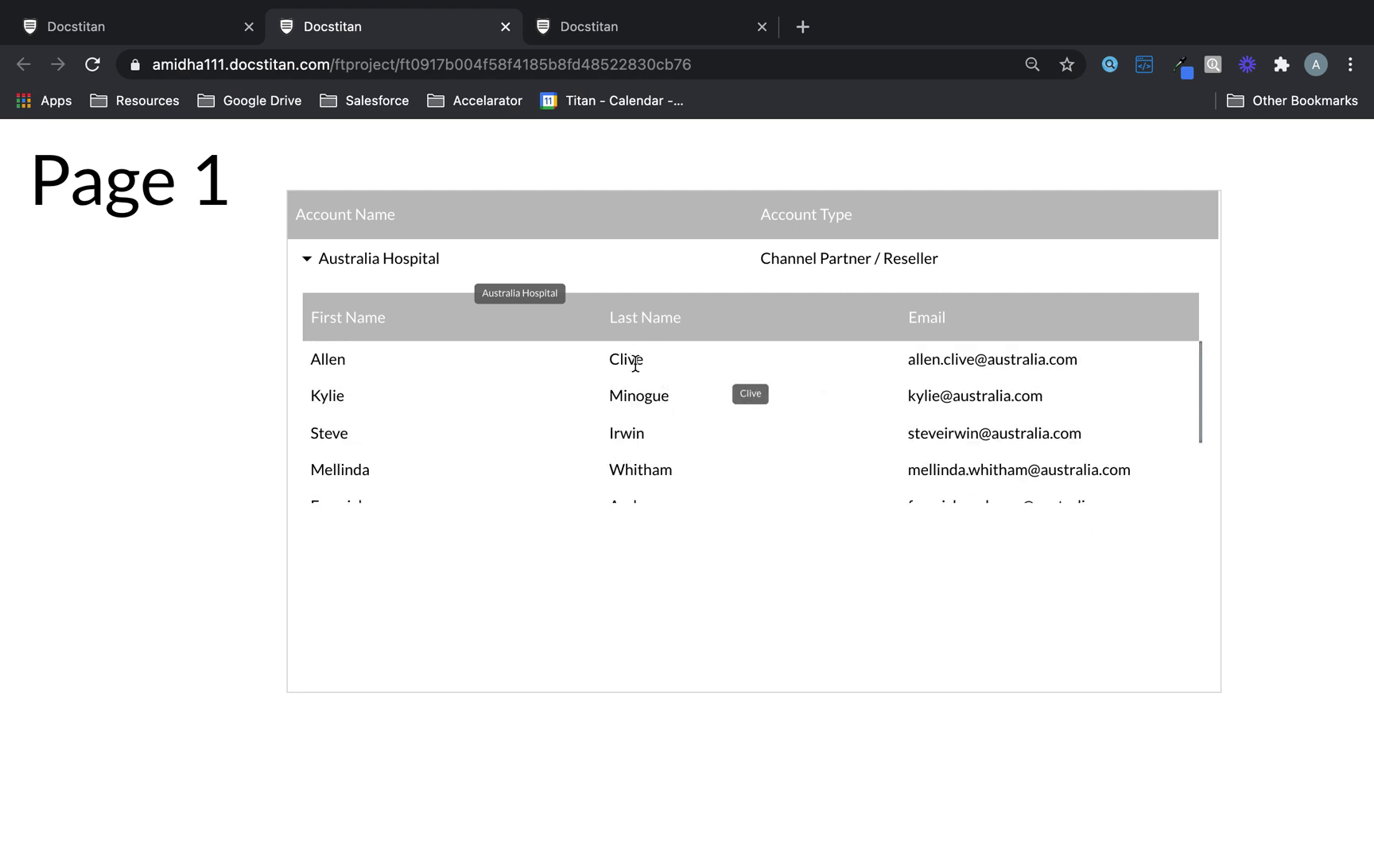
pyautogui.click(403, 261)
pyautogui.click(403, 261)
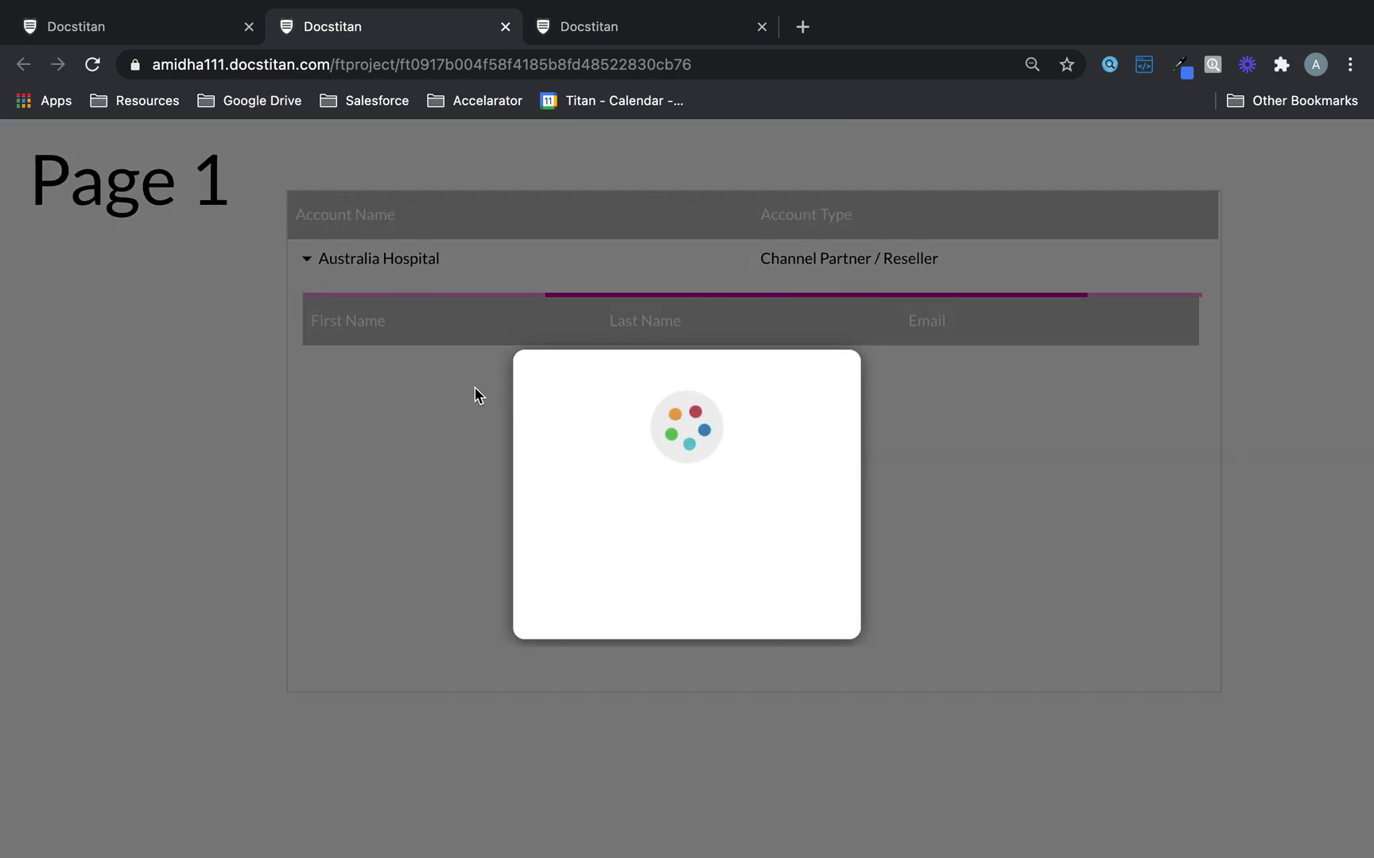